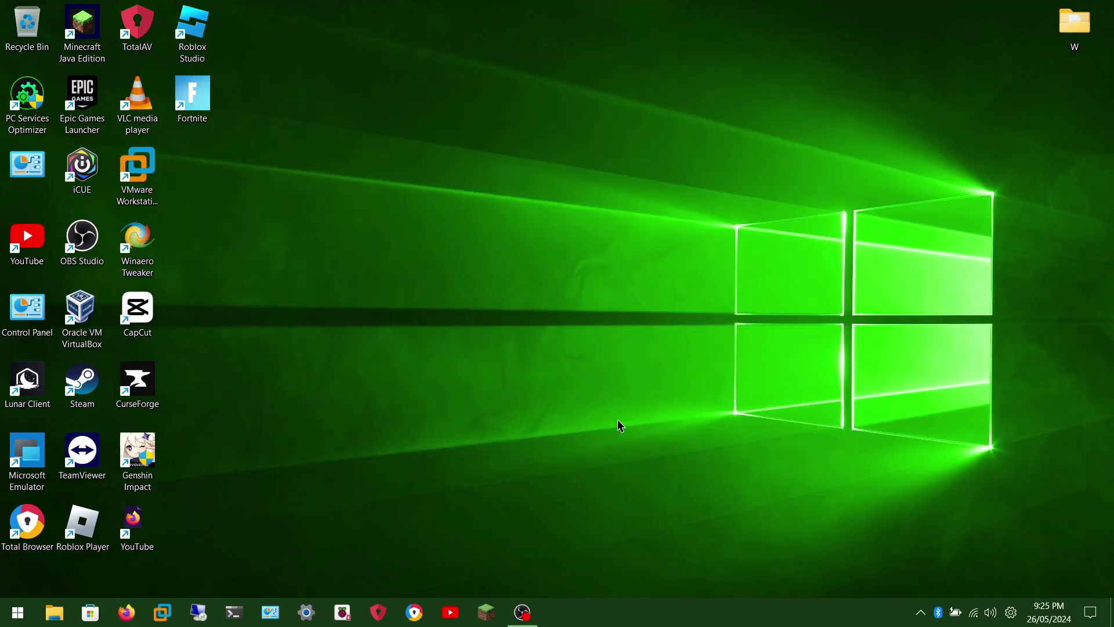
Switch to Firefox and load the raspberrypi.org website
left_click(127, 613)
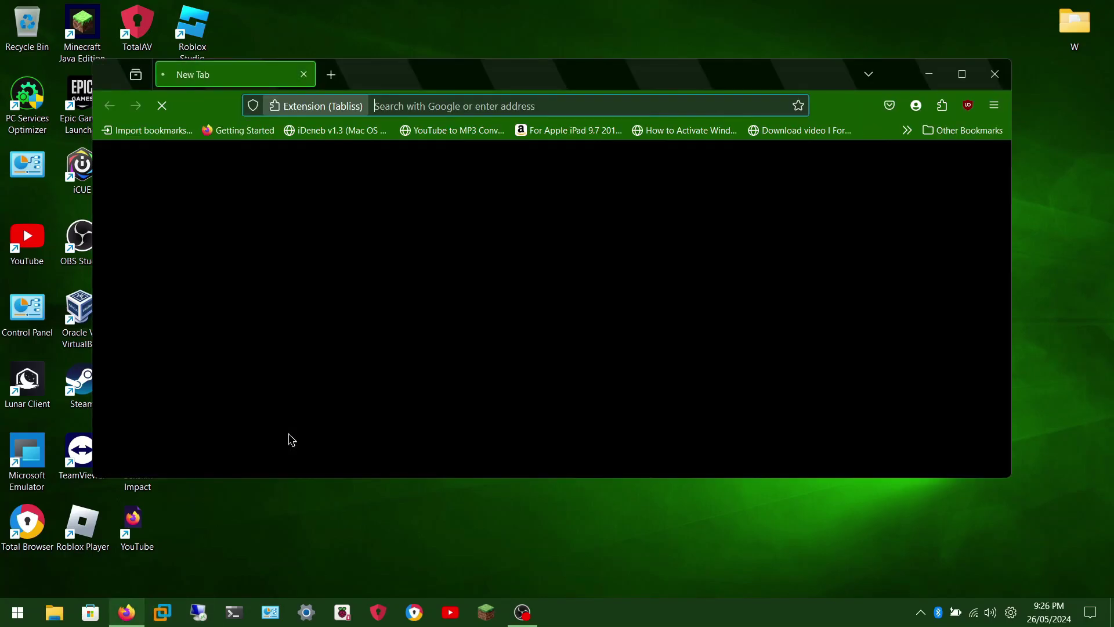
type("raspb")
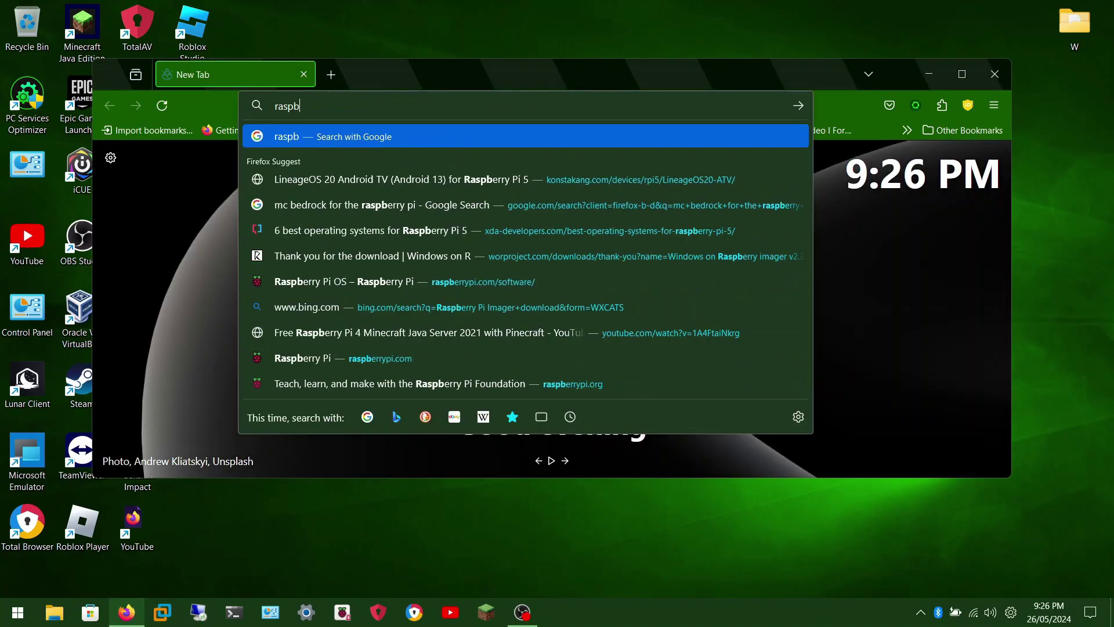
type("err")
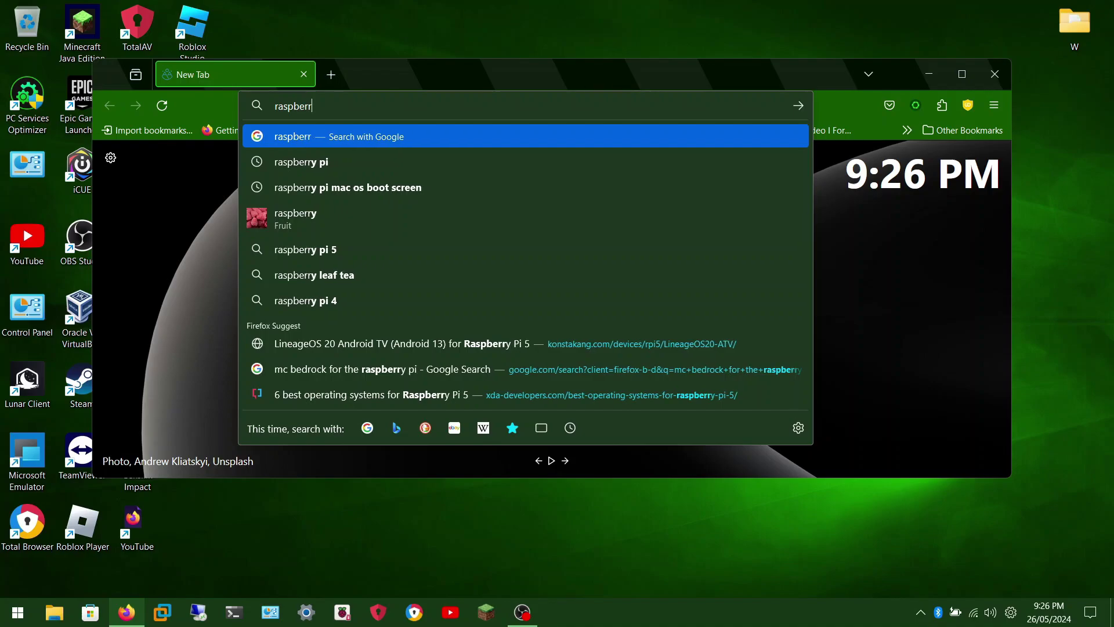
type("ypi.org")
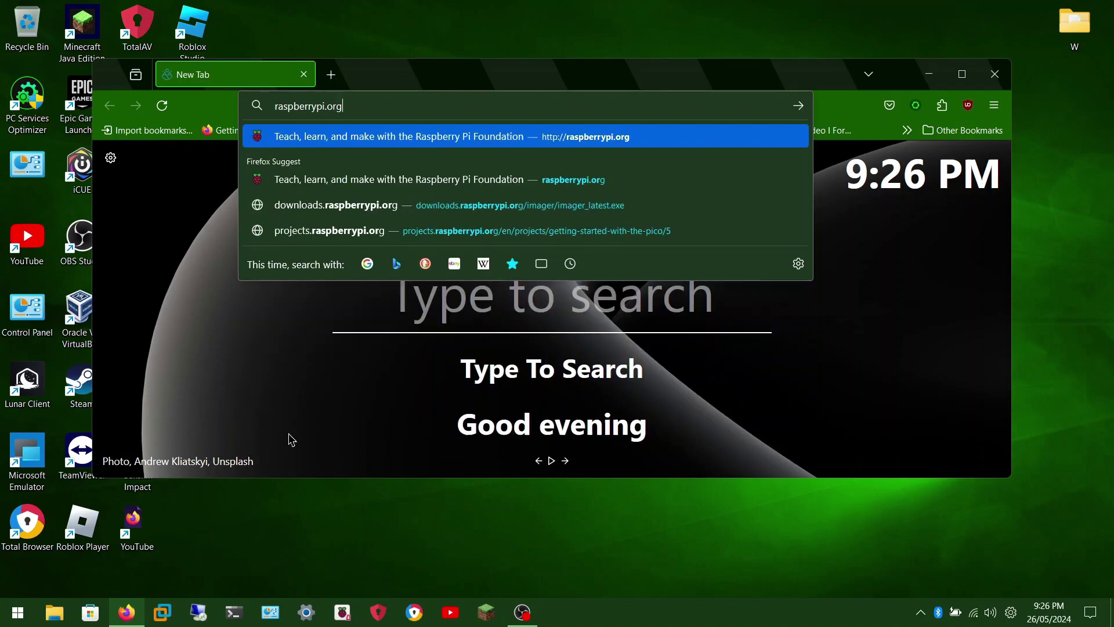
key("Return")
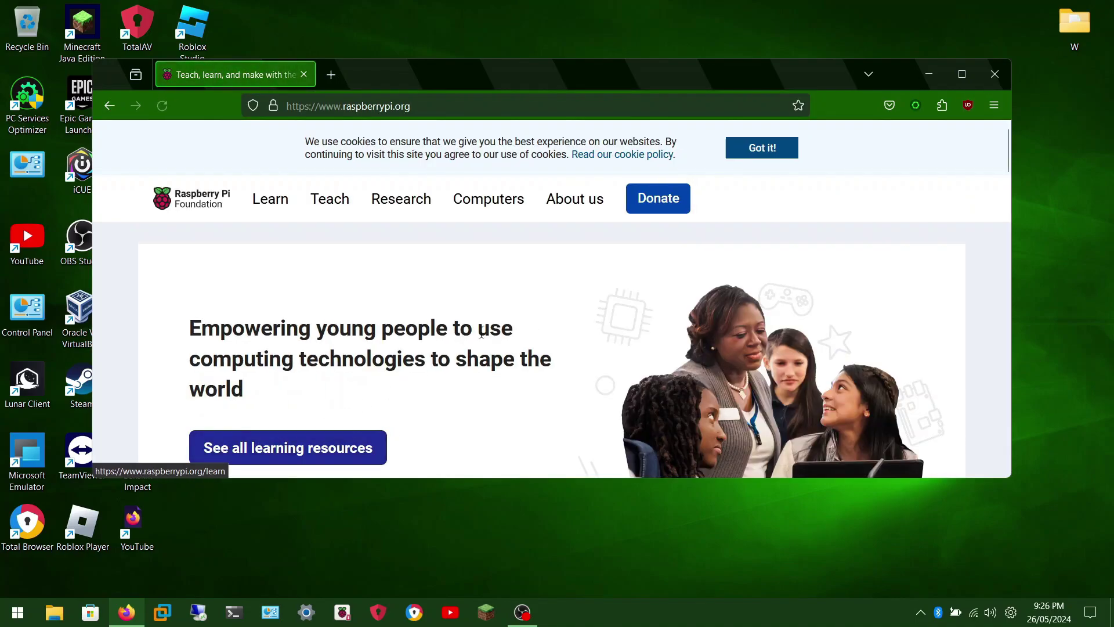
Go from the Foundation site to raspberrypi.com and find the Raspberry Pi Imager downloads on its Software page
mouse_move(333, 202)
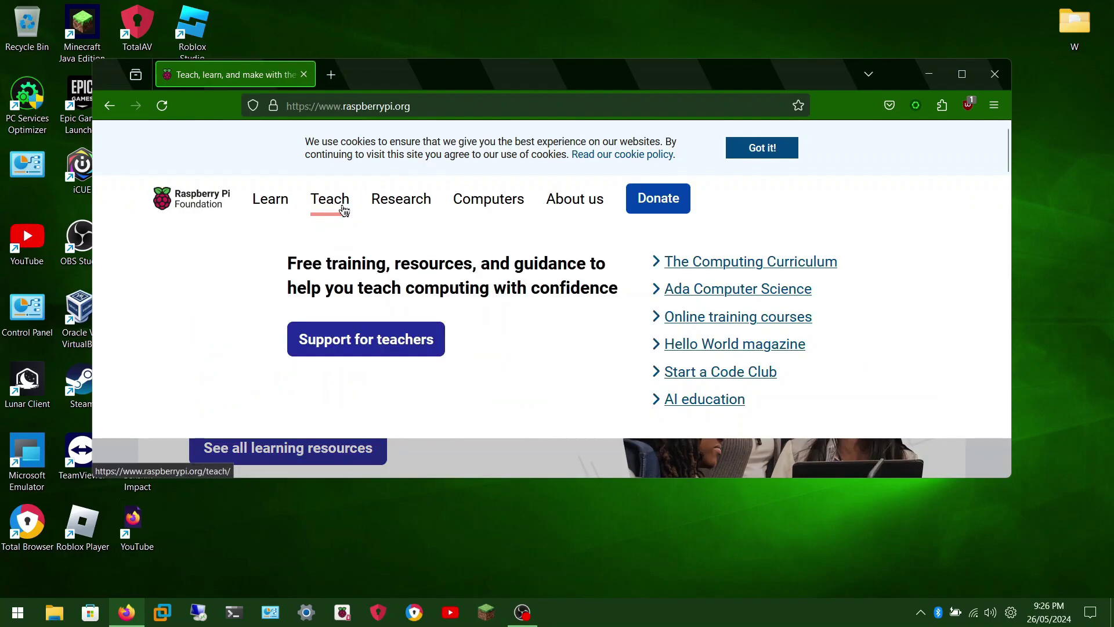
left_click(345, 210)
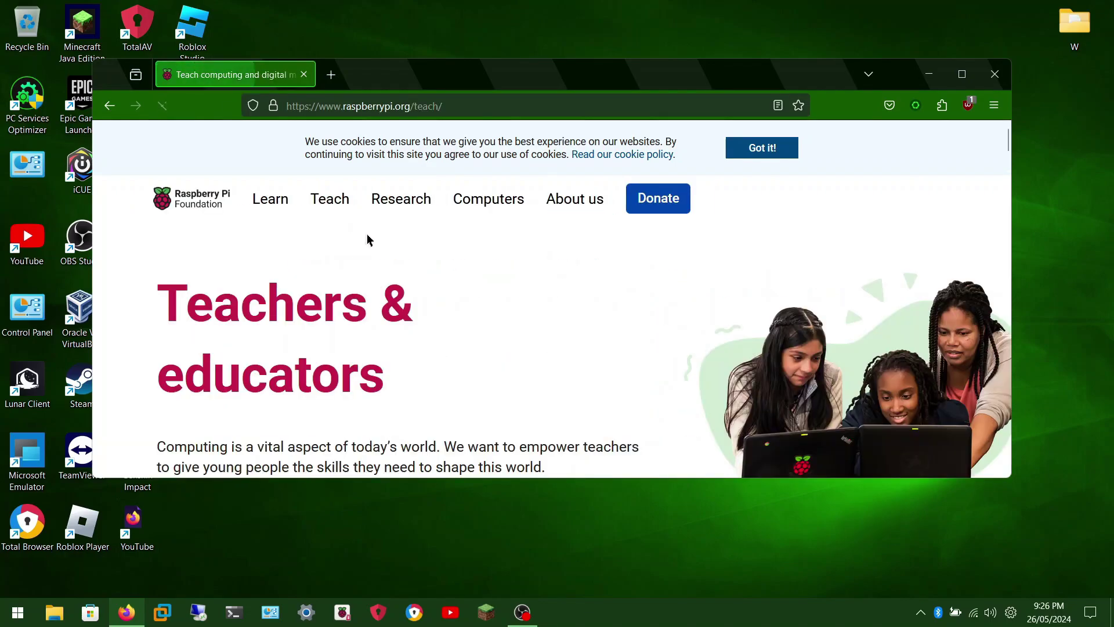
mouse_move(480, 202)
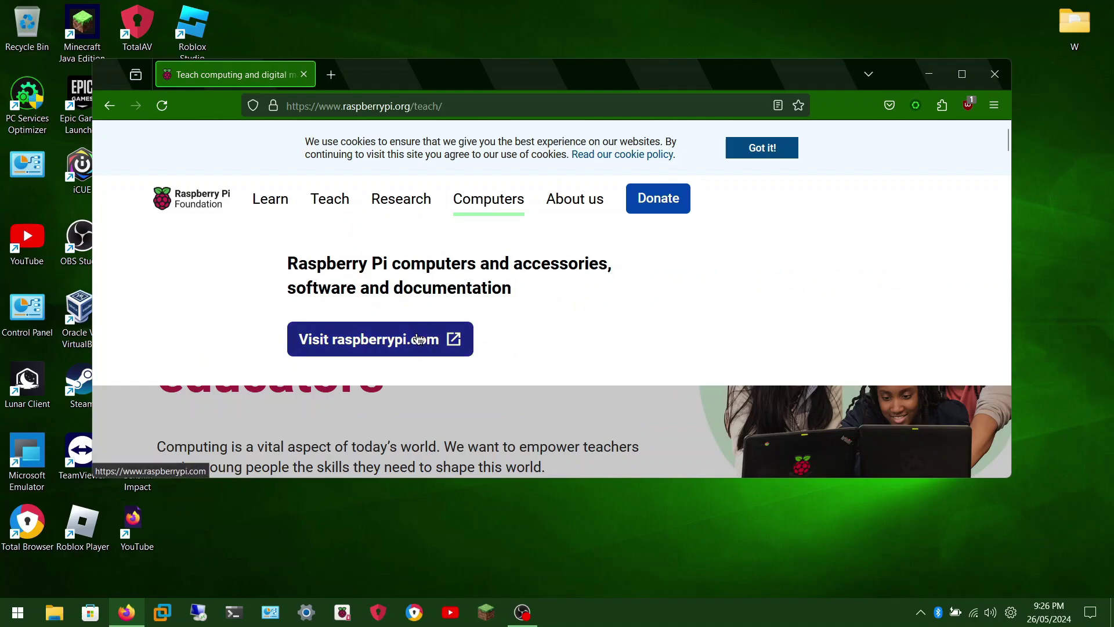
left_click(380, 348)
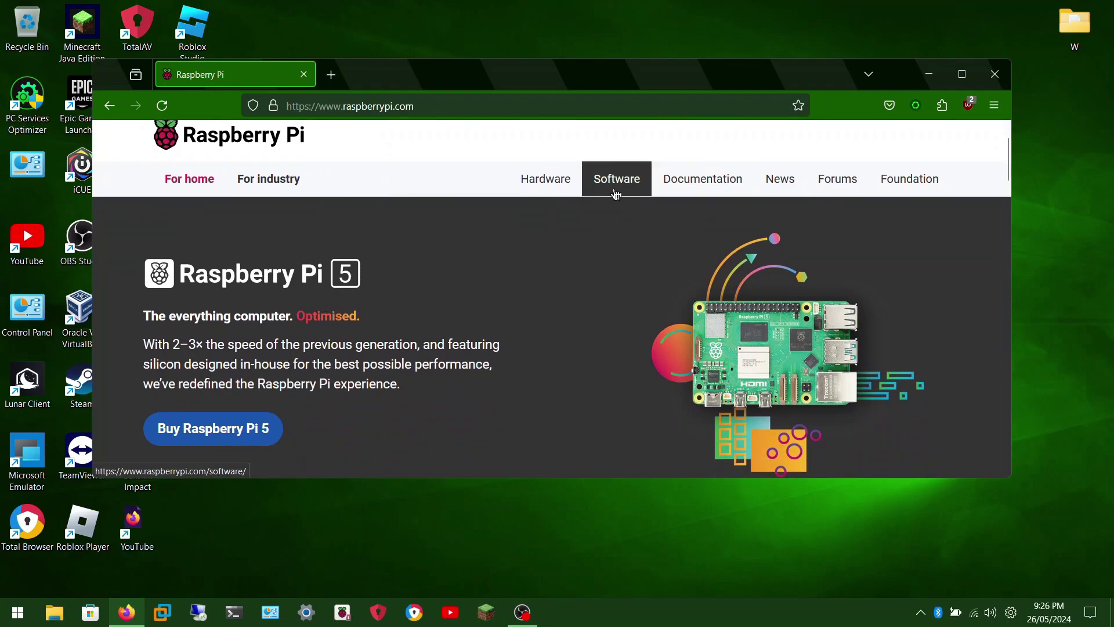
left_click(616, 194)
scroll(451, 331, "down", 5)
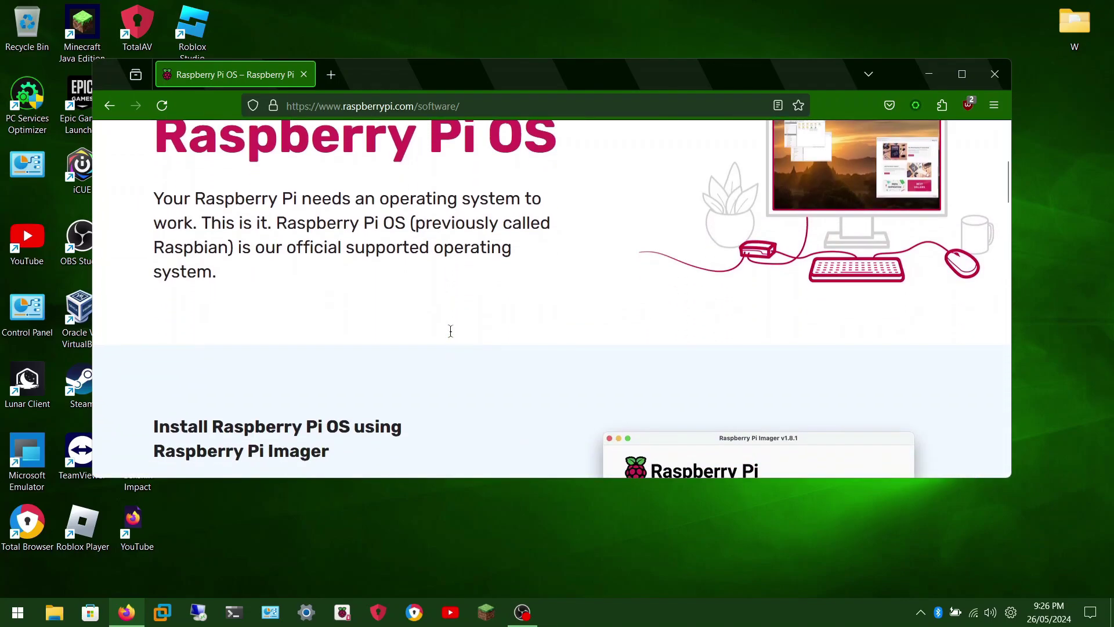
scroll(451, 330, "down", 7)
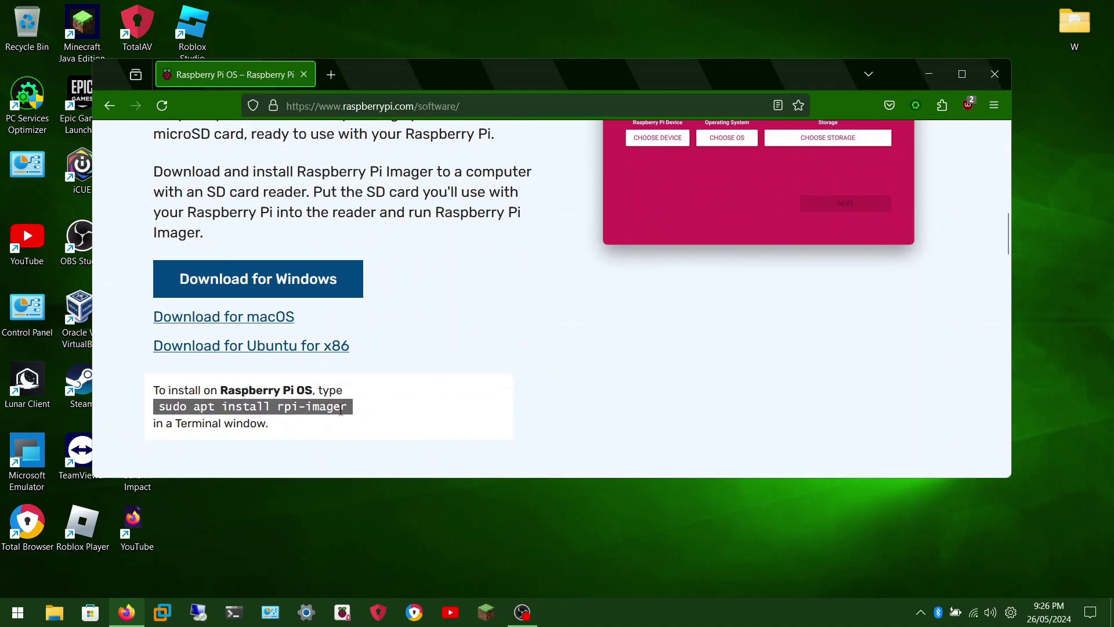
Copy the command "sudo apt install rpi-imager" from the Raspberry Pi OS installation note
double_click(184, 406)
left_click(184, 406)
double_click(183, 406)
left_click(430, 404)
left_click_drag(390, 408, 156, 414)
key("ctrl+c")
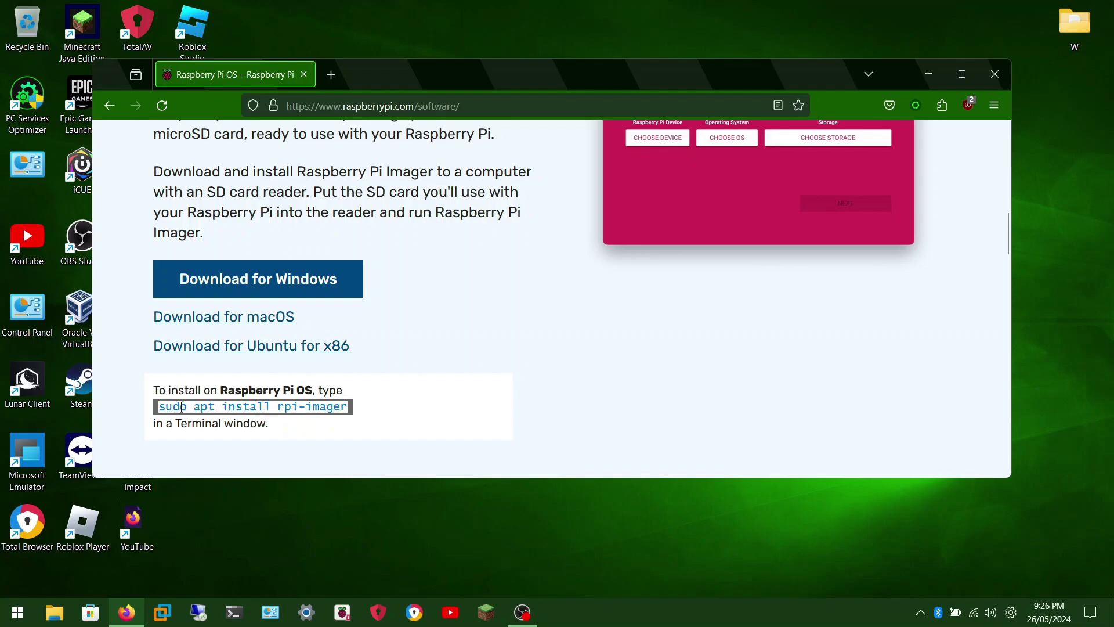
Switch to a new Terminal window and paste the command "sudo apt install rpi-imager" at the prompt without running it
key("super")
type("terminal")
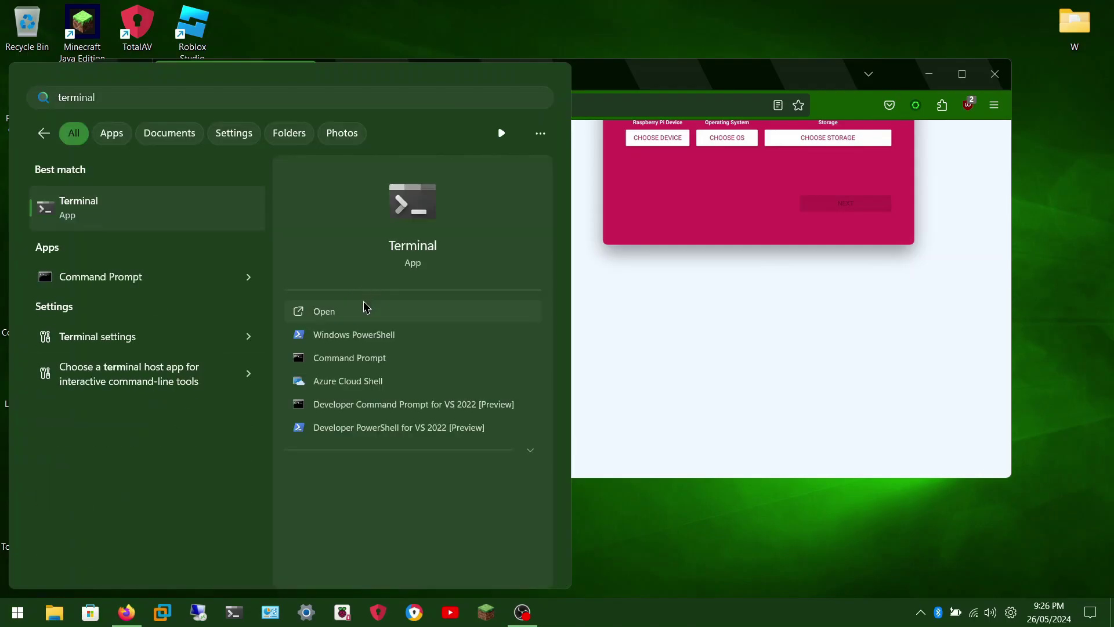
left_click(372, 310)
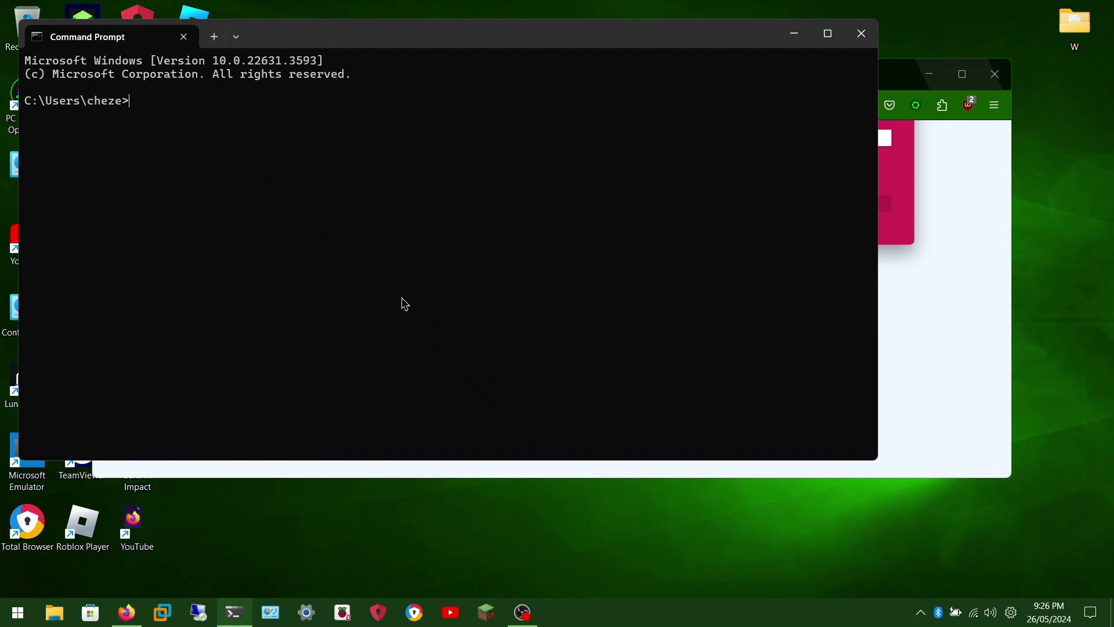
key("ctrl+v")
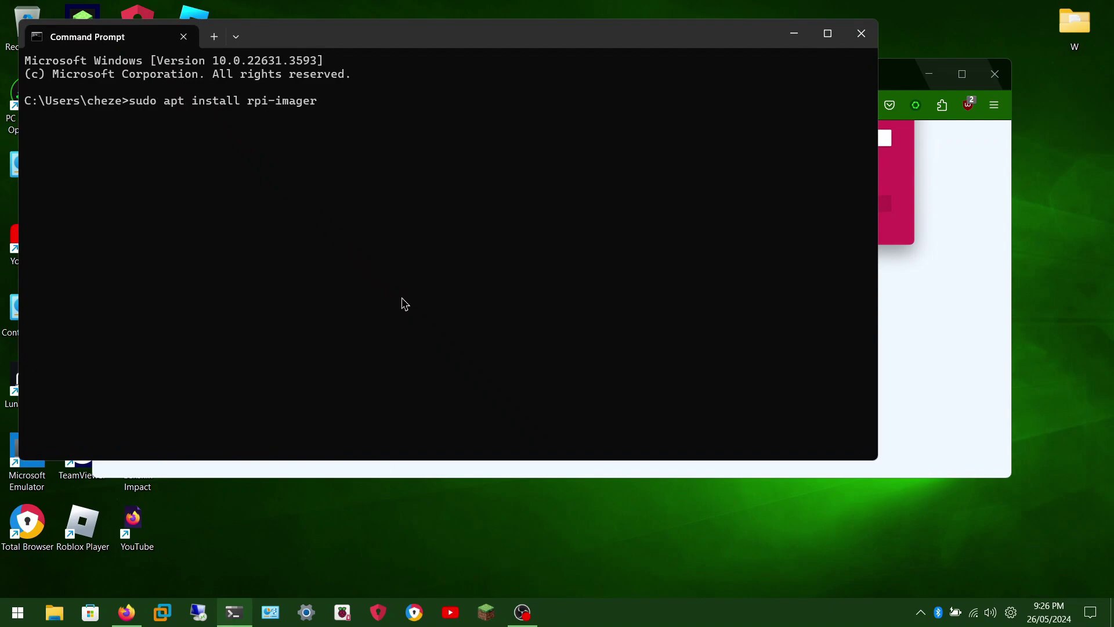
Clear the pasted command from the prompt and close Terminal to return to the Software page
key("ctrl+a")
key("BackSpace")
key("BackSpace")
key("BackSpace")
key("BackSpace")
key("BackSpace")
key("BackSpace")
key("BackSpace")
key("BackSpace")
key("BackSpace")
key("BackSpace")
key("BackSpace")
key("BackSpace")
key("BackSpace")
key("BackSpace")
key("BackSpace")
key("BackSpace")
key("BackSpace")
key("BackSpace")
key("BackSpace")
key("BackSpace")
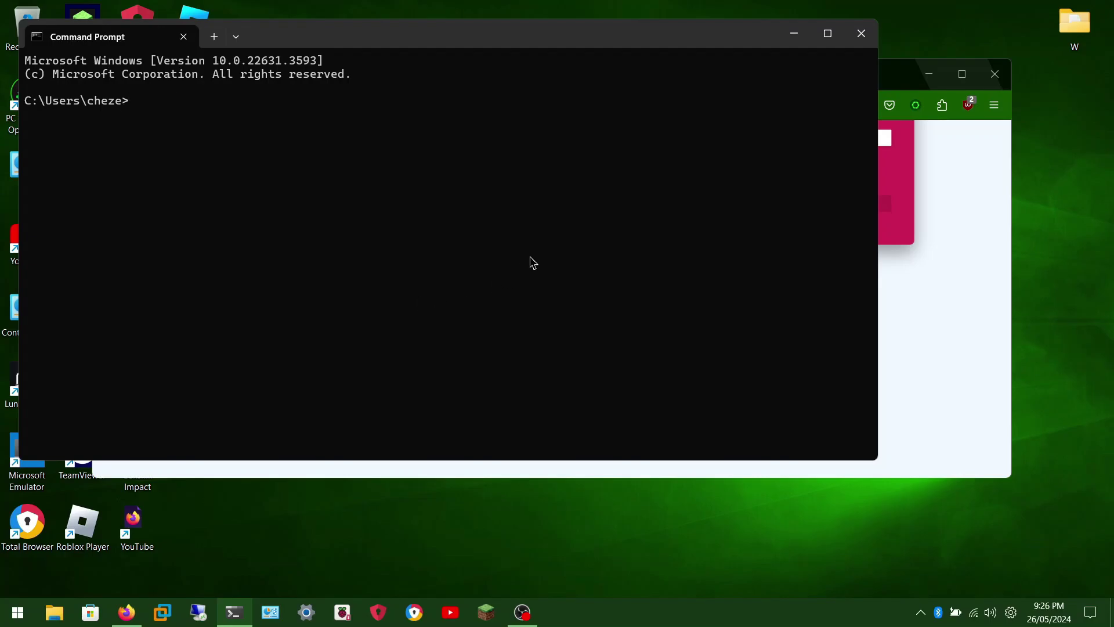
left_click(861, 35)
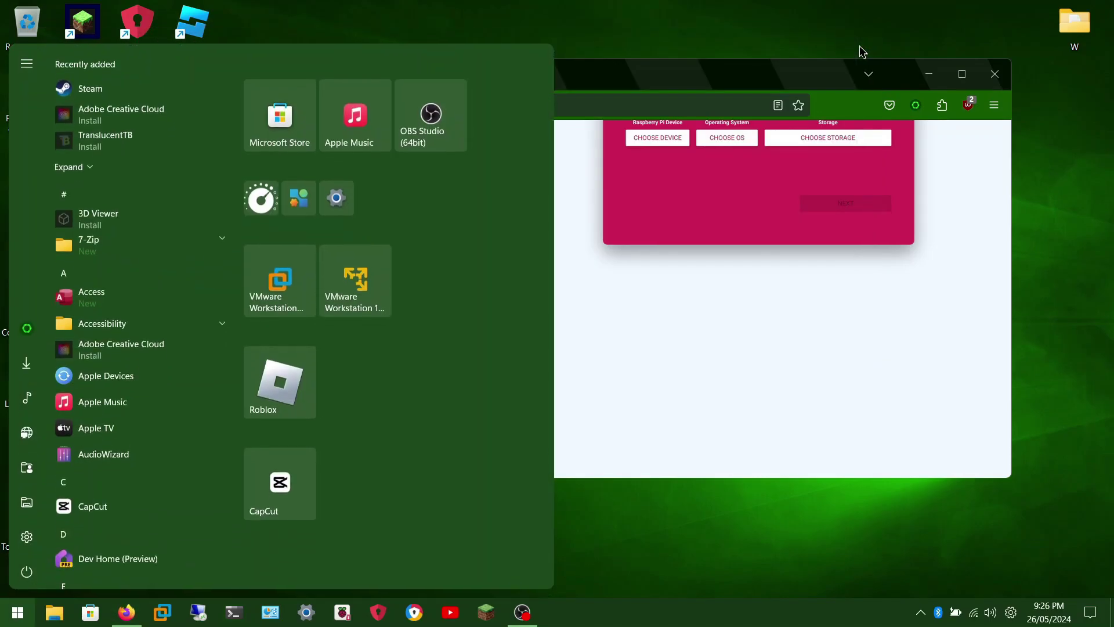
left_click(775, 33)
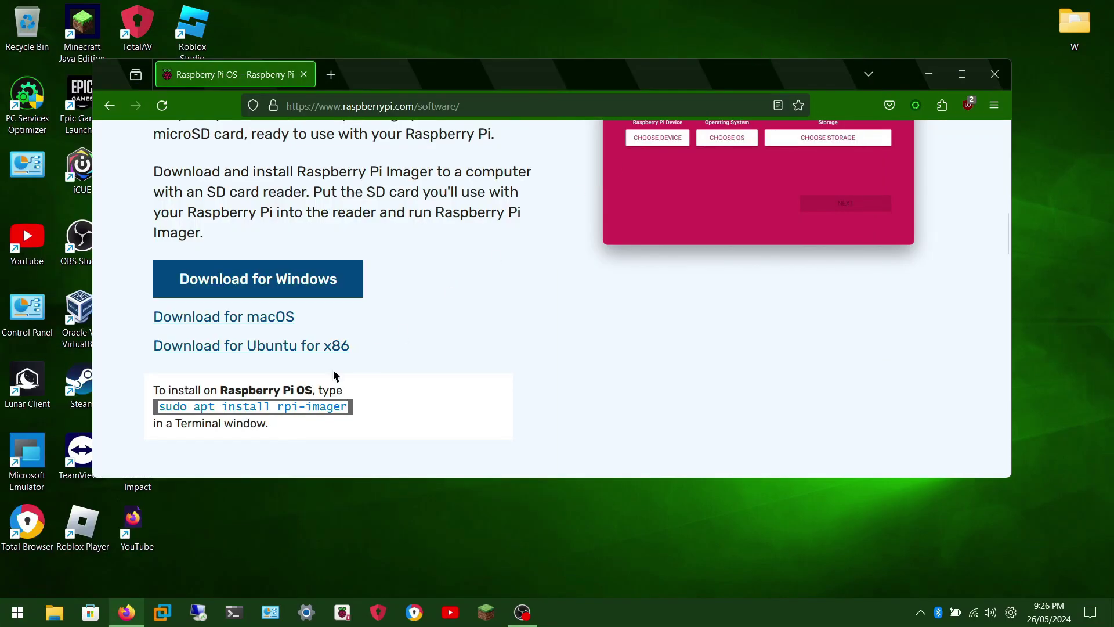
left_click(380, 349)
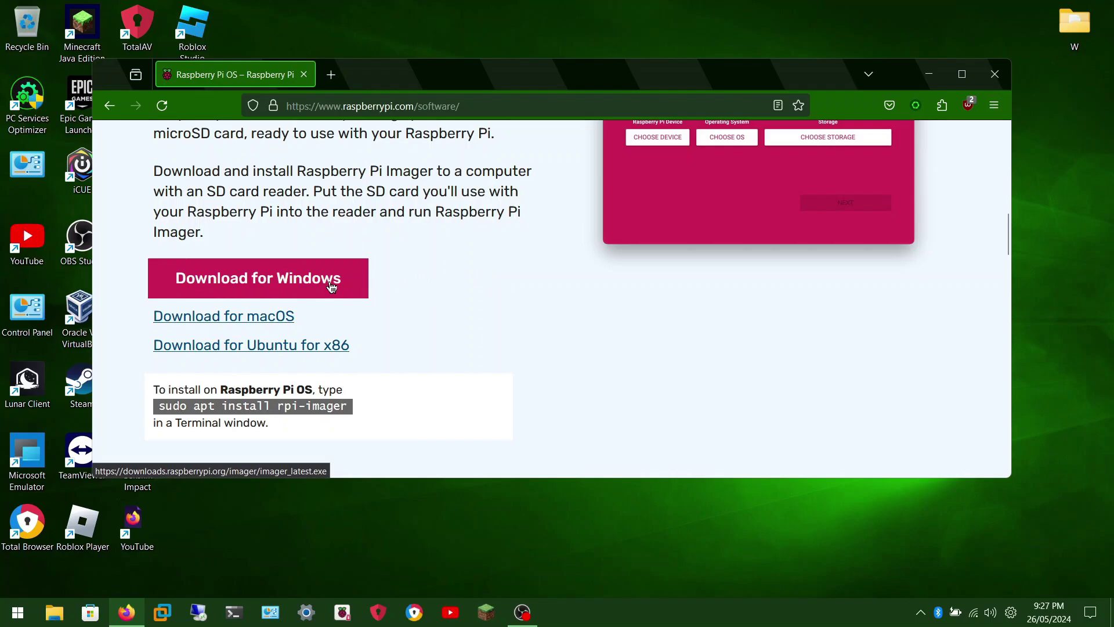
left_click(302, 347)
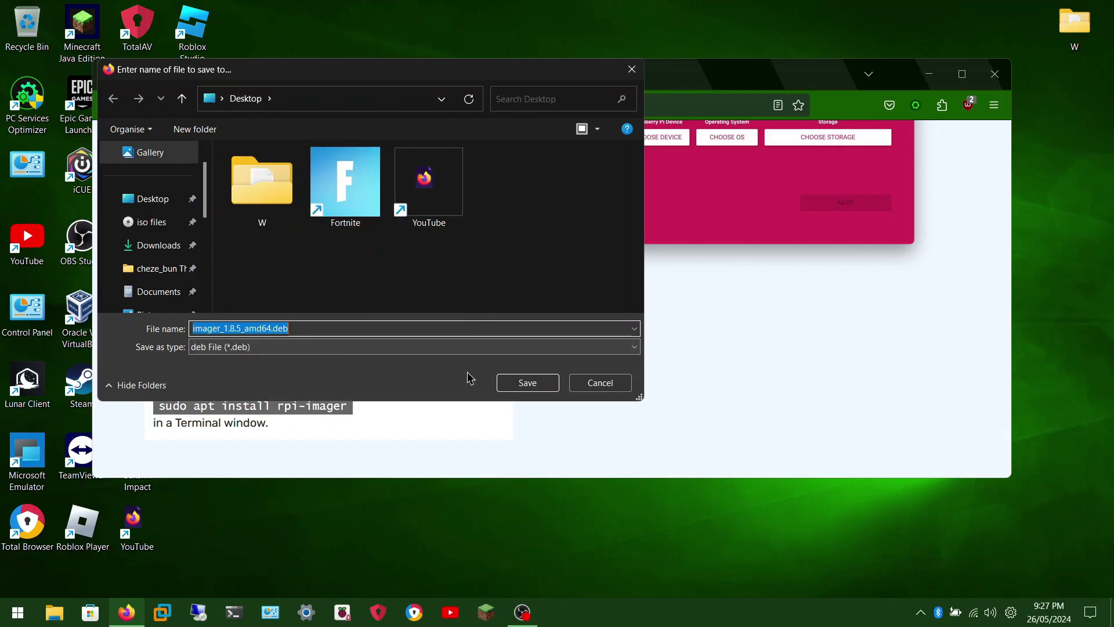
left_click(601, 383)
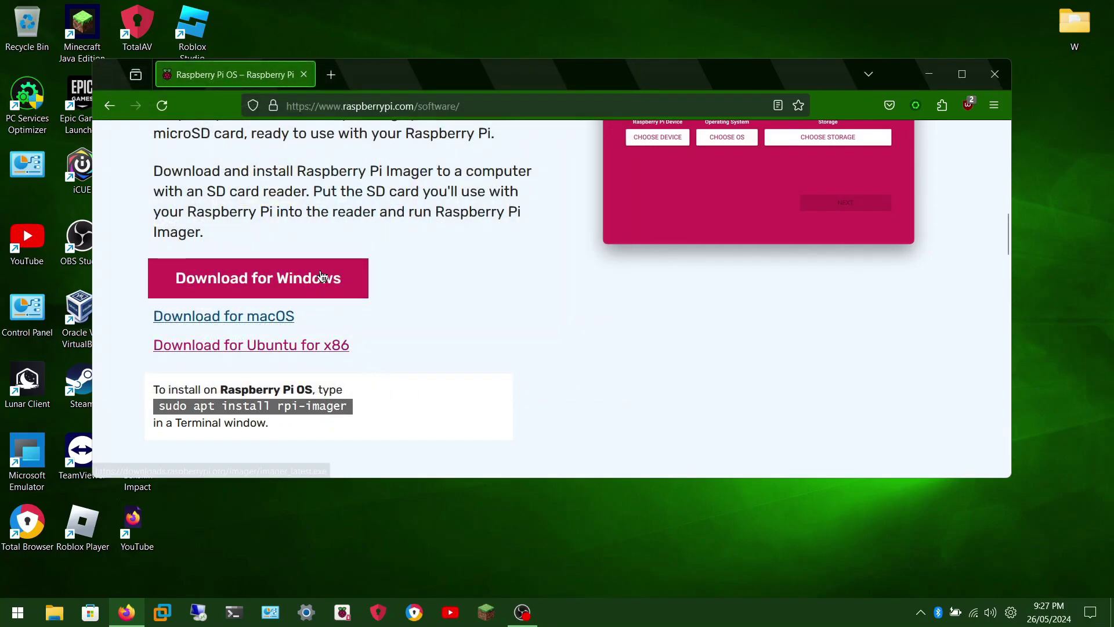
Download the Windows version of Raspberry Pi Imager to the desktop, retrying the failed download, and minimize the browser
left_click(323, 277)
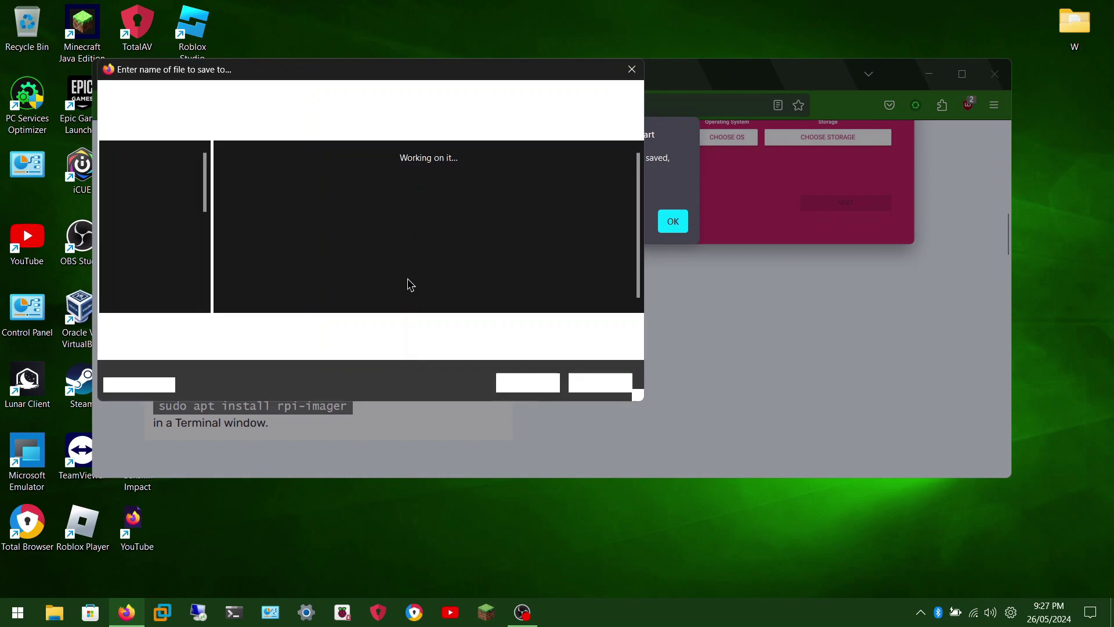
left_click(524, 383)
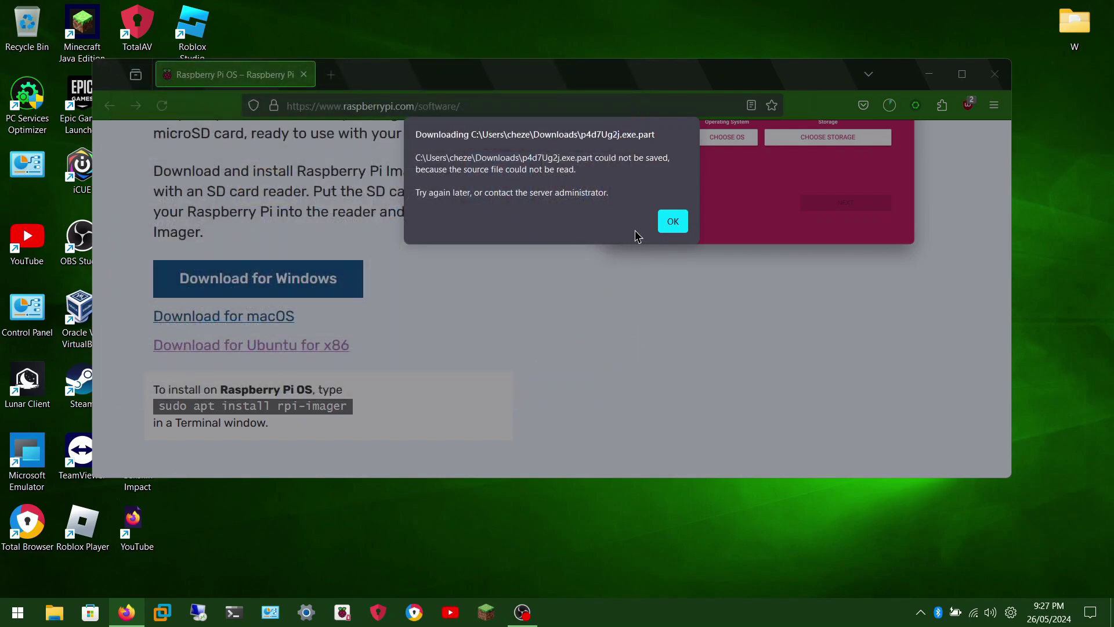
left_click(673, 223)
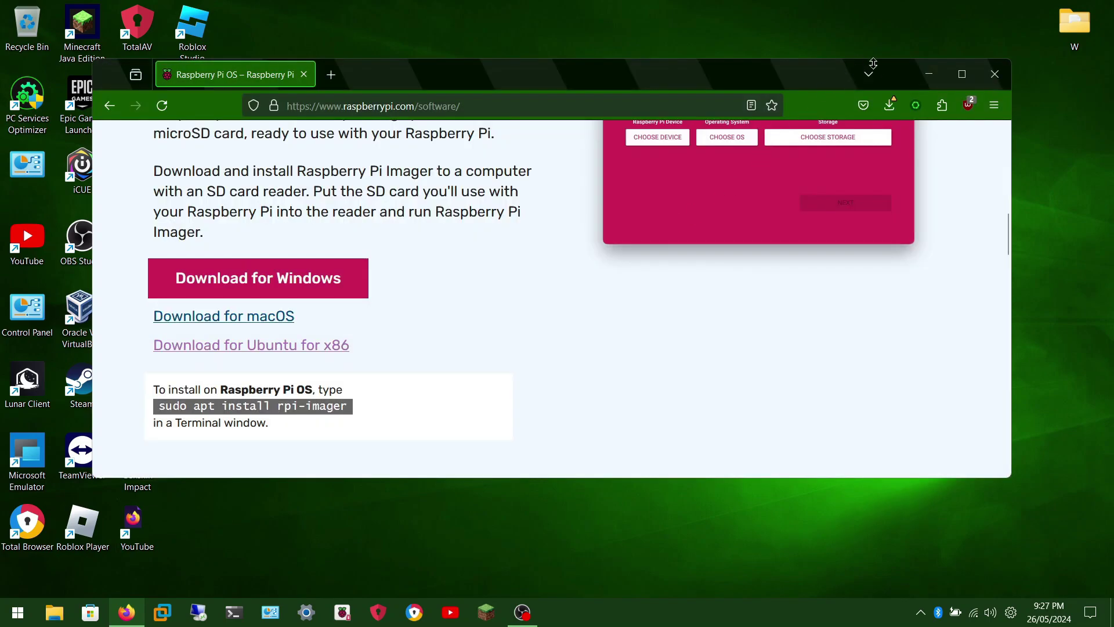
left_click(891, 107)
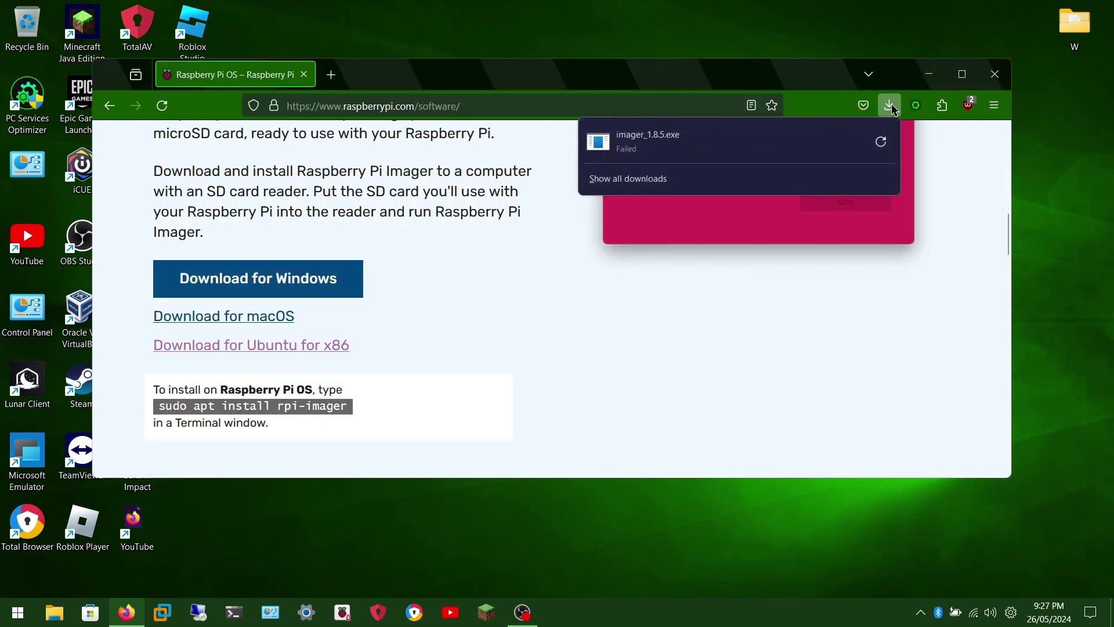
left_click(880, 142)
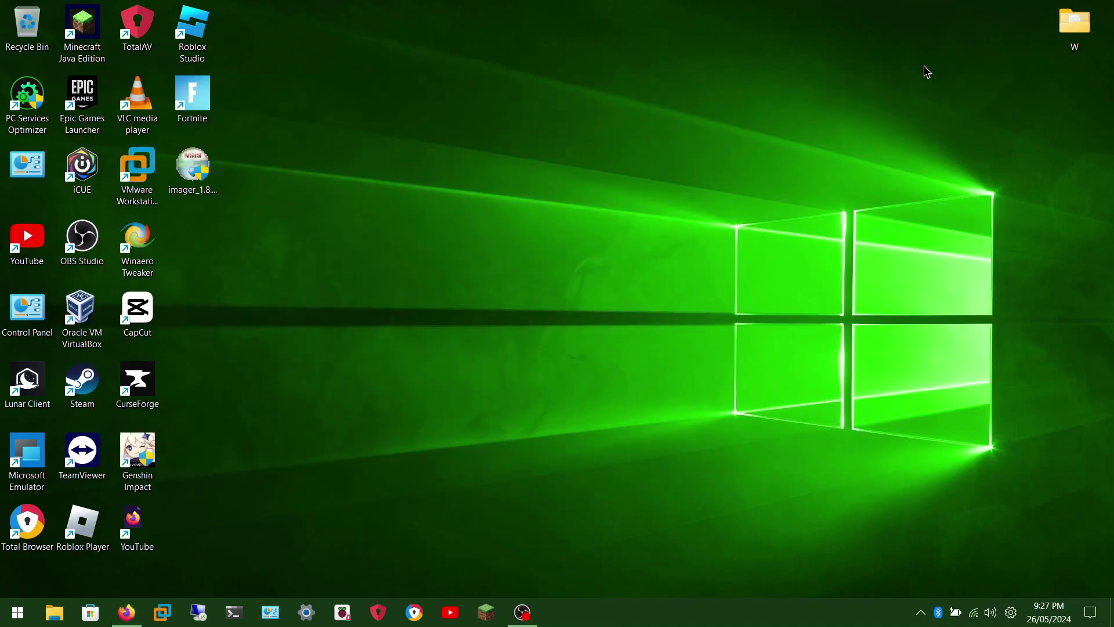
left_click(929, 74)
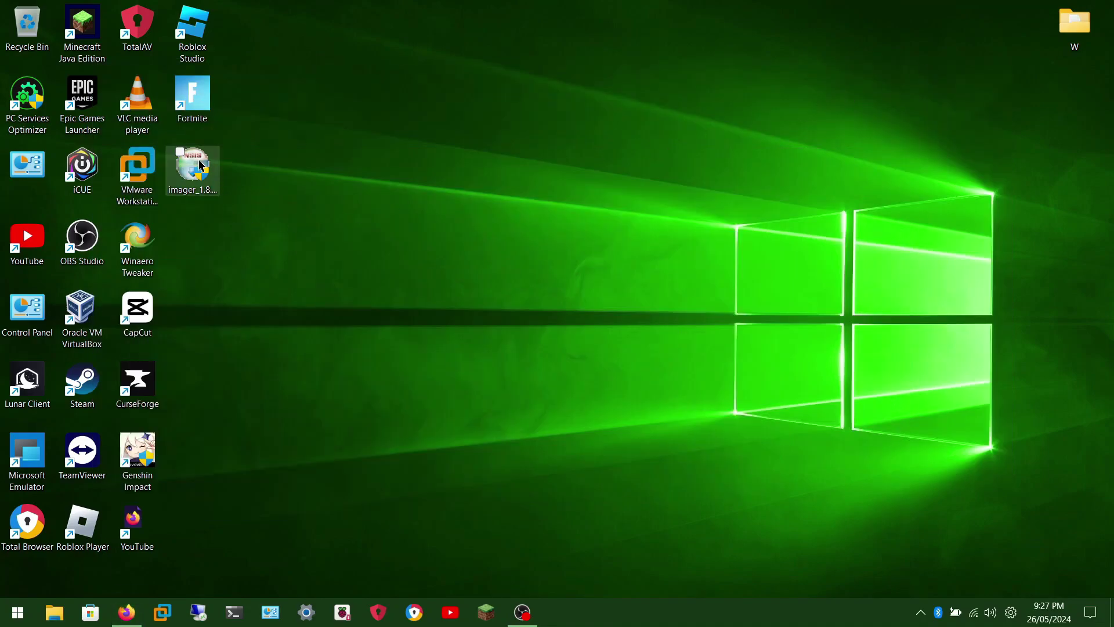
Install and launch Raspberry Pi Imager from imager_1.8.5.exe on the desktop, and delete the installer file
left_click(201, 167)
left_click(201, 167)
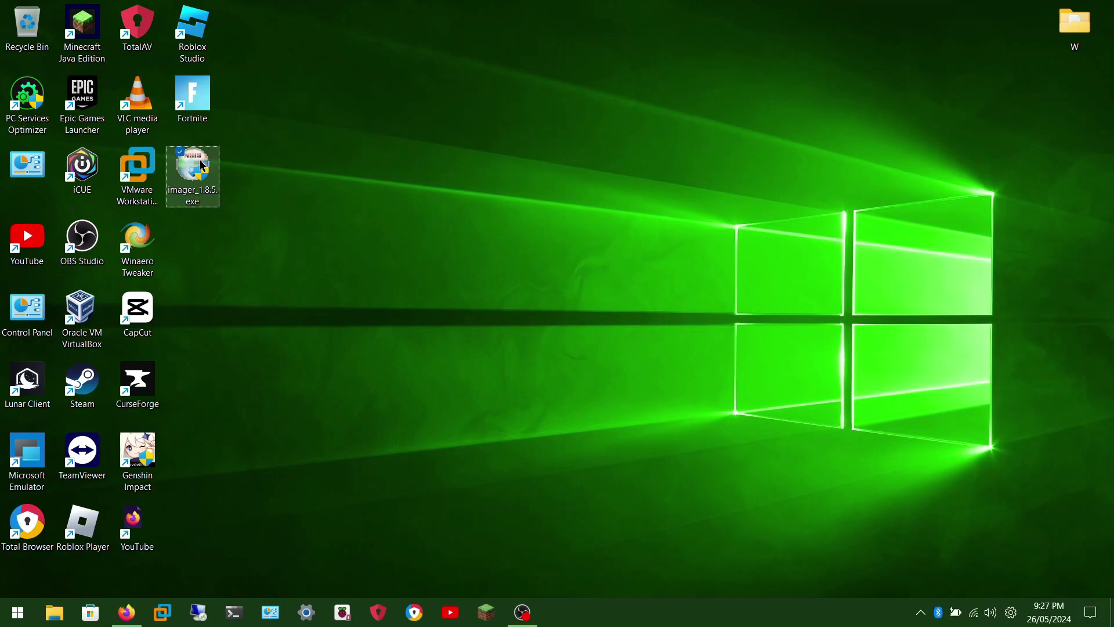
double_click(201, 168)
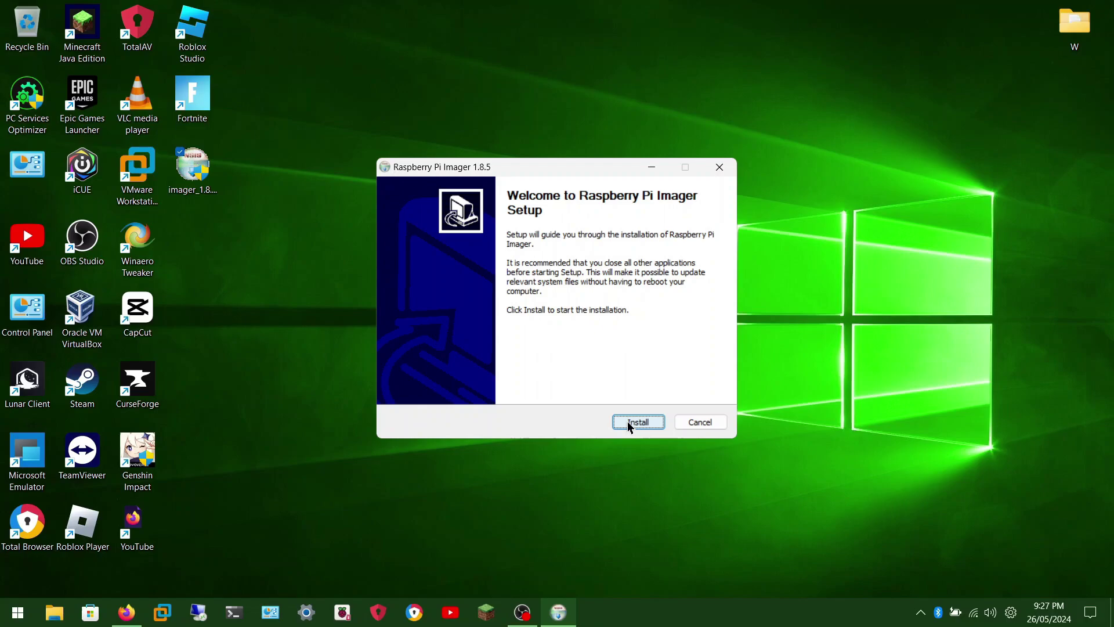
left_click(628, 420)
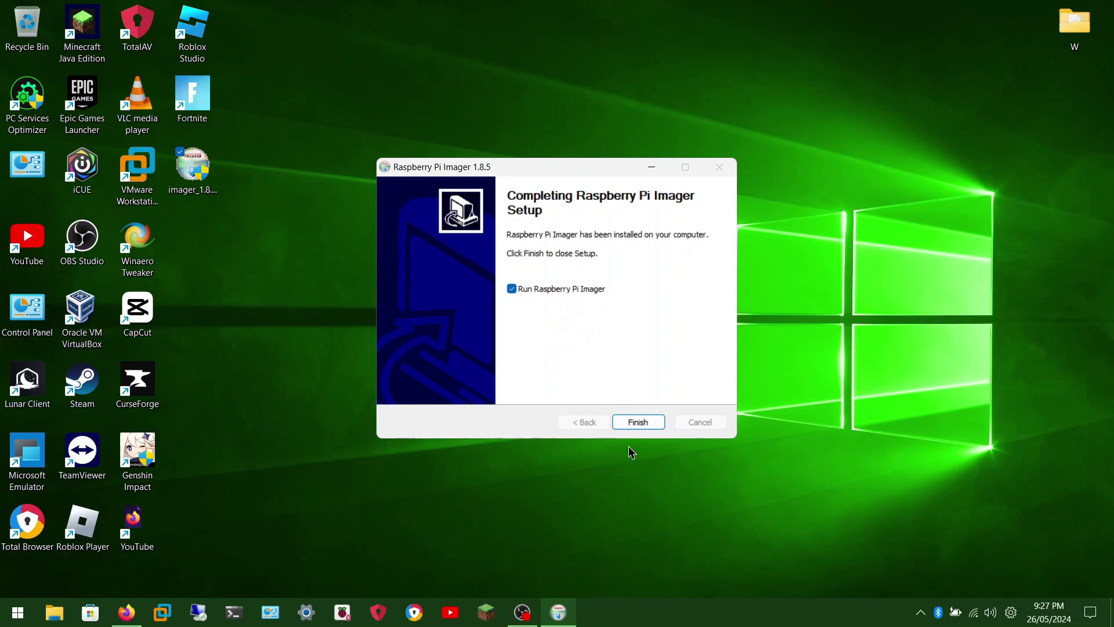
left_click(622, 422)
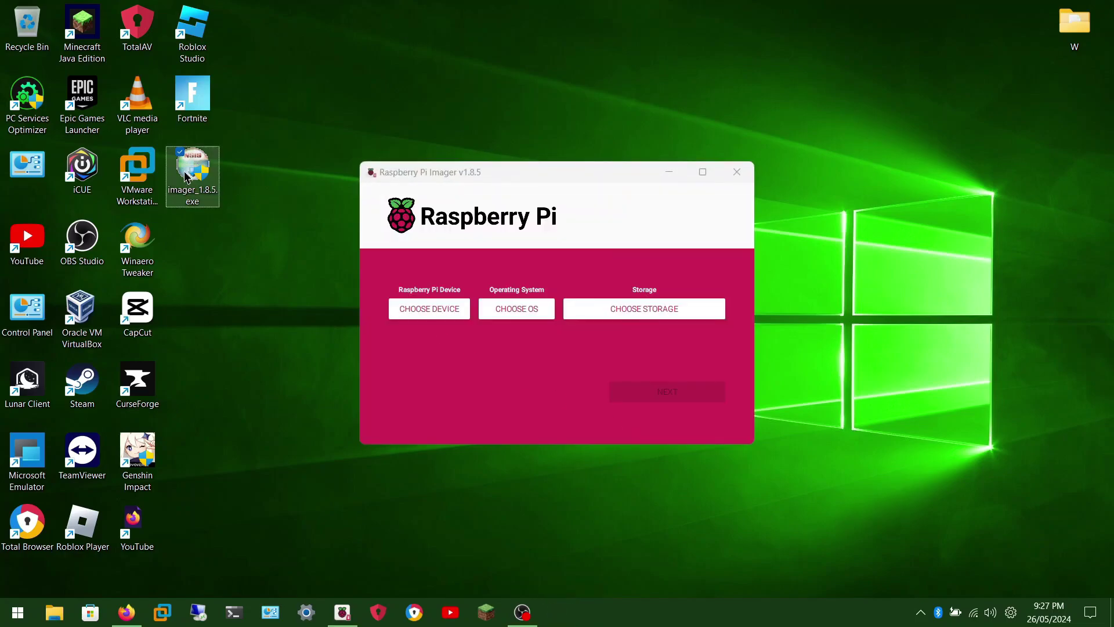
key("Delete")
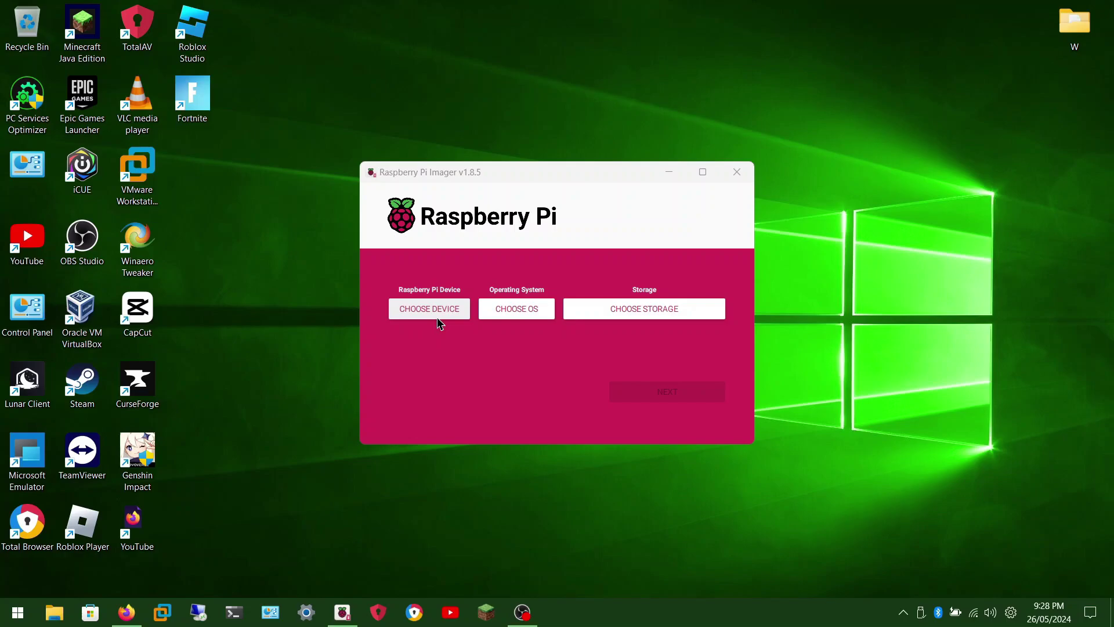
Check which removable drives are connected to the computer
left_click(918, 614)
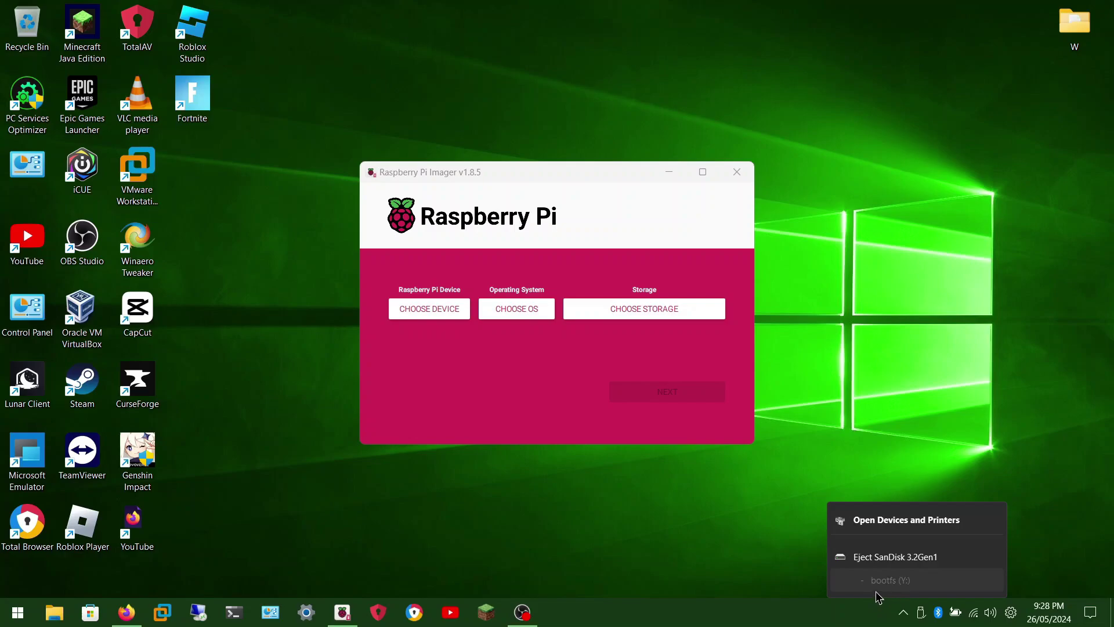
left_click(628, 402)
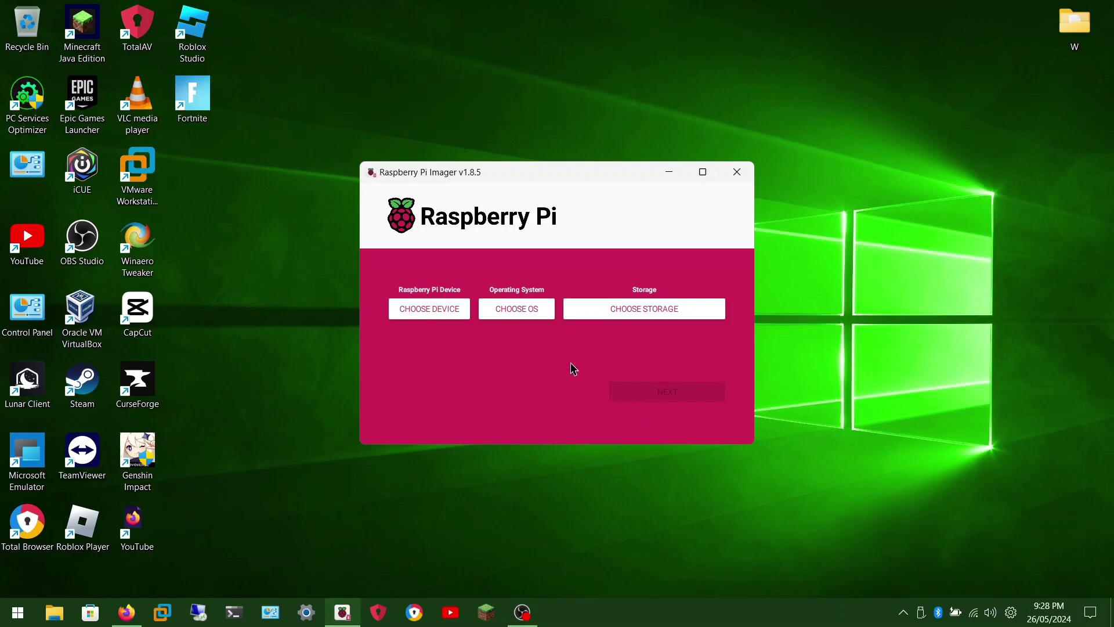
Erase the SanDisk 3.2Gen1 USB drive with the FAT32 format option and confirm that its existing data may be erased
left_click(531, 316)
scroll(542, 339, "down", 8)
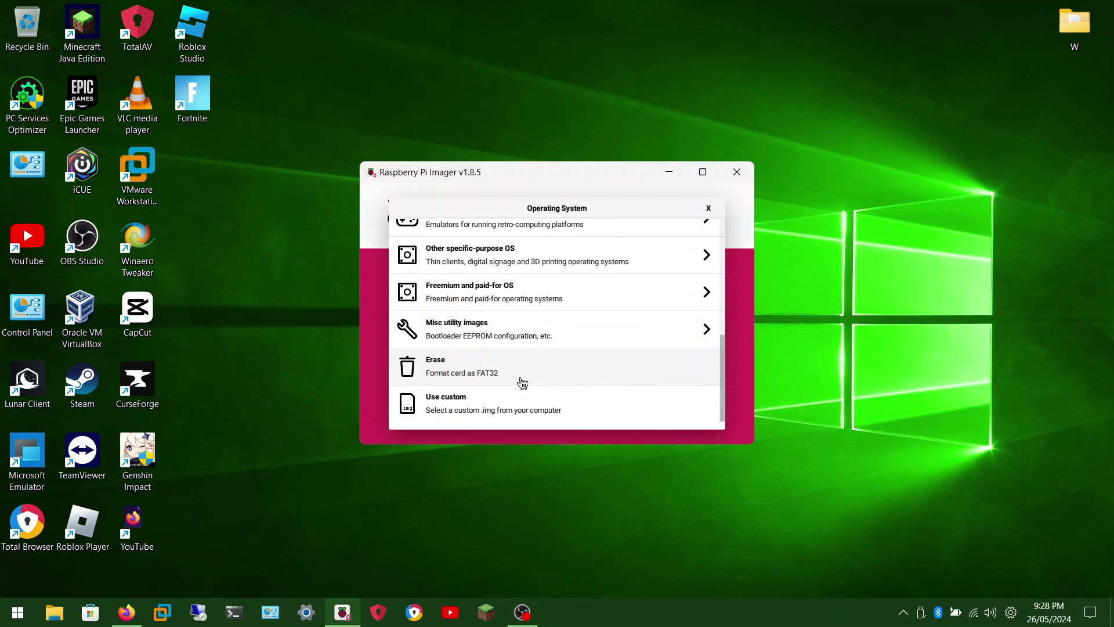
left_click(520, 371)
left_click(612, 314)
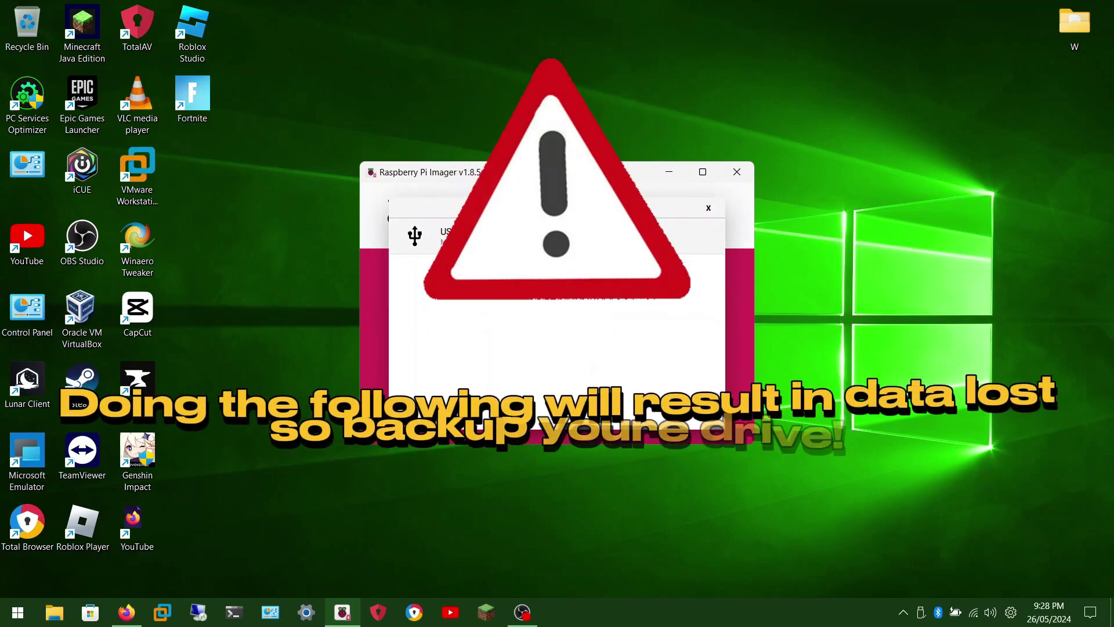
left_click(467, 238)
left_click(662, 392)
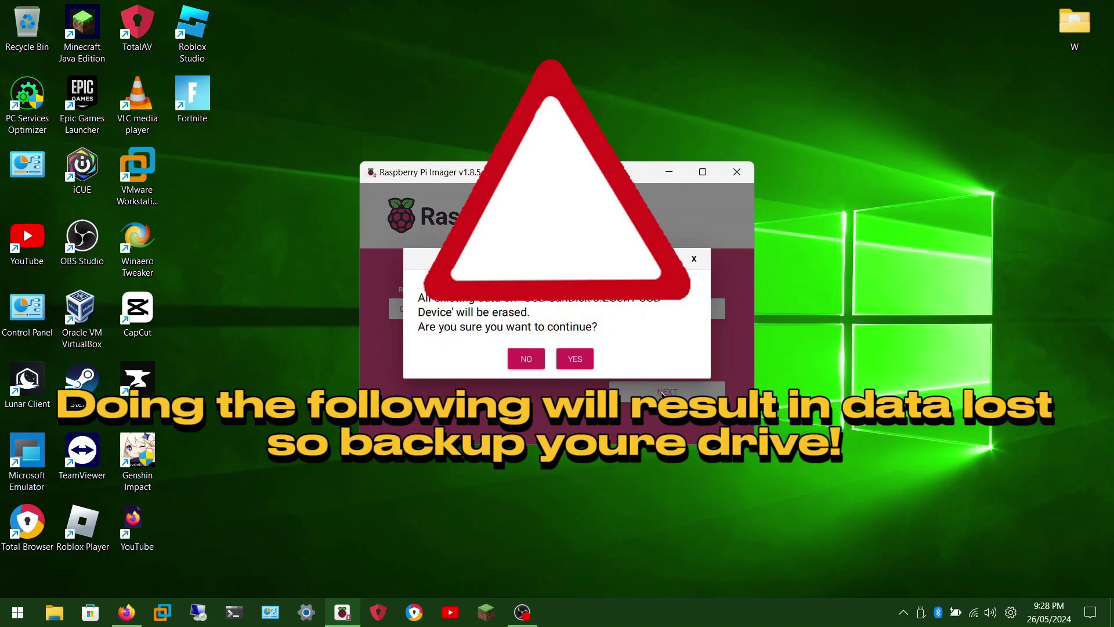
left_click(589, 359)
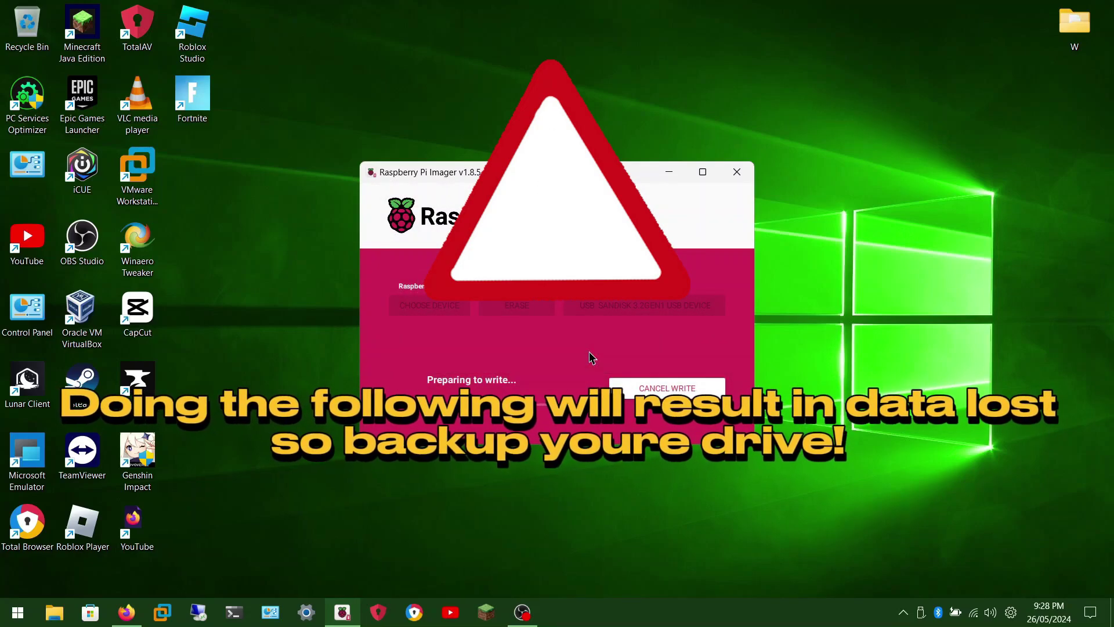
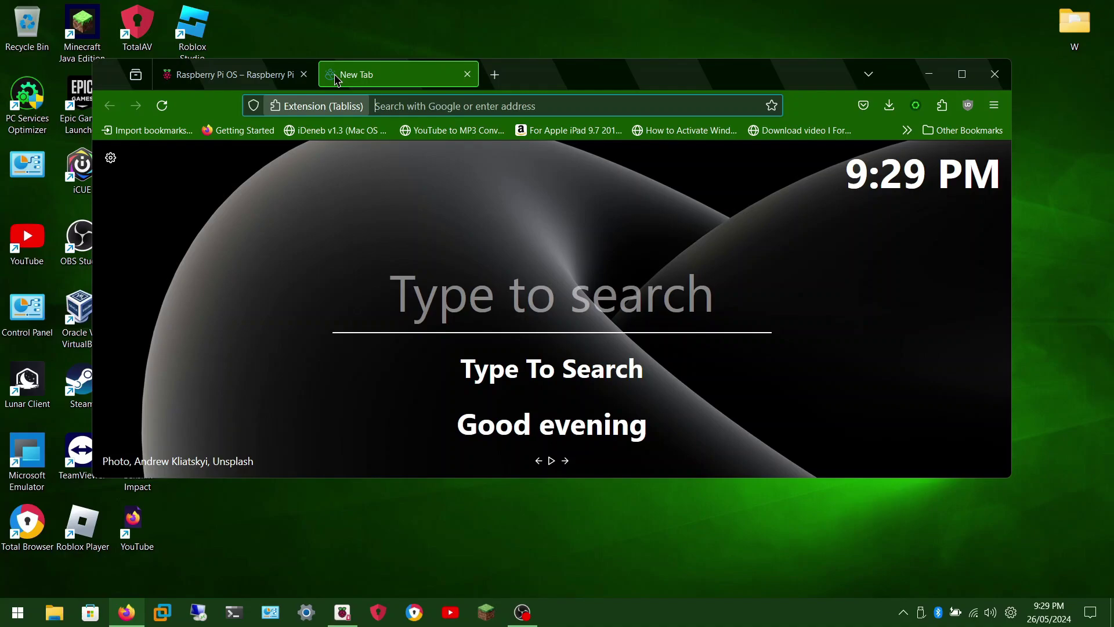
Search the web for "fayde os", follow the suggested spelling fydeos, and open the FydeOS website in a maximized browser window
type("fayde")
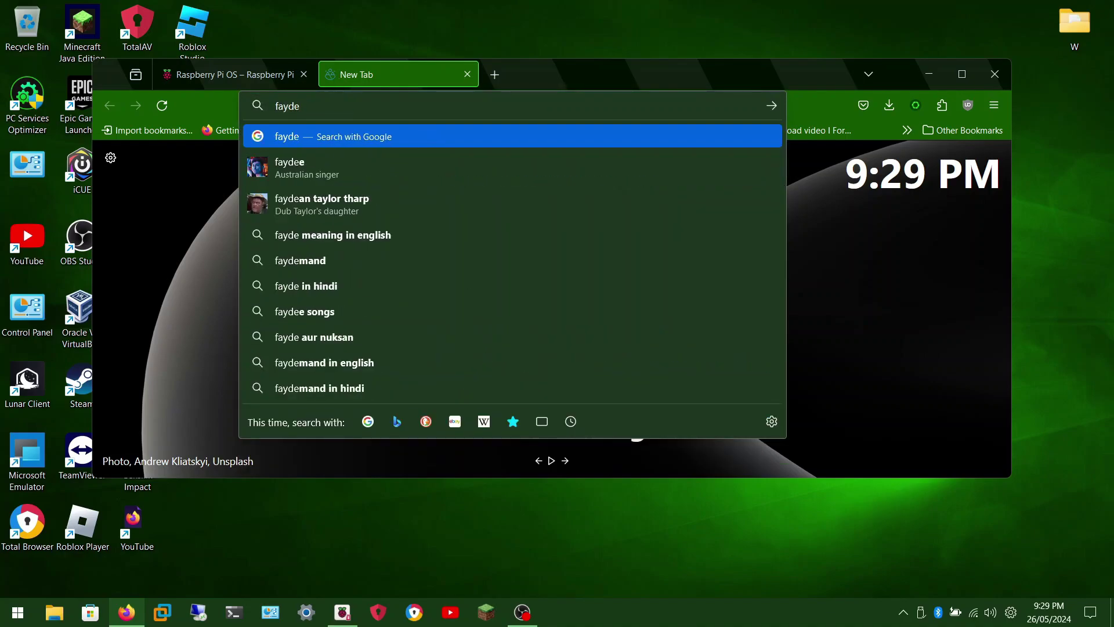
type(" od")
key("BackSpace")
type("s")
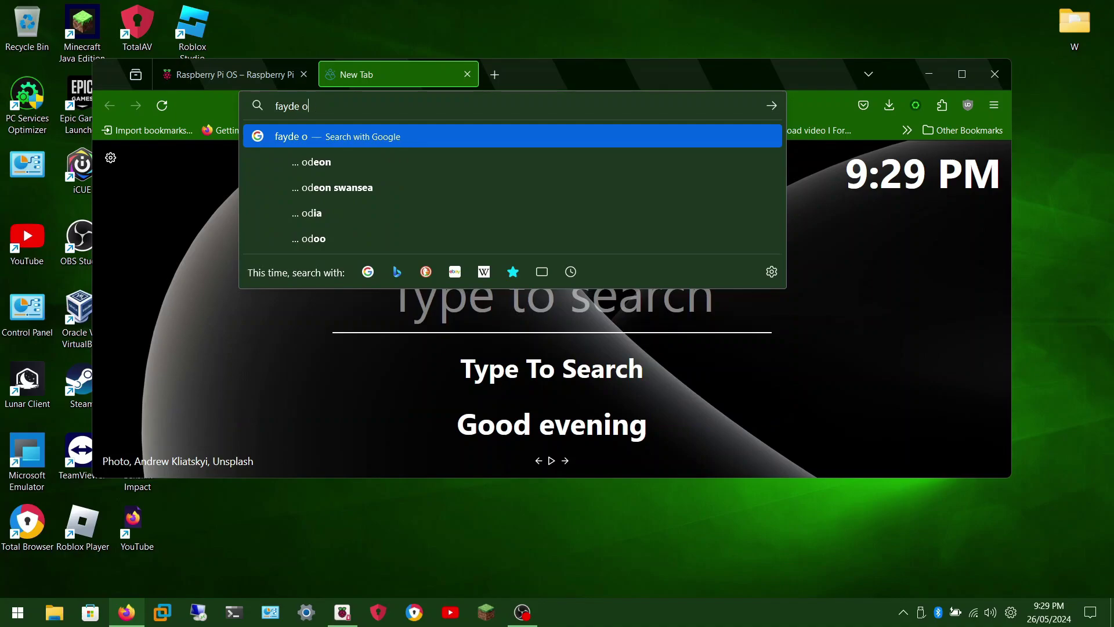
key("Return")
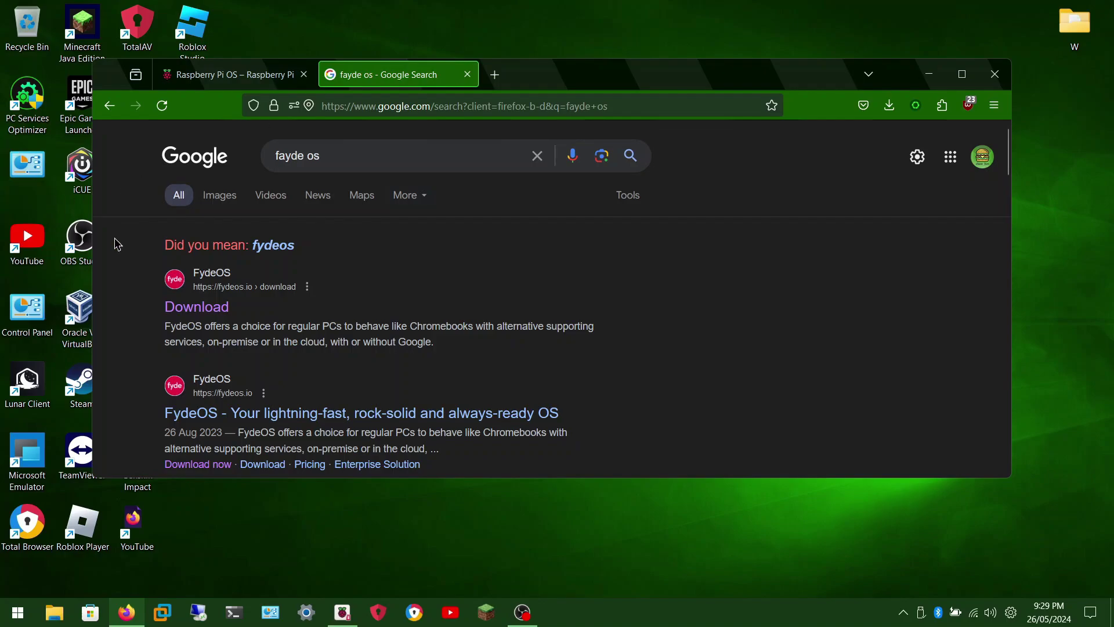
left_click(271, 247)
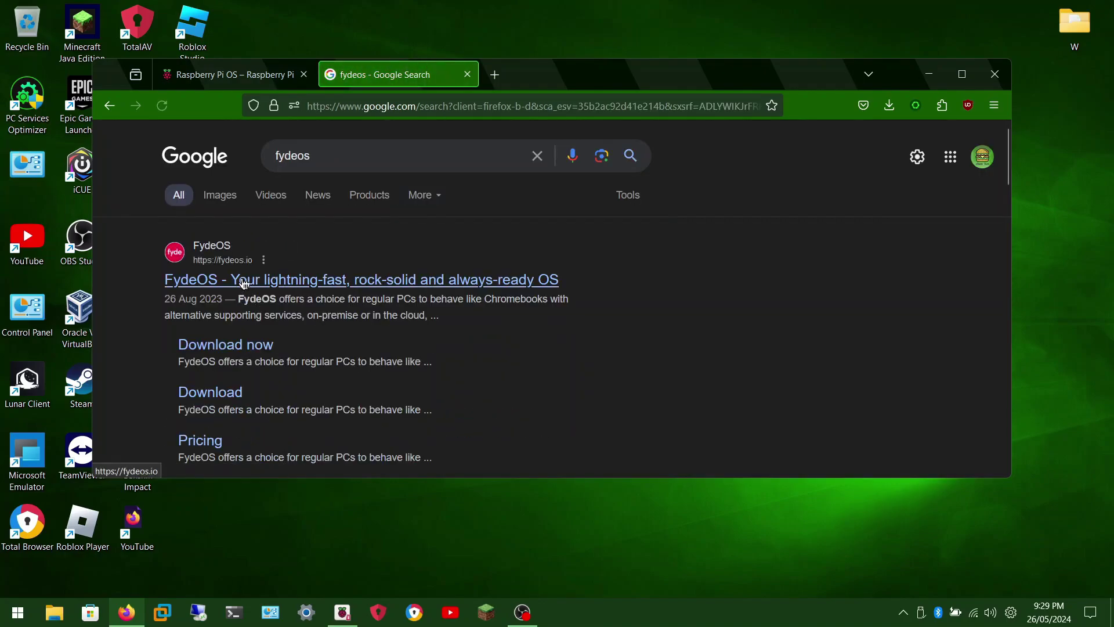
left_click(245, 283)
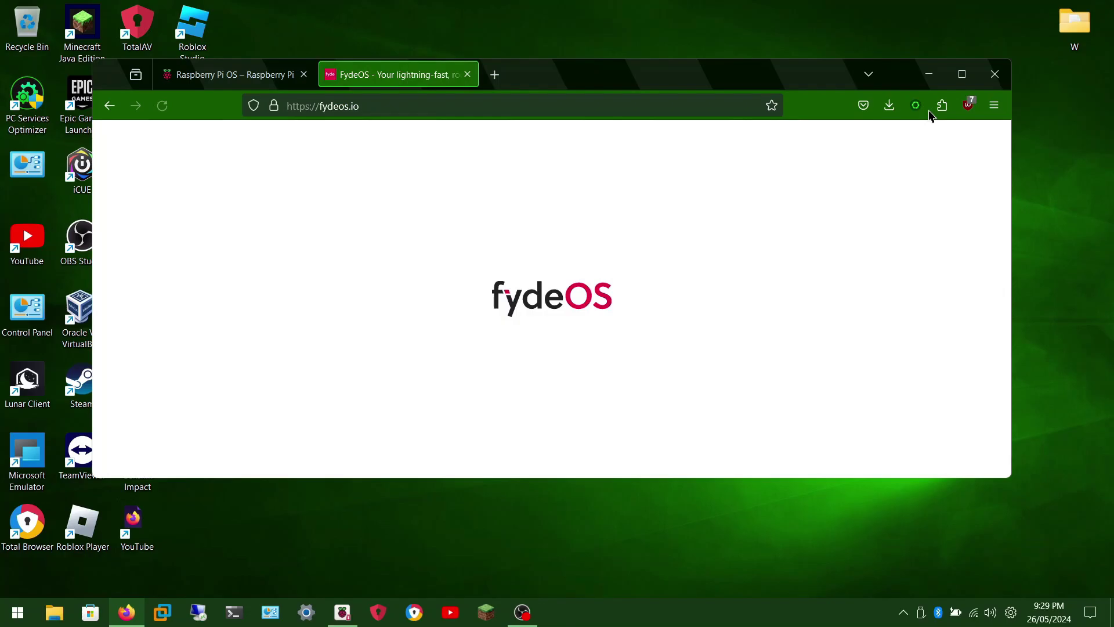
left_click(967, 76)
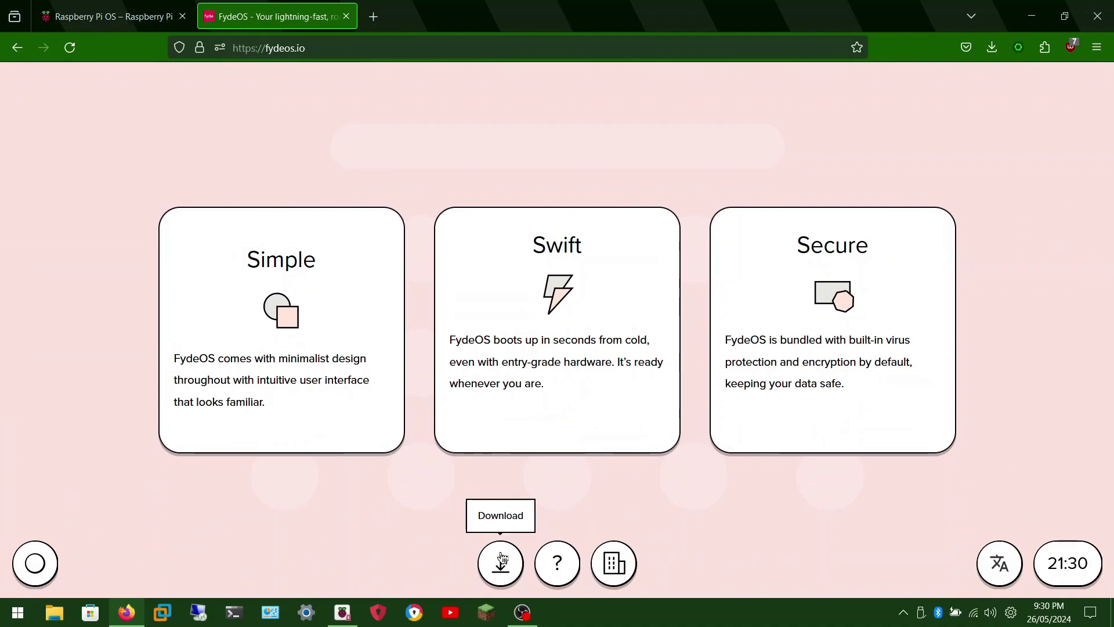
Go to the FydeOS downloads and open the Raspberry Pi 5 page under FydeOS for SBC
left_click(491, 571)
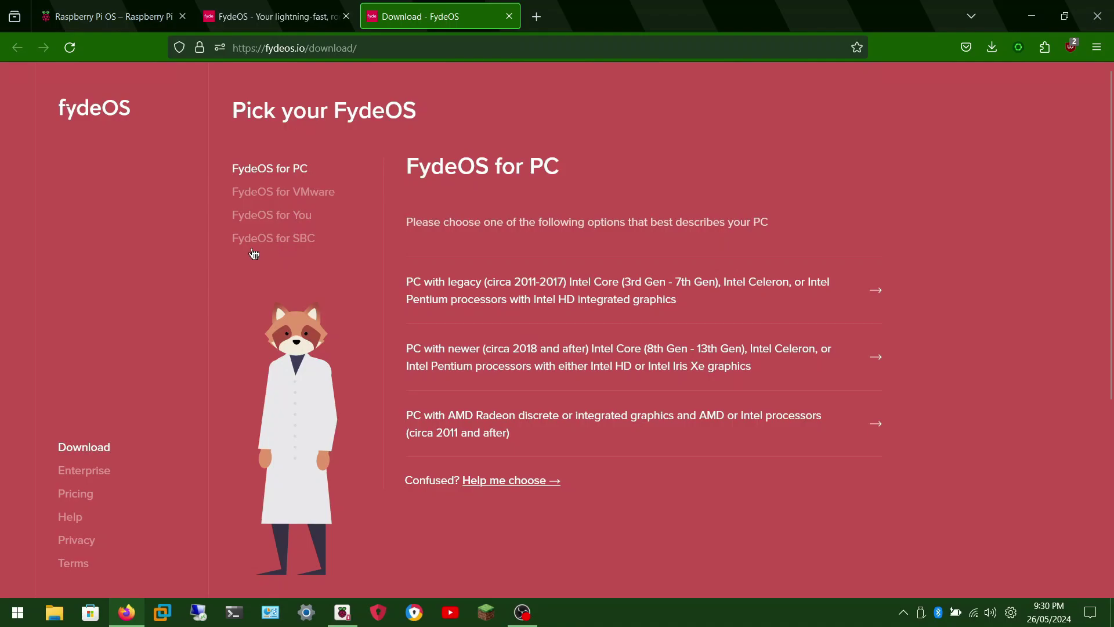
left_click(300, 248)
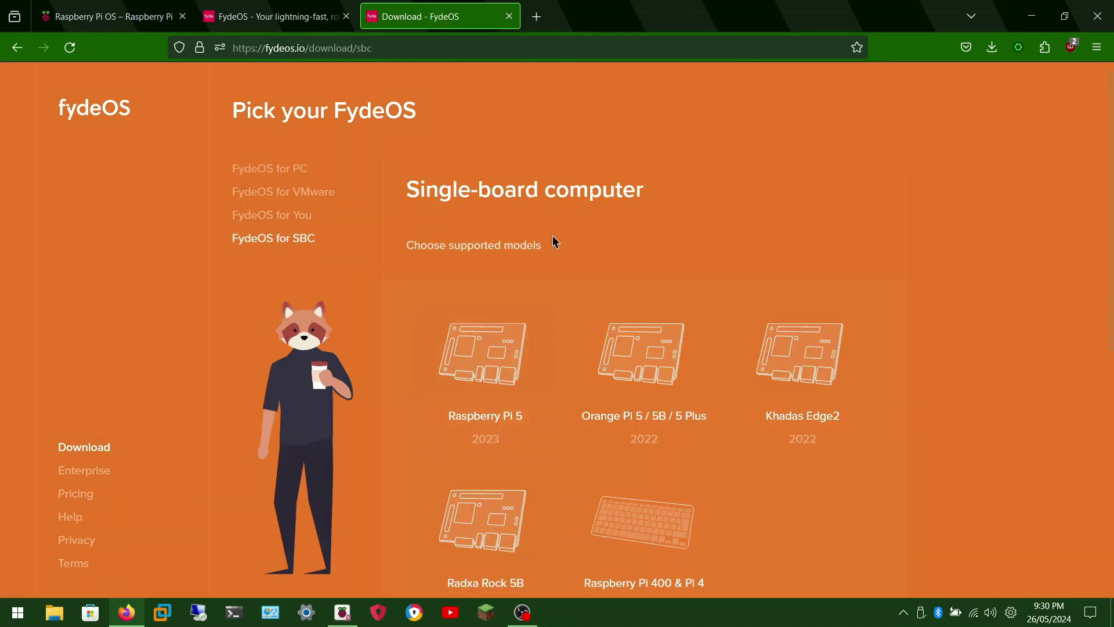
scroll(755, 246, "down", 2)
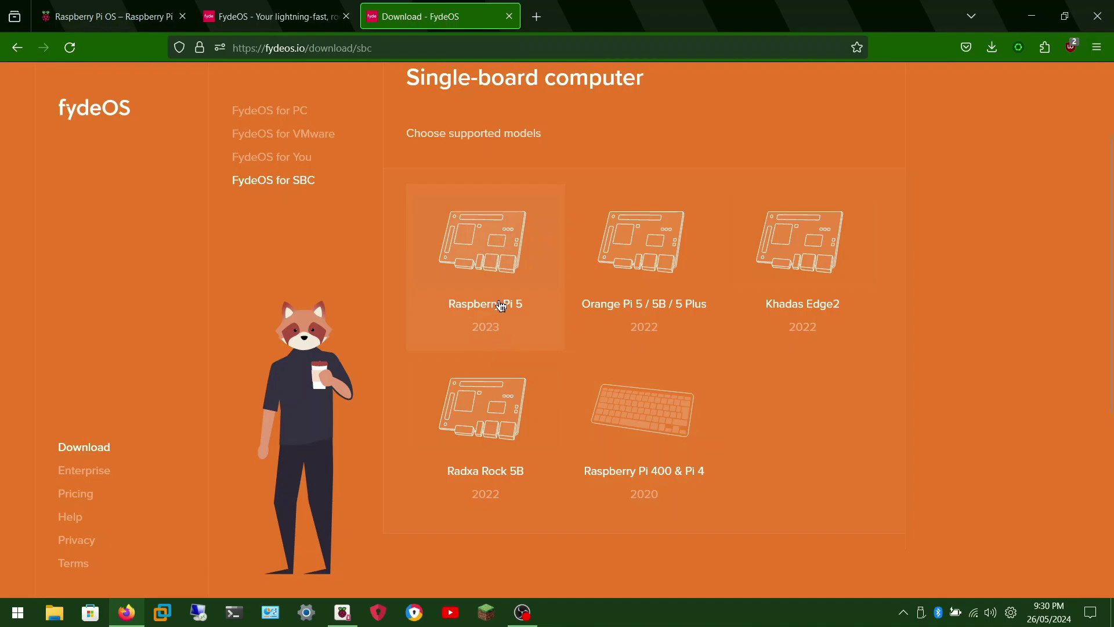
left_click(538, 314)
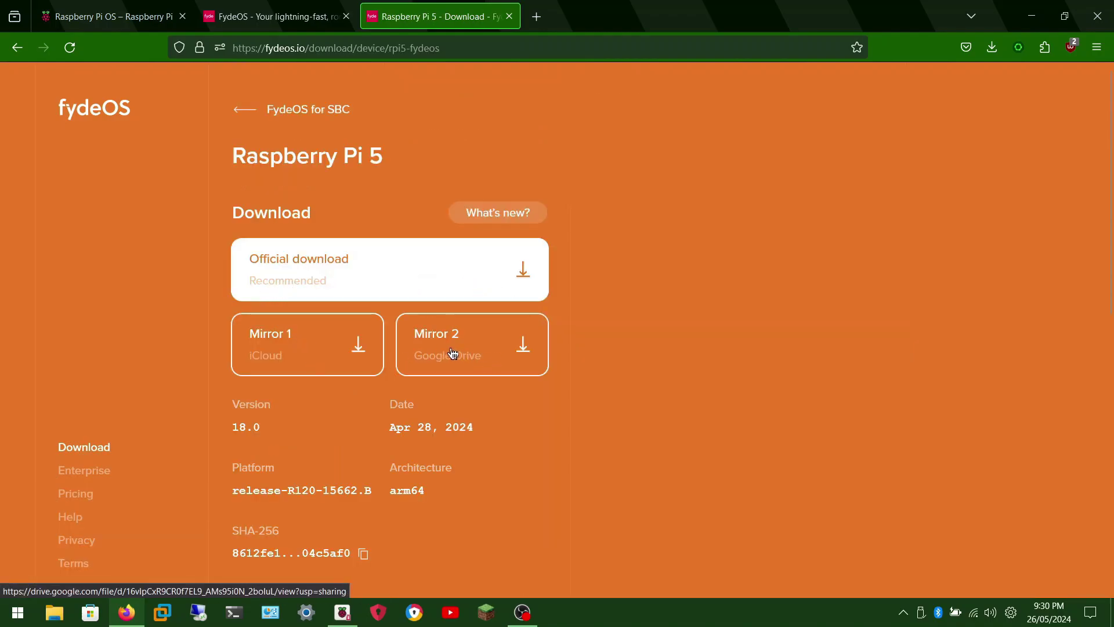
Save the official FydeOS download in the iso files folder of Downloads as "FydeOS For Raspberry pi5.img.xz"
left_click(303, 268)
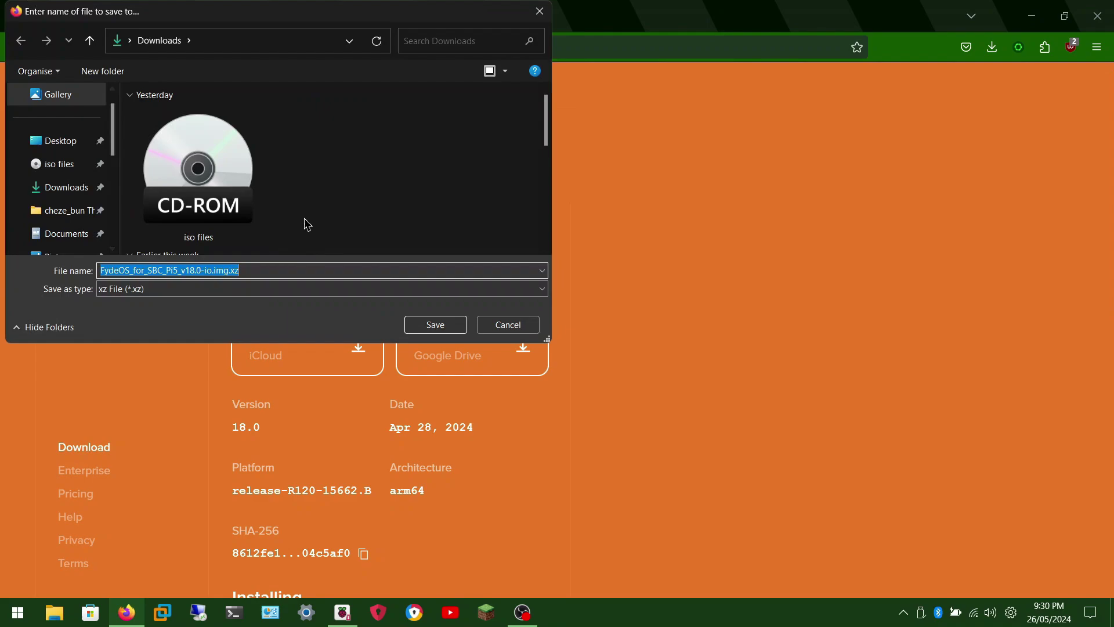
scroll(310, 217, "down", 1)
double_click(216, 169)
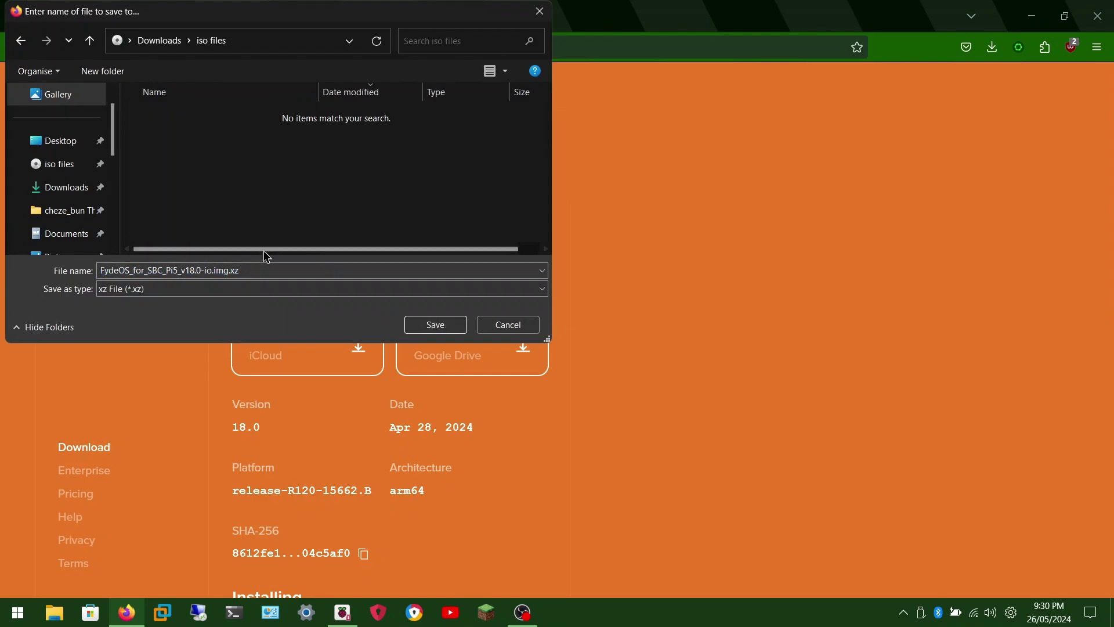
left_click(259, 270)
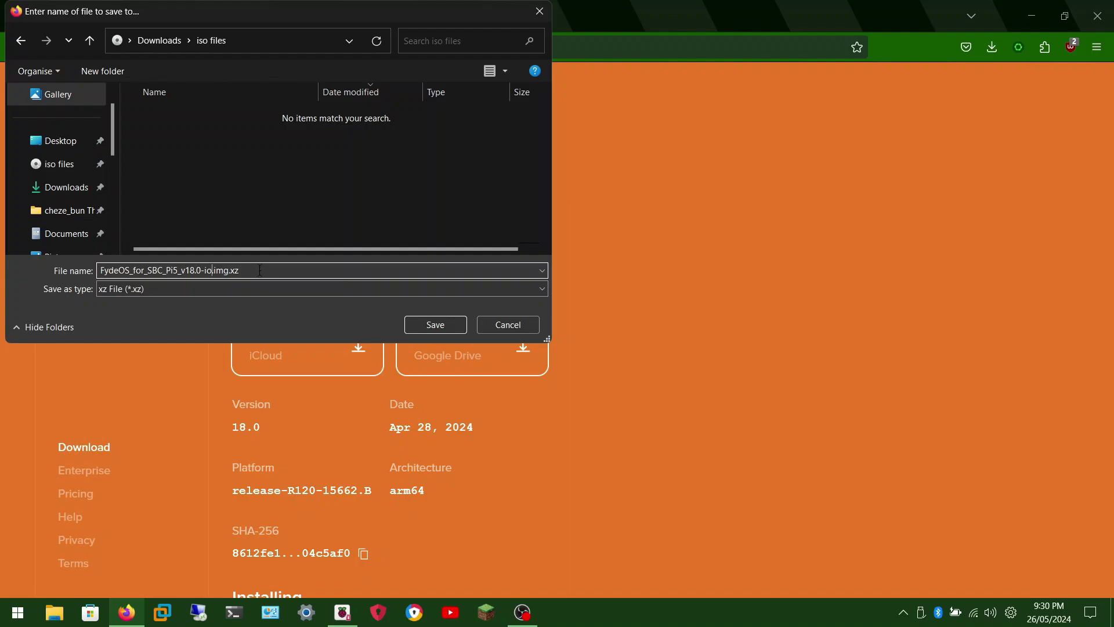
key("BackSpace")
key("BackSpace")
key("BackSpace")
key("BackSpace")
key("BackSpace")
key("BackSpace")
key("BackSpace")
key("BackSpace")
key("BackSpace")
key("BackSpace")
key("BackSpace")
key("BackSpace")
key("BackSpace")
key("BackSpace")
key("BackSpace")
key("BackSpace")
key("BackSpace")
key("BackSpace")
key("BackSpace")
key("BackSpace")
type("S For Raspberry pi5")
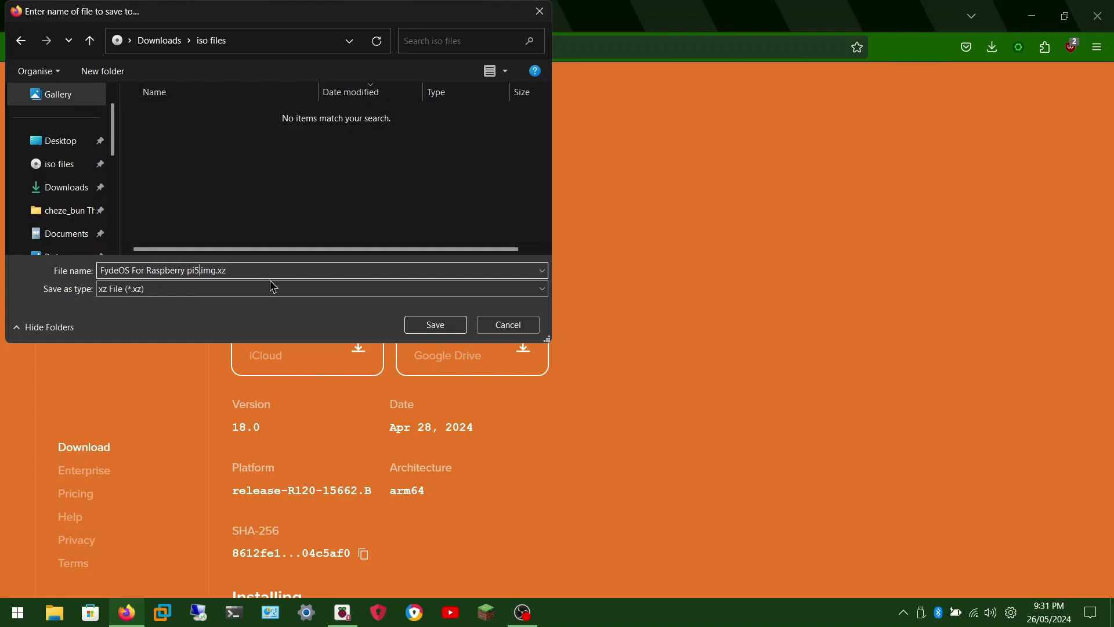
left_click(457, 330)
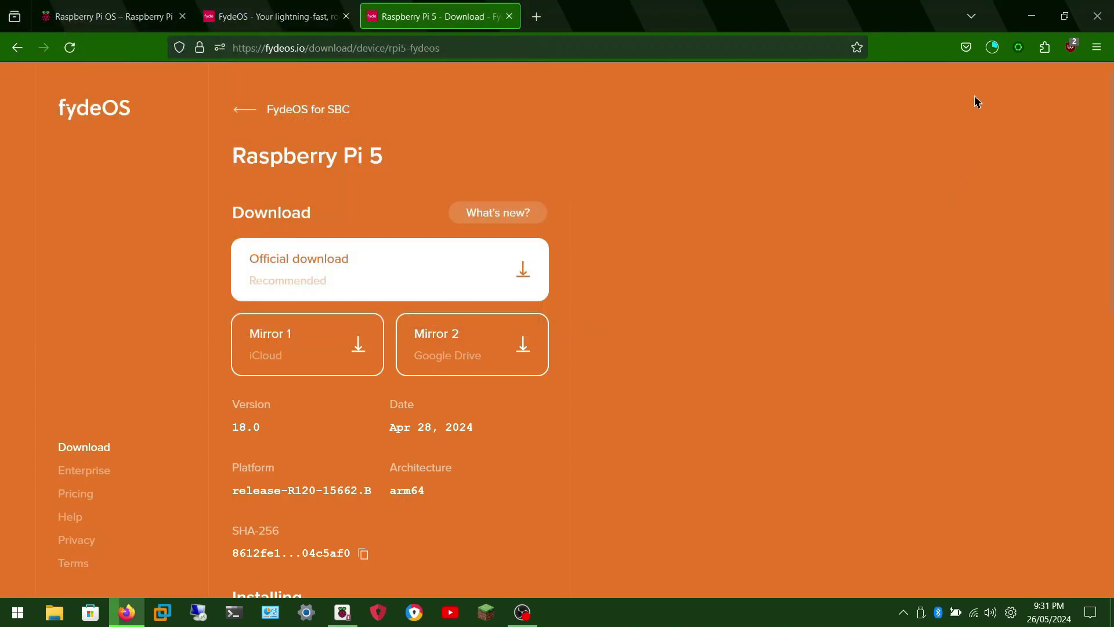
Check the FydeOS download's progress, then return to Raspberry Pi Imager and dismiss the erase completion message
left_click(992, 47)
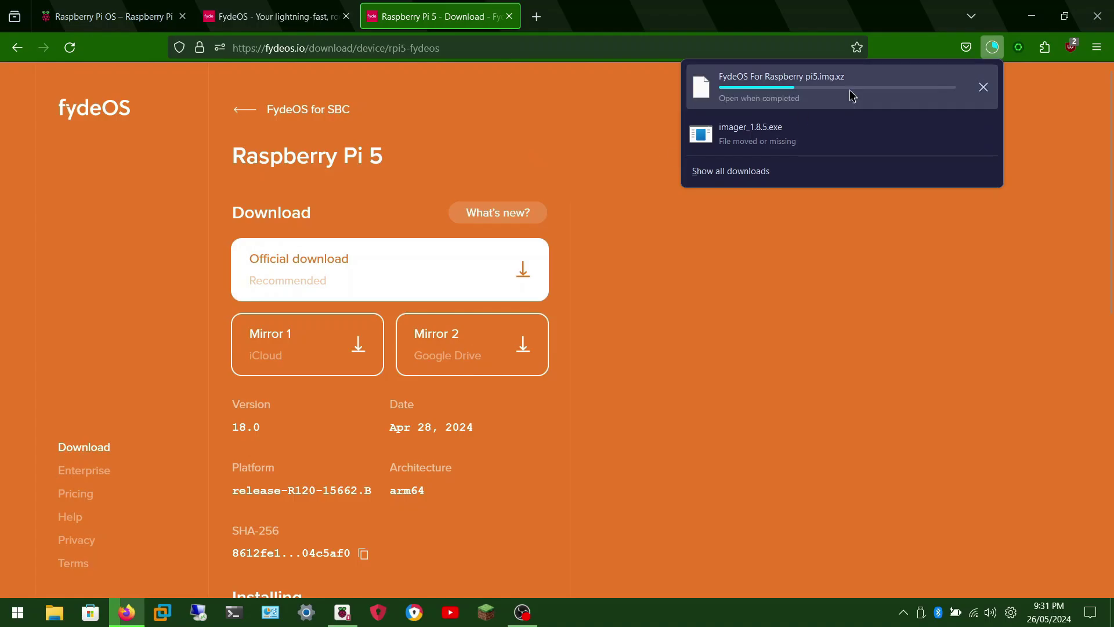
left_click(1037, 12)
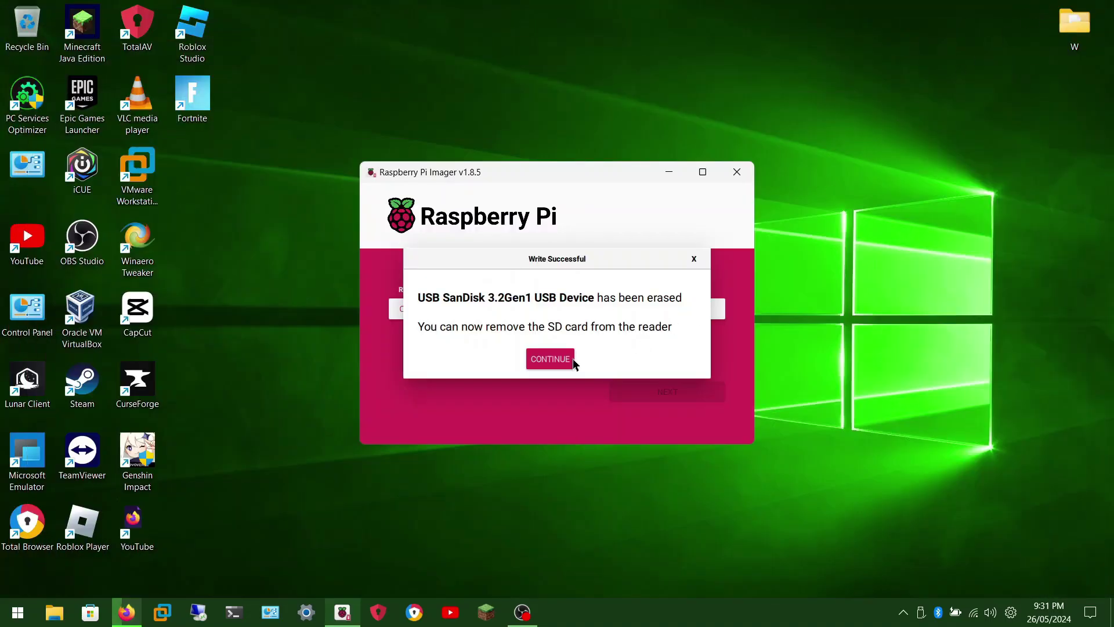
left_click(550, 360)
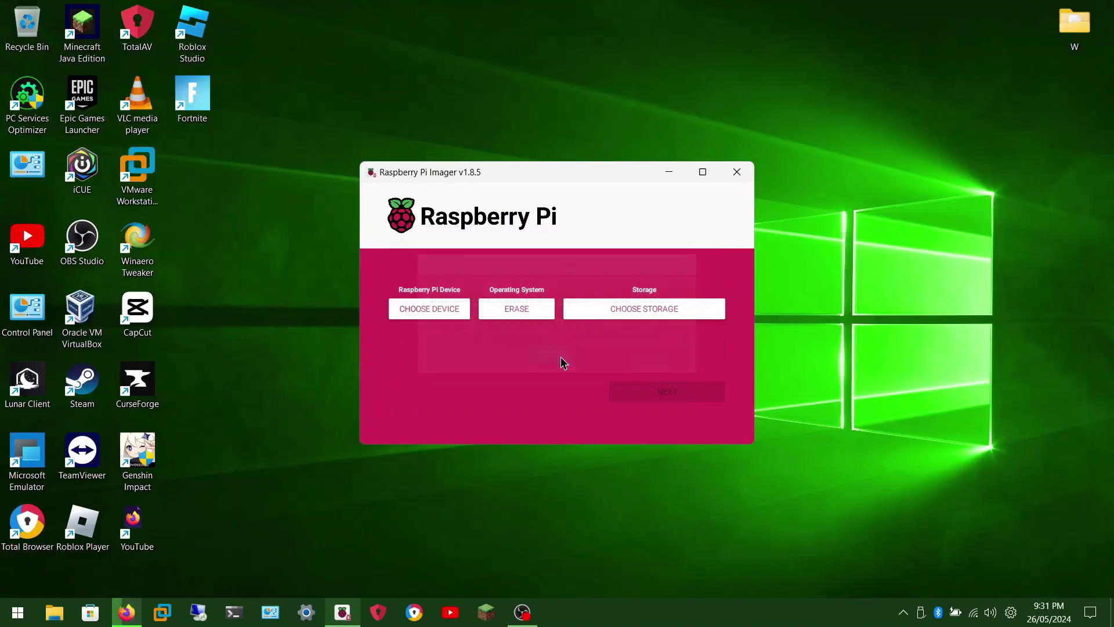
Check the connected removable drives and look through the unfiltered operating system list in Raspberry Pi Imager
left_click(918, 616)
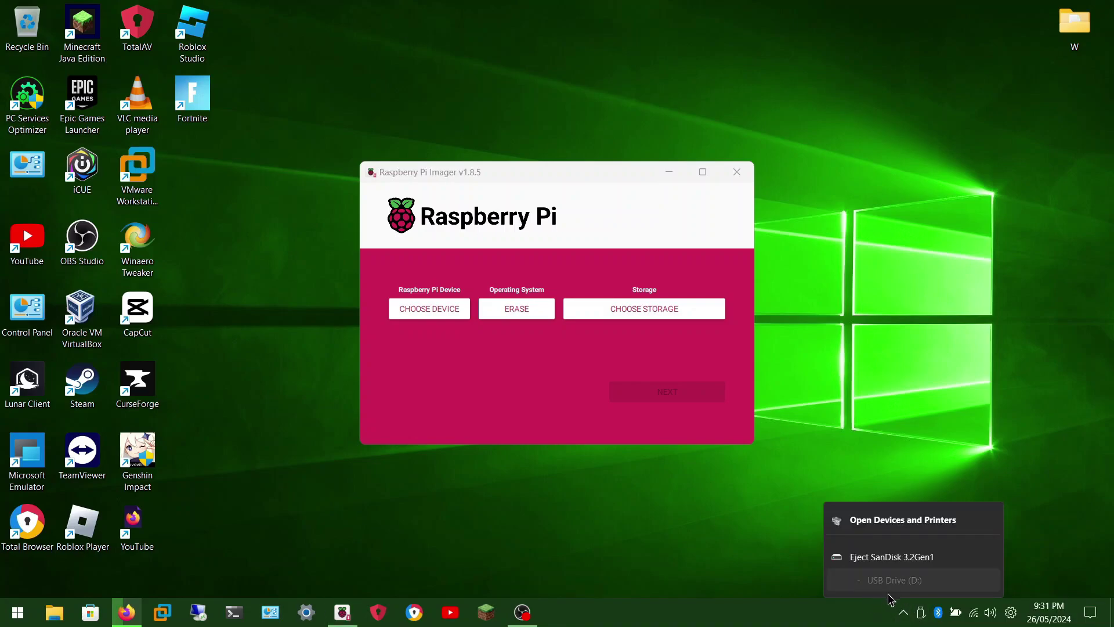
left_click(541, 340)
left_click(536, 315)
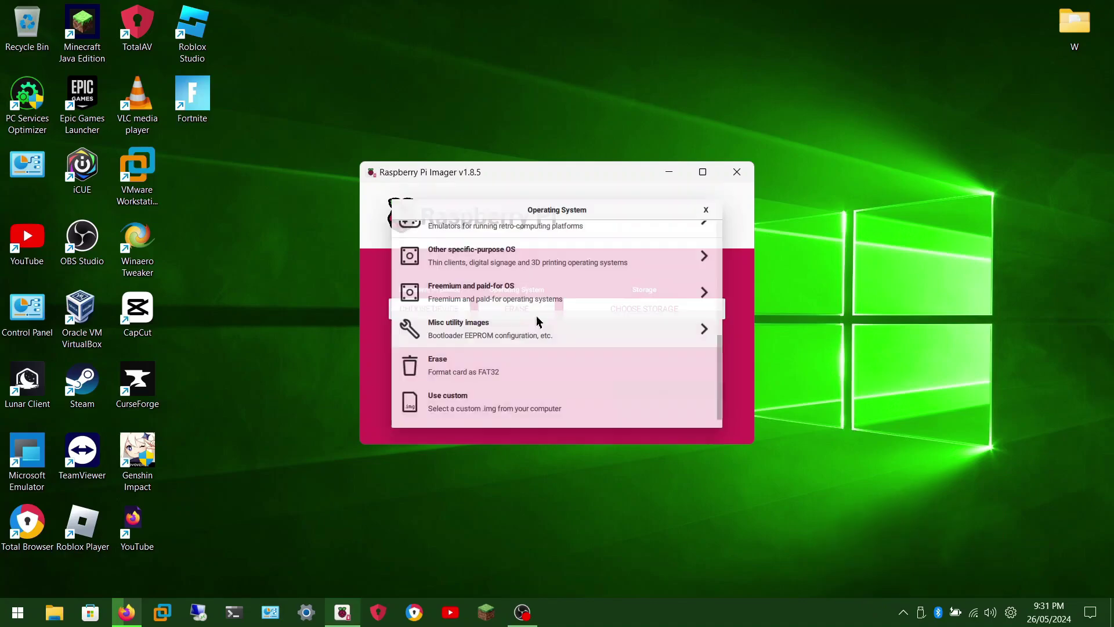
scroll(496, 308, "up", 10)
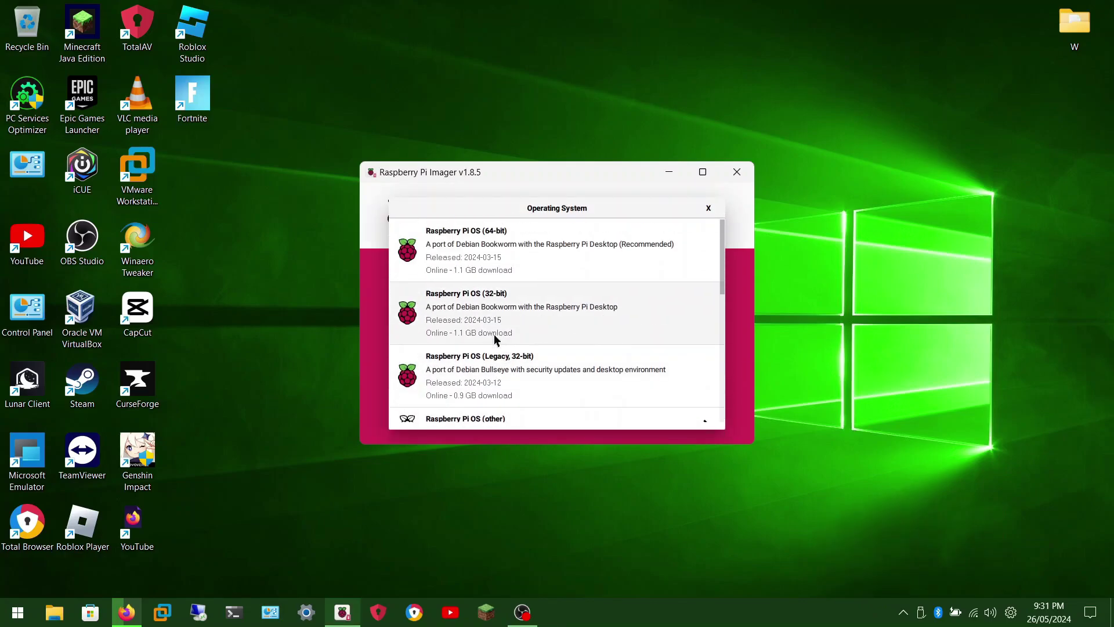
left_click(709, 208)
Set the device to Raspberry Pi 5 and look through the operating systems offered for it
left_click(434, 318)
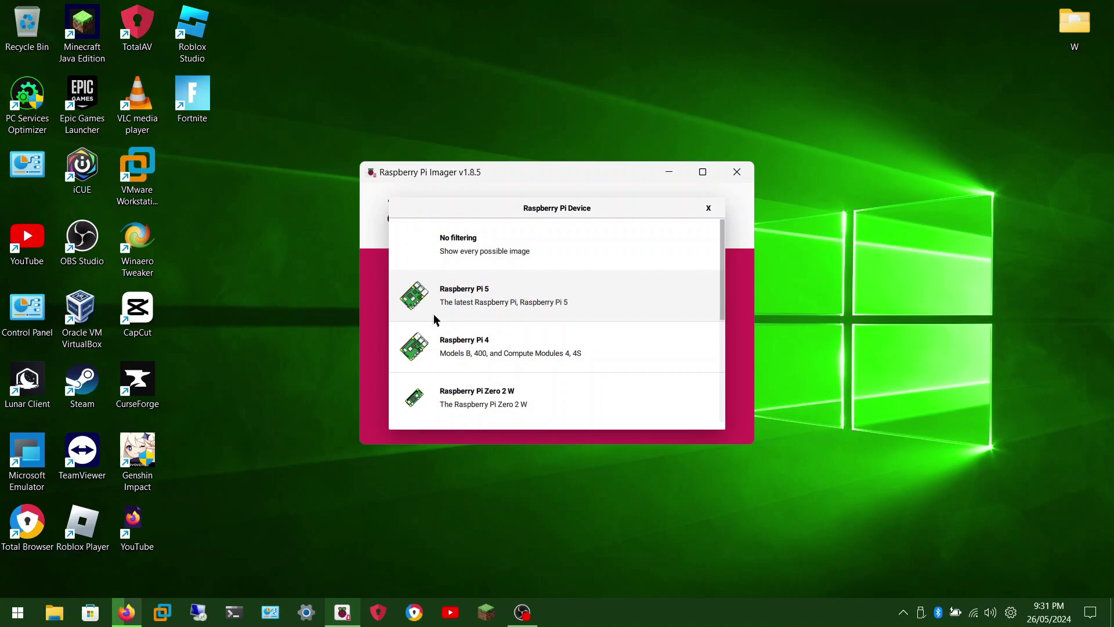
left_click(476, 309)
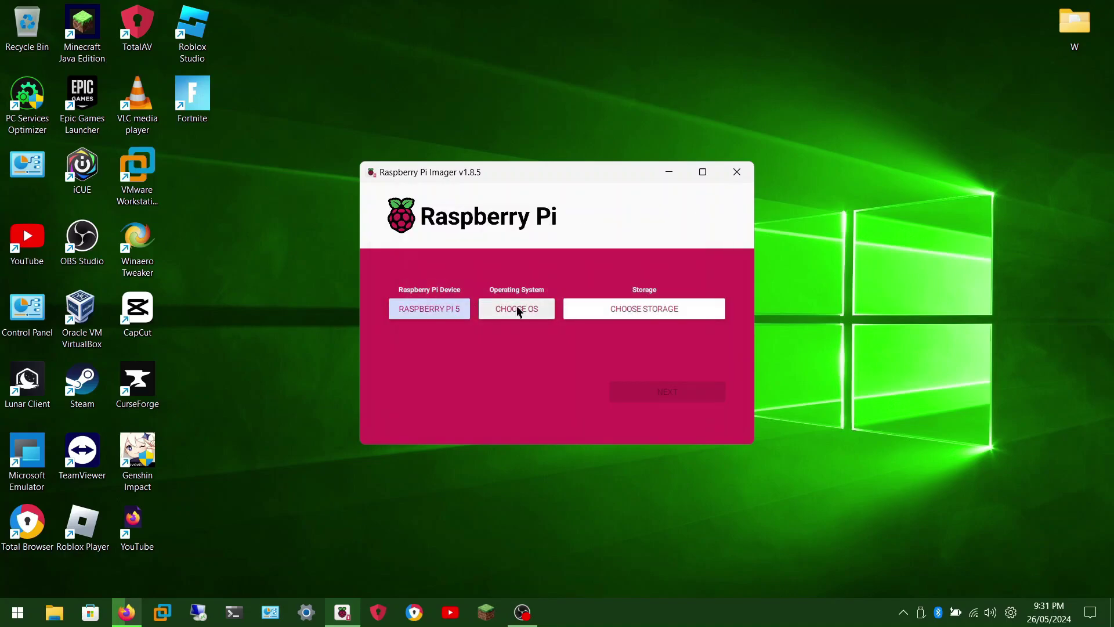
left_click(519, 309)
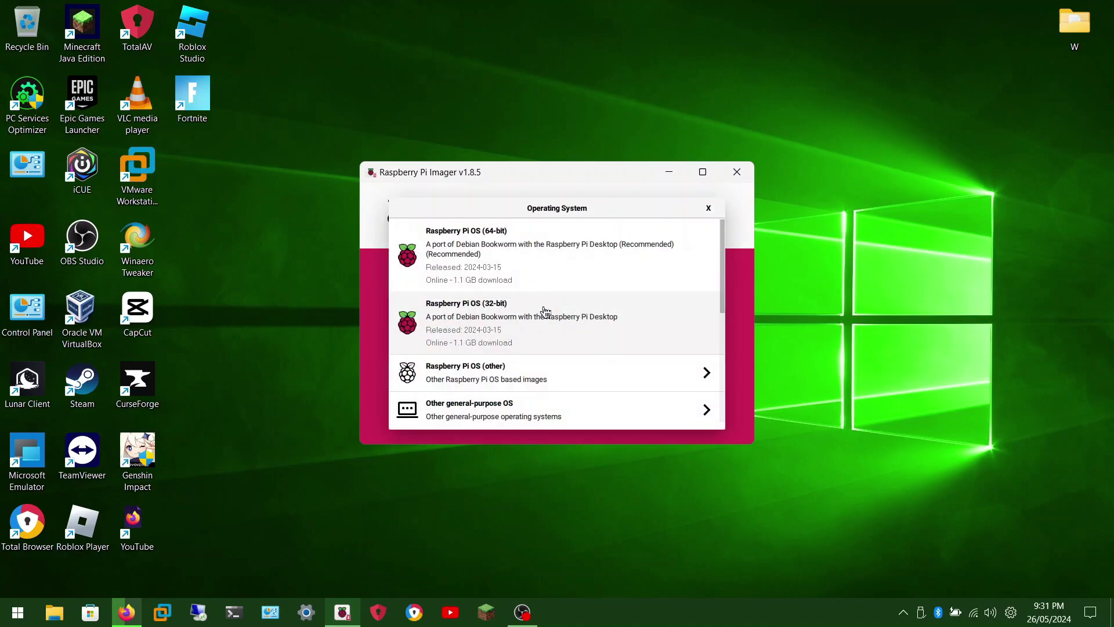
scroll(541, 338, "down", 5)
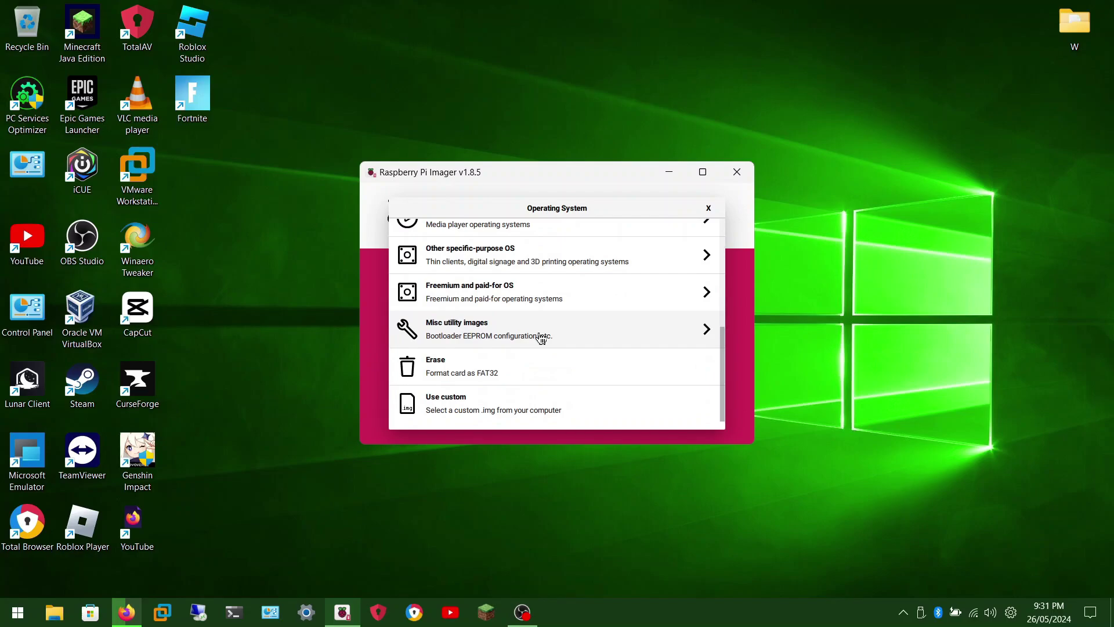
left_click(709, 208)
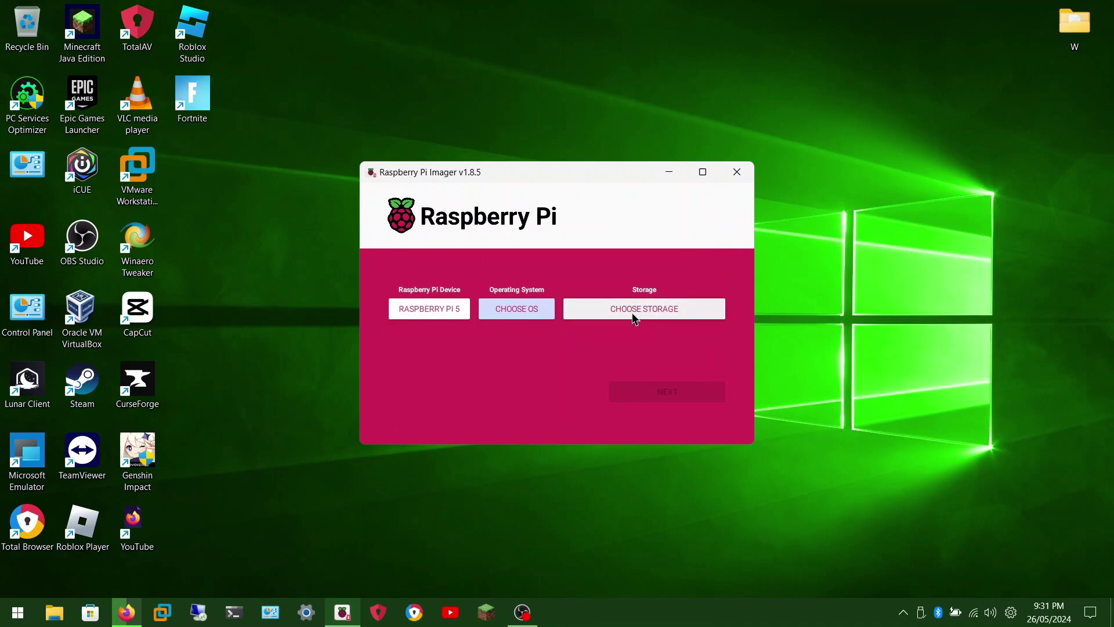
Inspect the contents and free space of USB Drive (D:) in File Explorer, and close the window
left_click(54, 620)
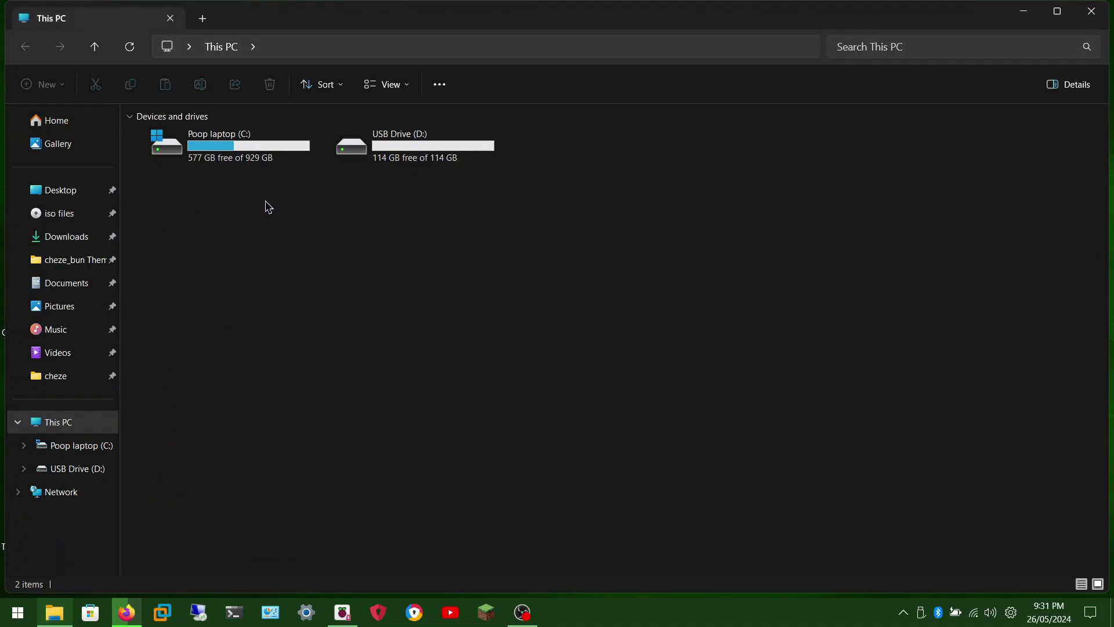
double_click(479, 151)
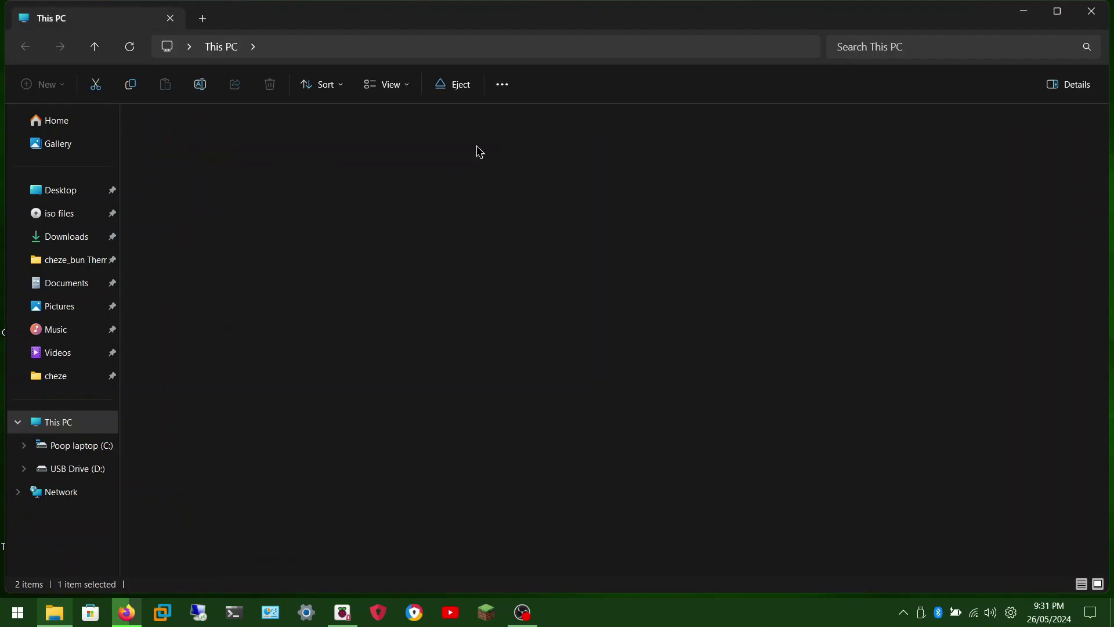
left_click(227, 49)
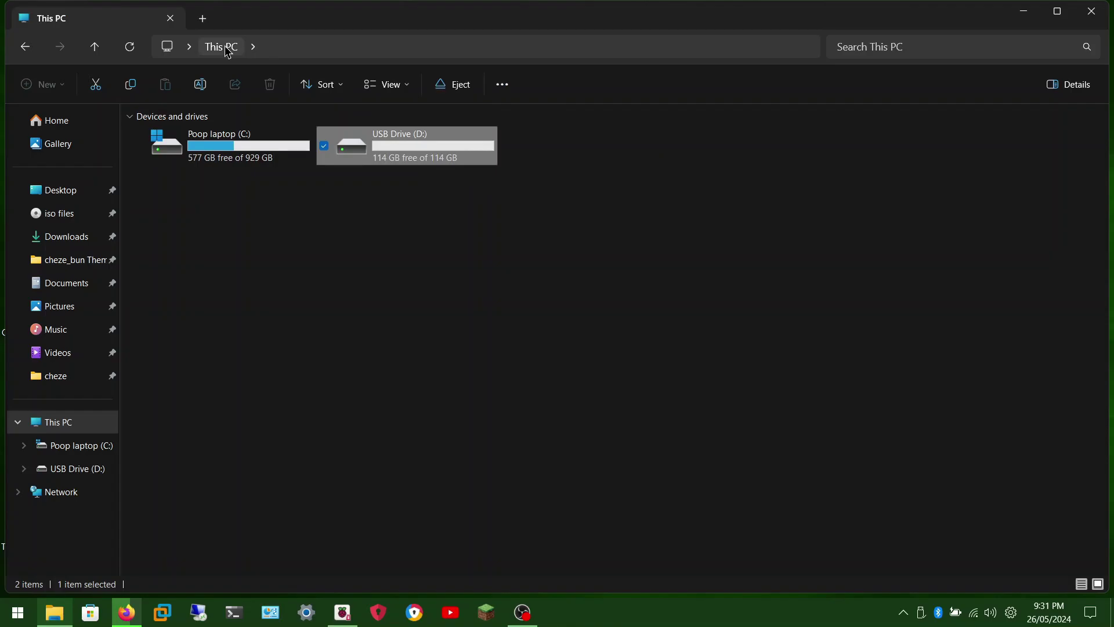
left_click(1092, 11)
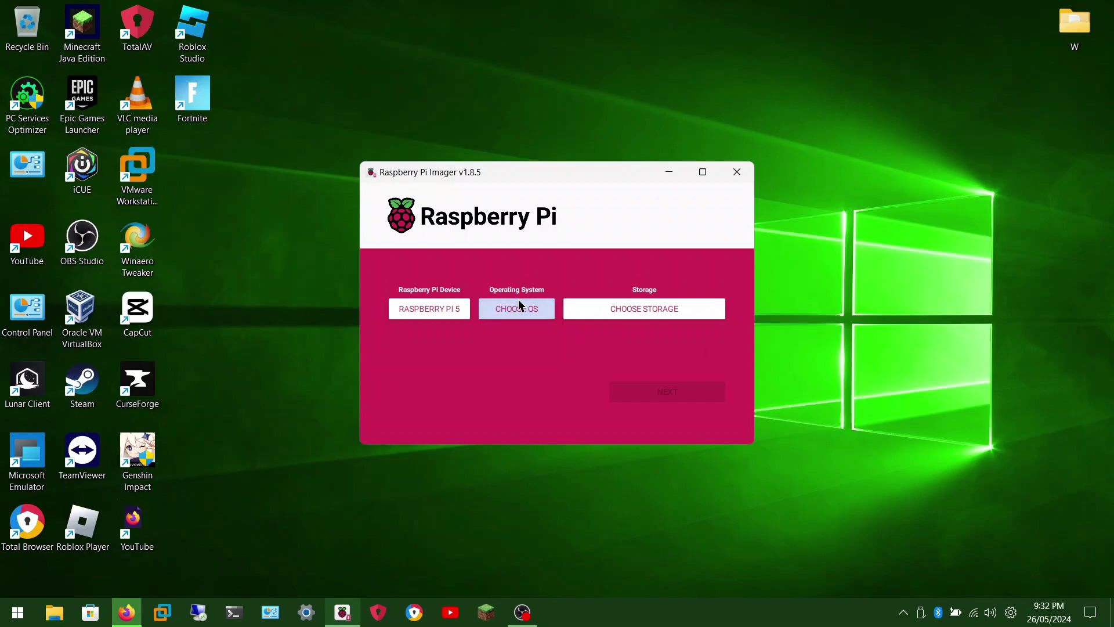
Check the FydeOS image's download status in the Firefox downloads list, and close the browser
left_click(494, 309)
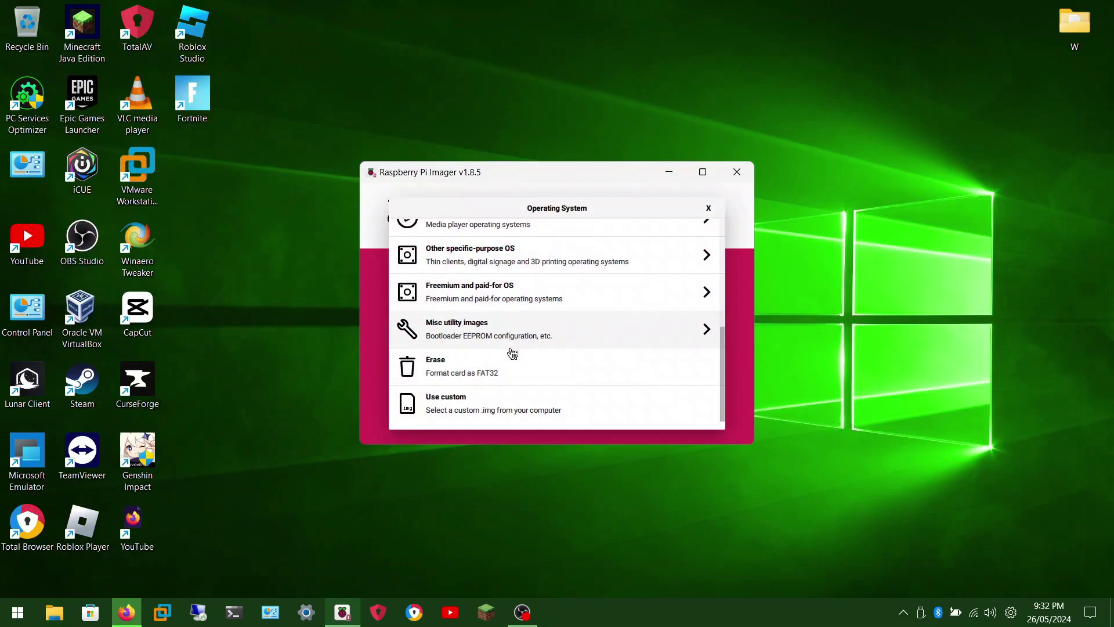
left_click(127, 612)
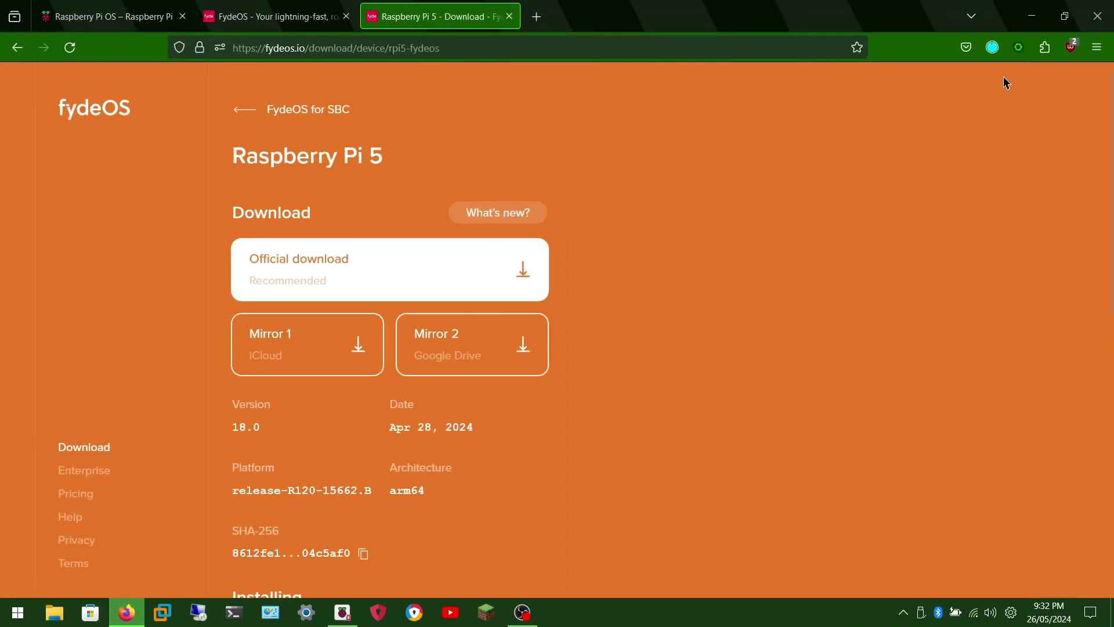
left_click(993, 47)
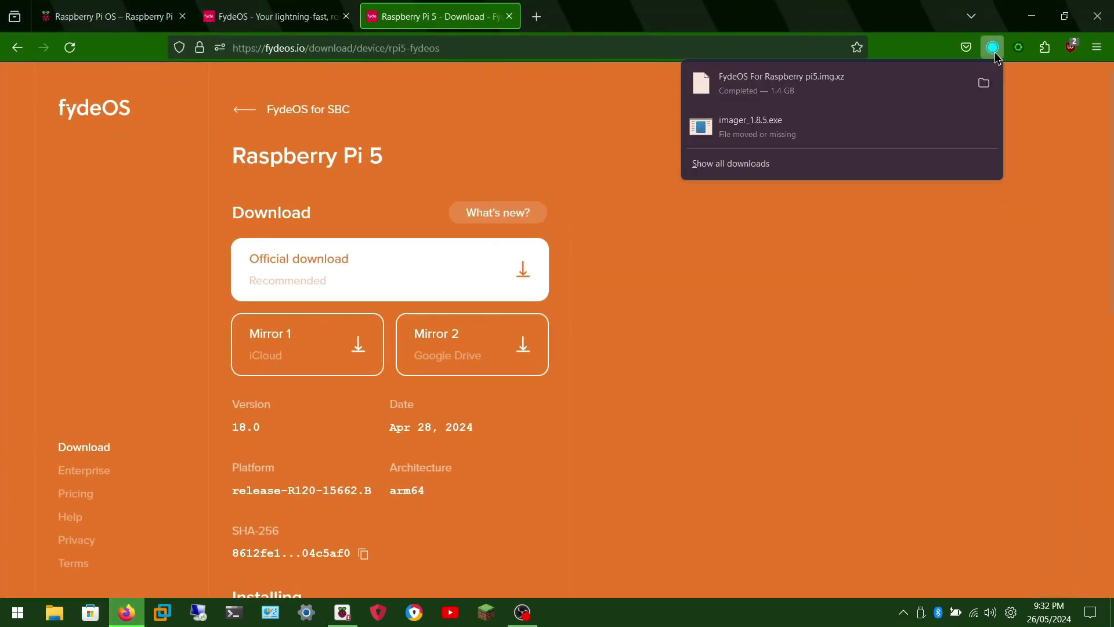
left_click(1054, 102)
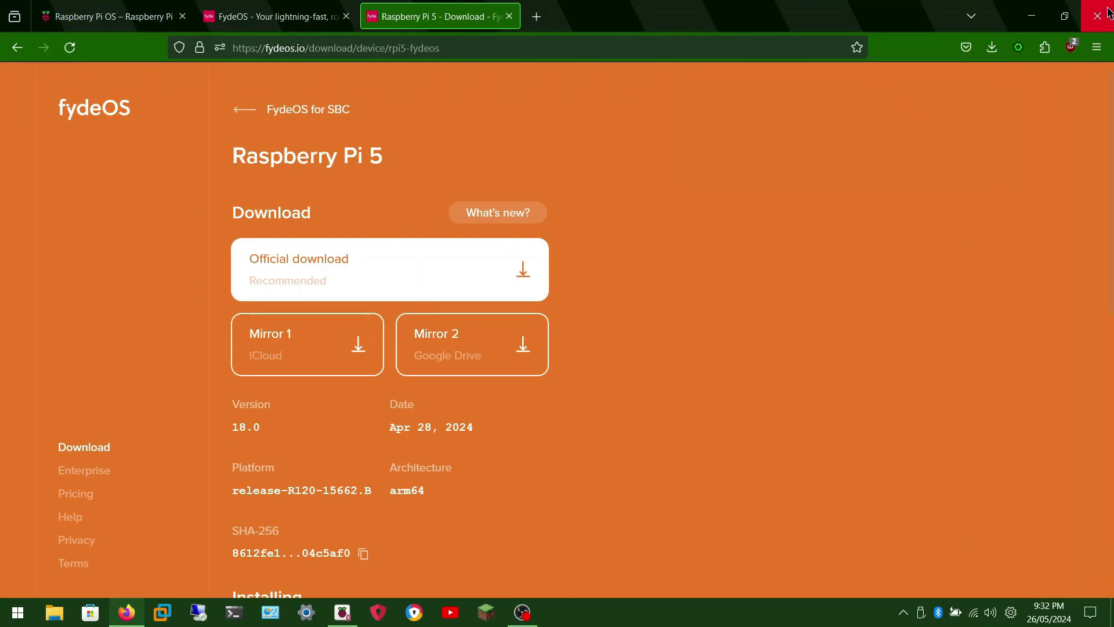
left_click(1097, 15)
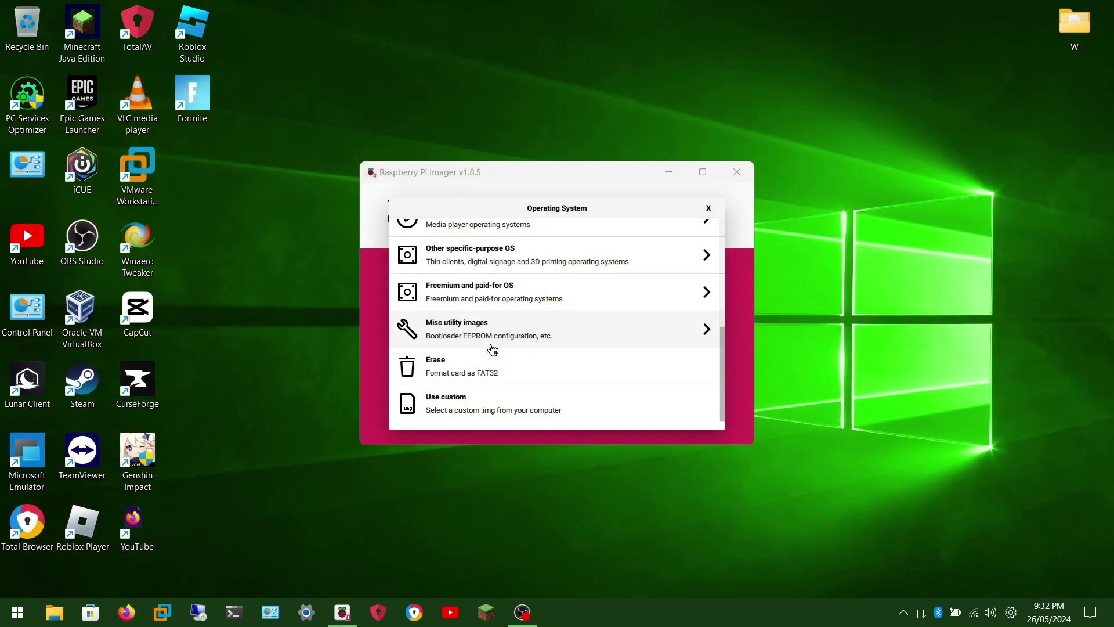
Set the device to Raspberry Pi 5 and choose FydeOS For Raspberry pi5.img.xz as the custom operating system image
scroll(493, 348, "up", 5)
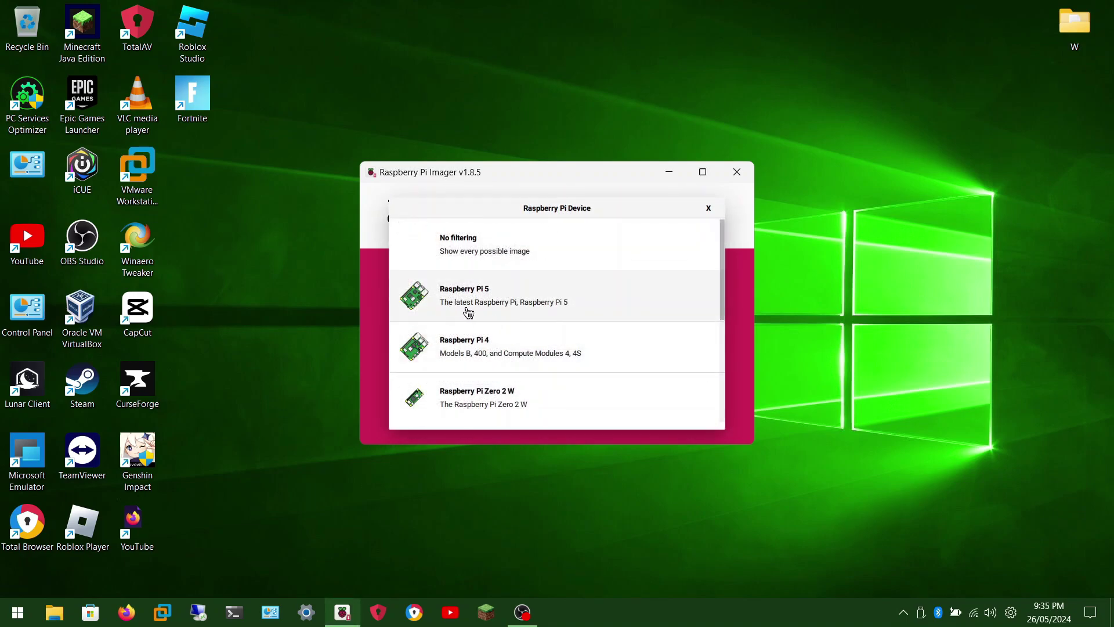
left_click(496, 305)
left_click(513, 308)
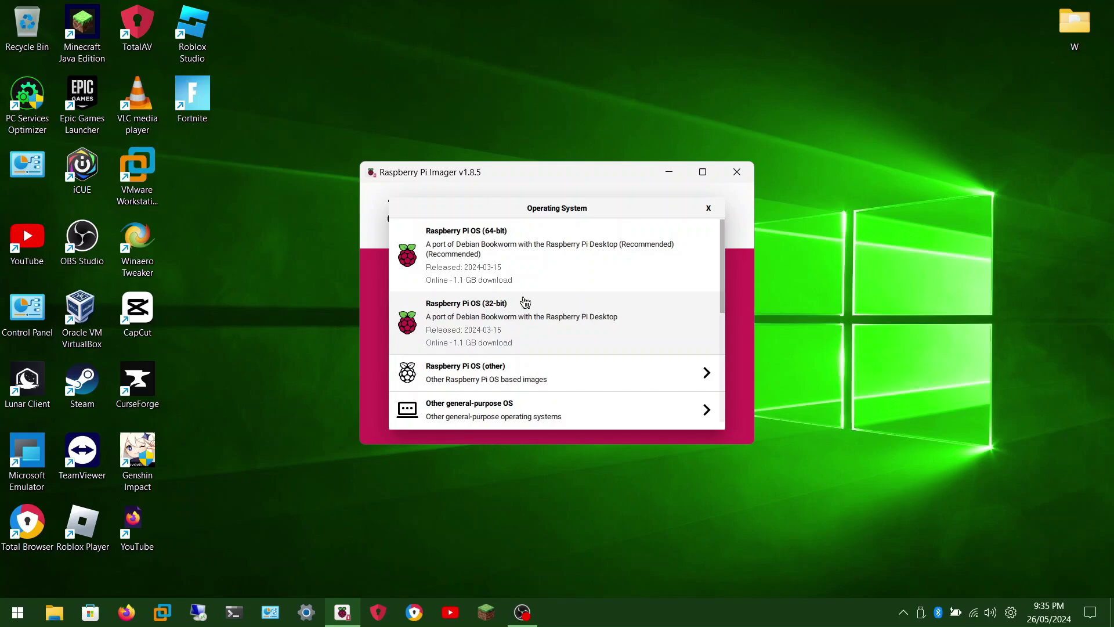
scroll(540, 282, "down", 5)
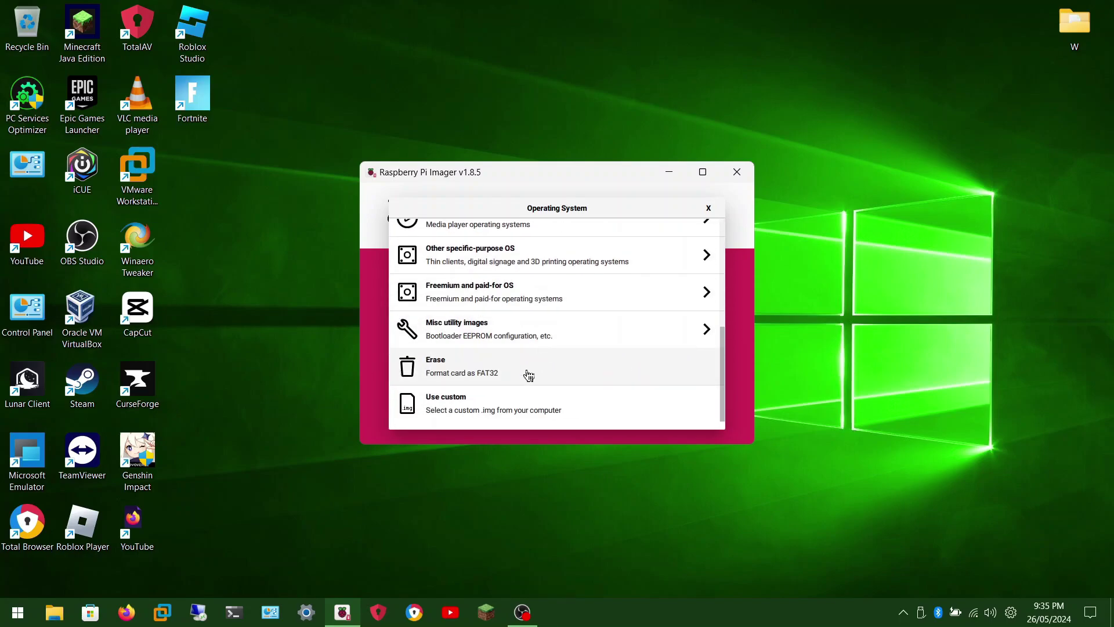
left_click(519, 413)
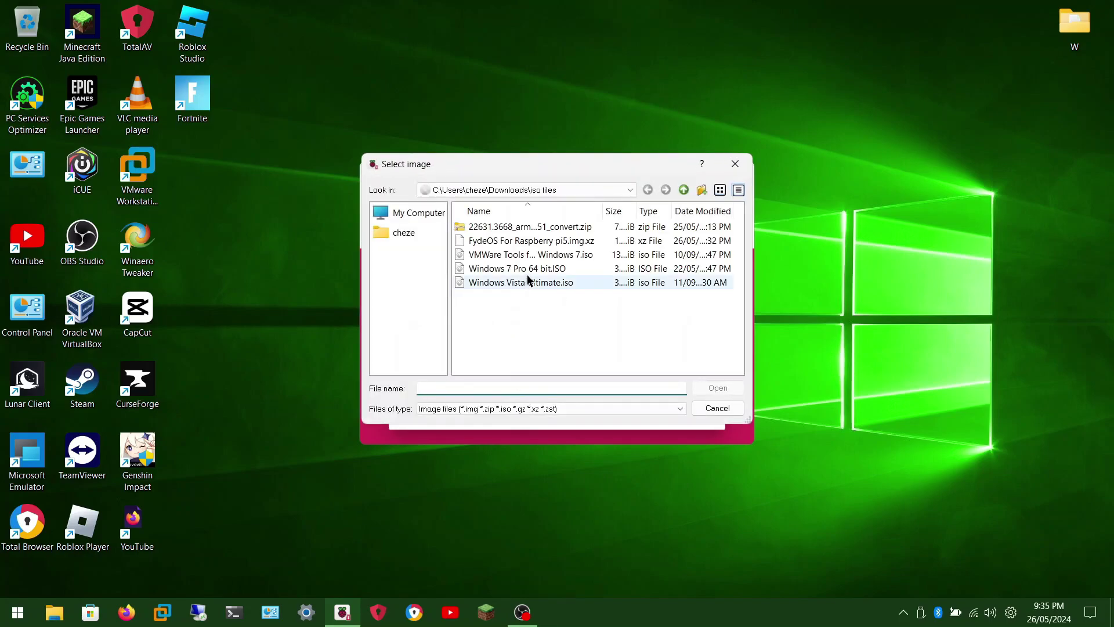
double_click(536, 241)
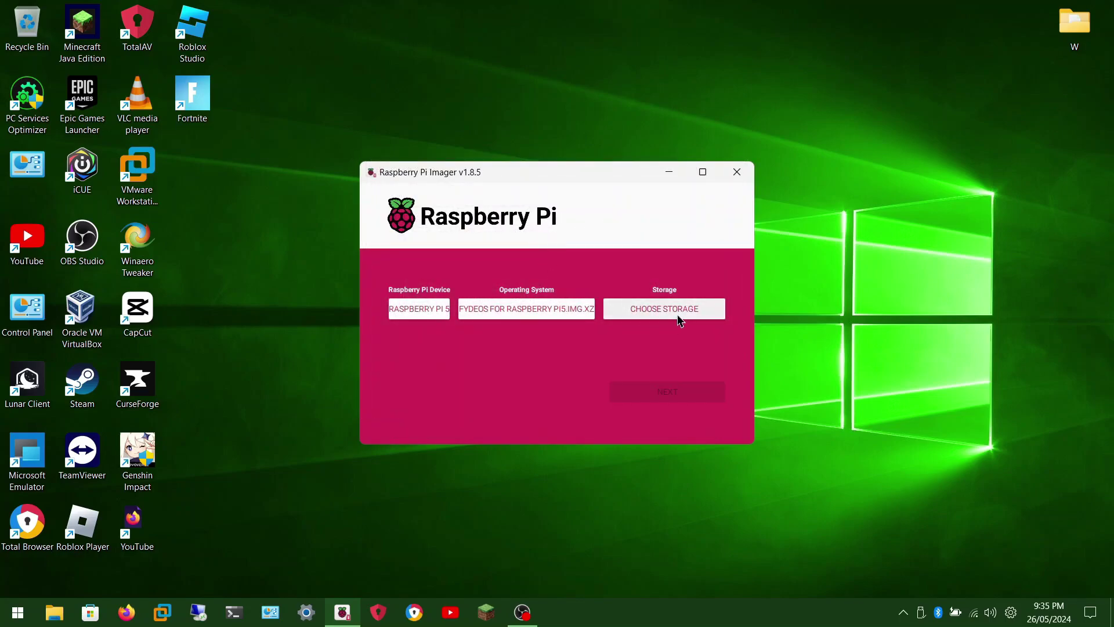
Check USB Drive (D:) in File Explorer and select the USB SanDisk 3.2Gen1 device as the storage in Raspberry Pi Imager
left_click(678, 316)
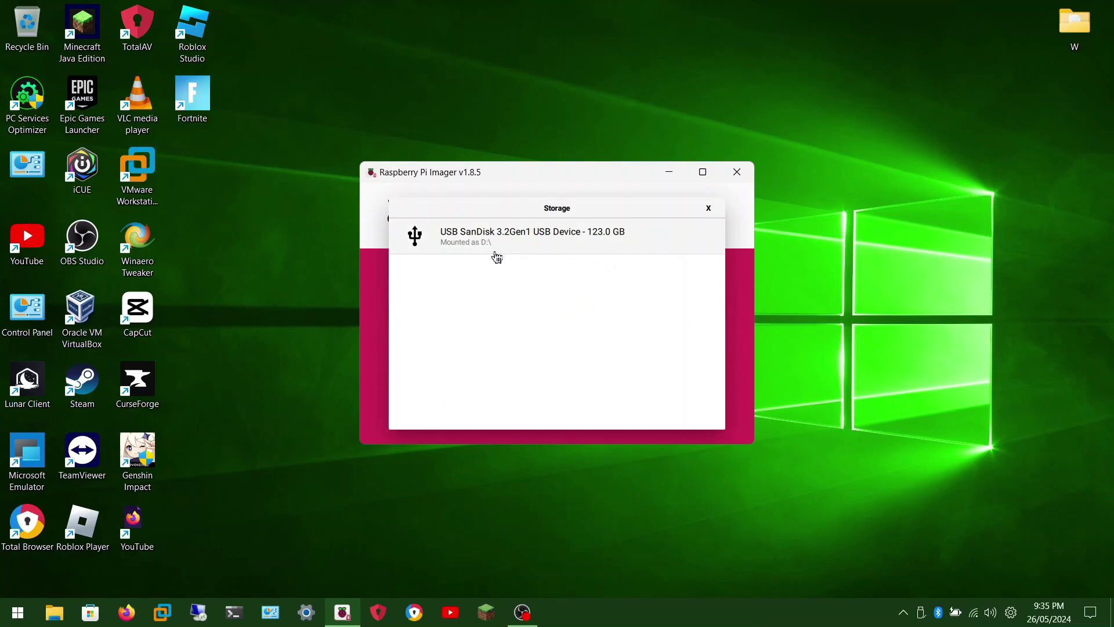
left_click(65, 620)
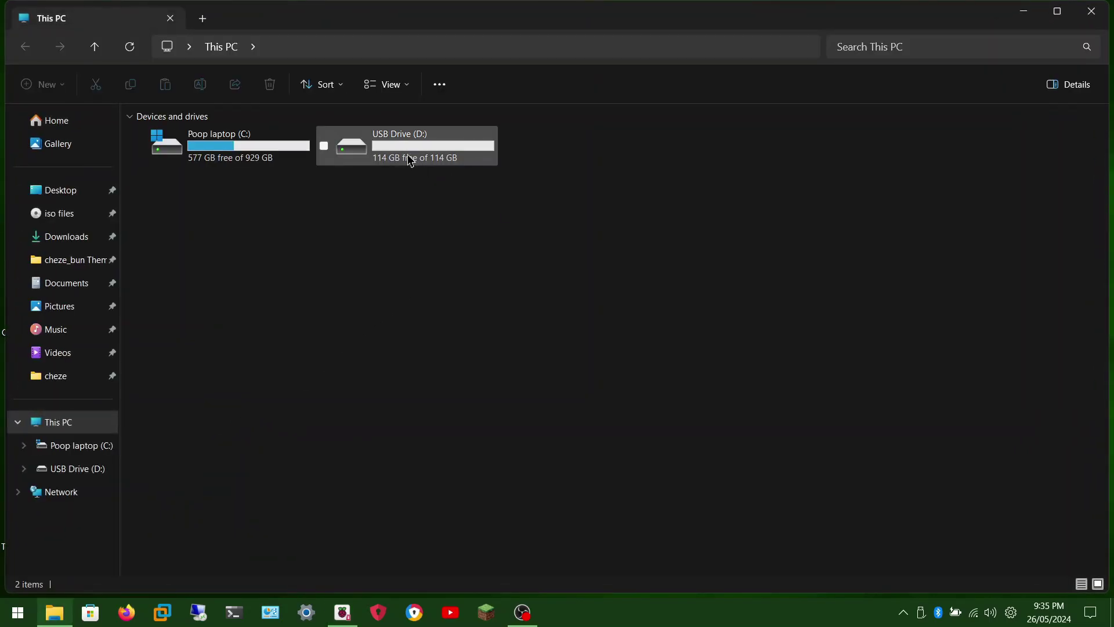
left_click(1094, 10)
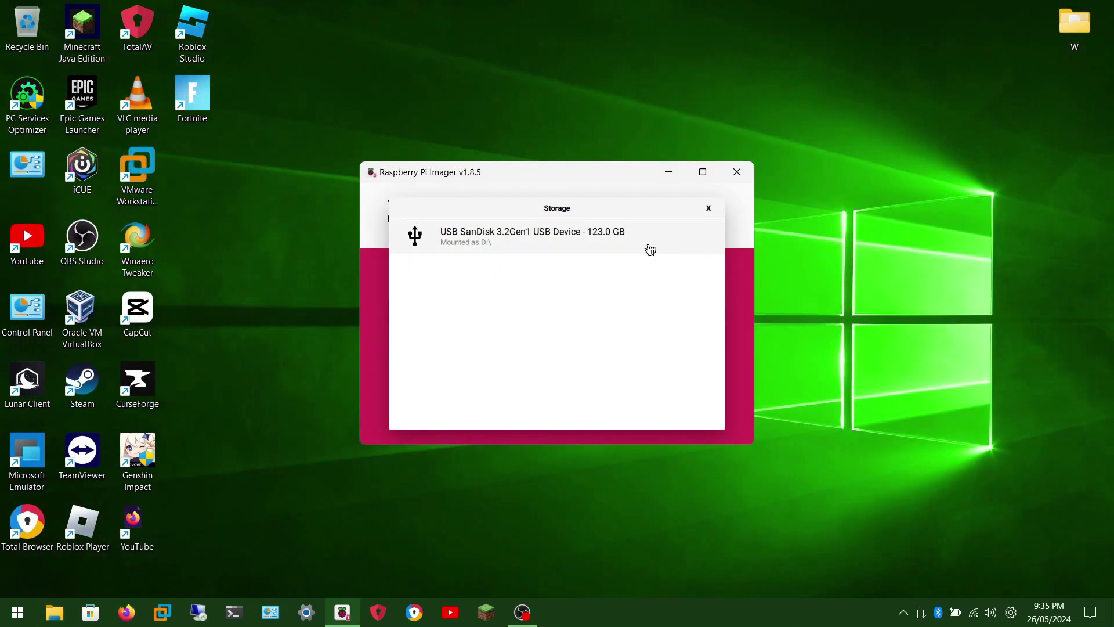
left_click(651, 250)
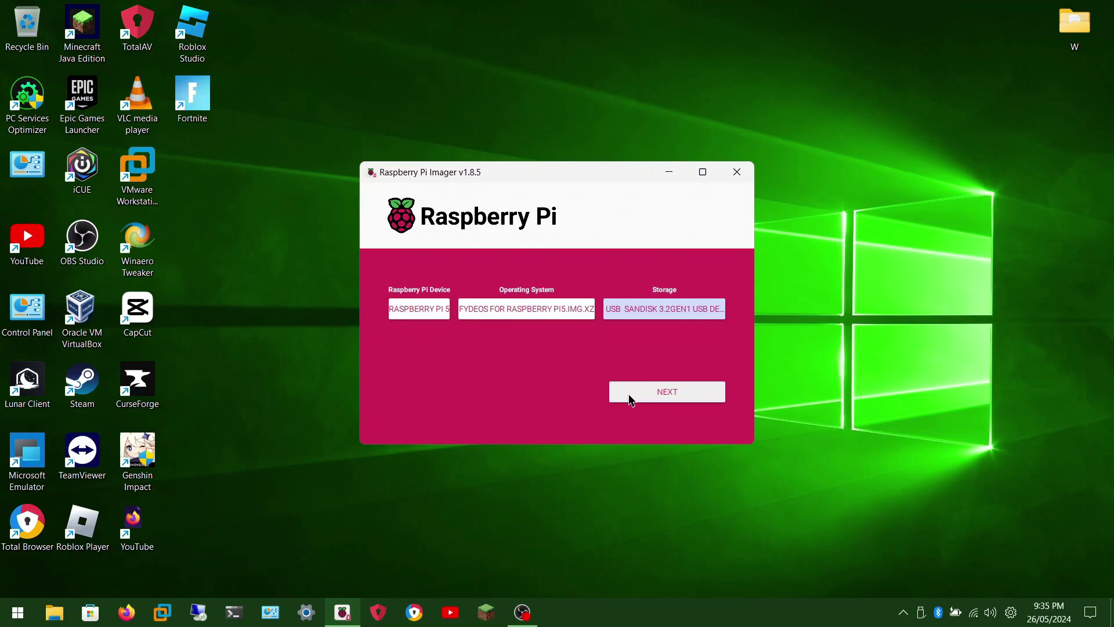
Write the FydeOS image to the SanDisk drive, answering the OS customisation prompt and approving the erasure of existing data
left_click(631, 400)
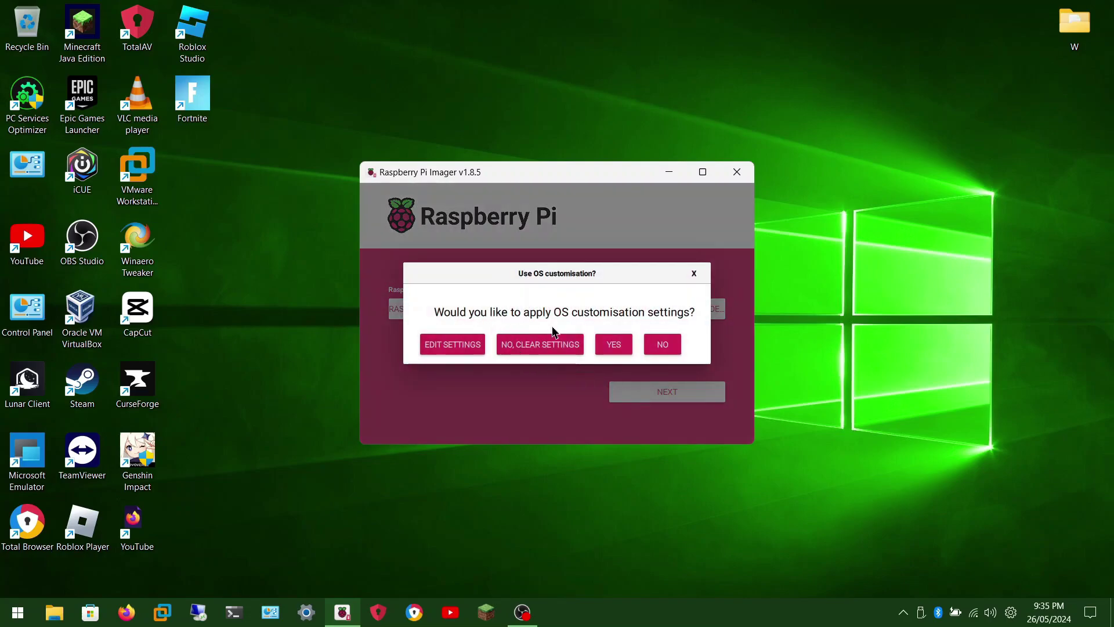
left_click(614, 344)
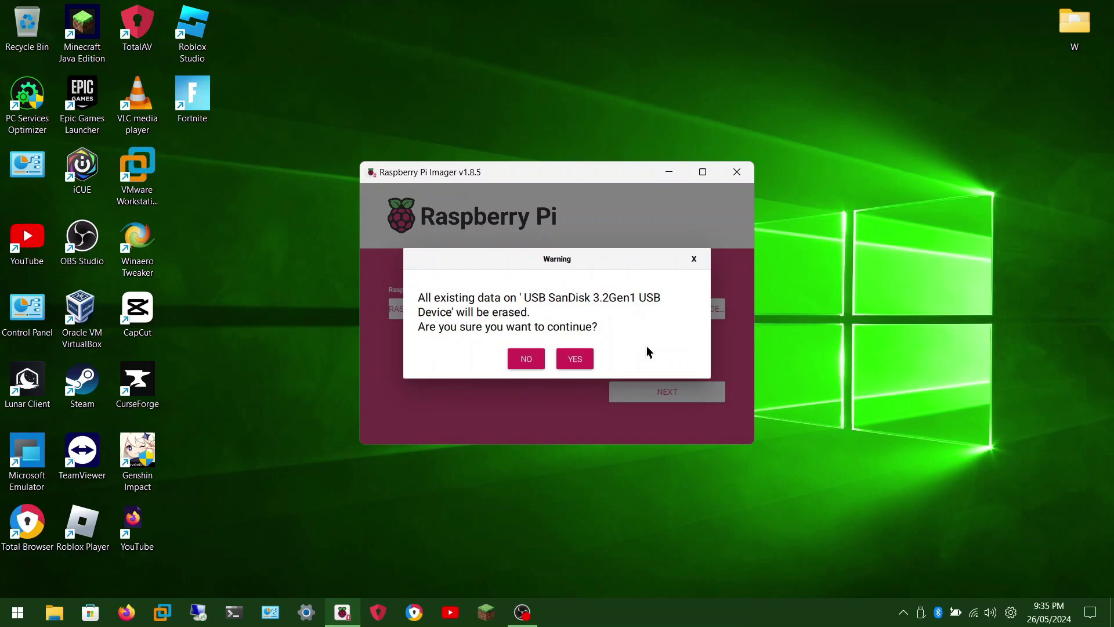
left_click(584, 361)
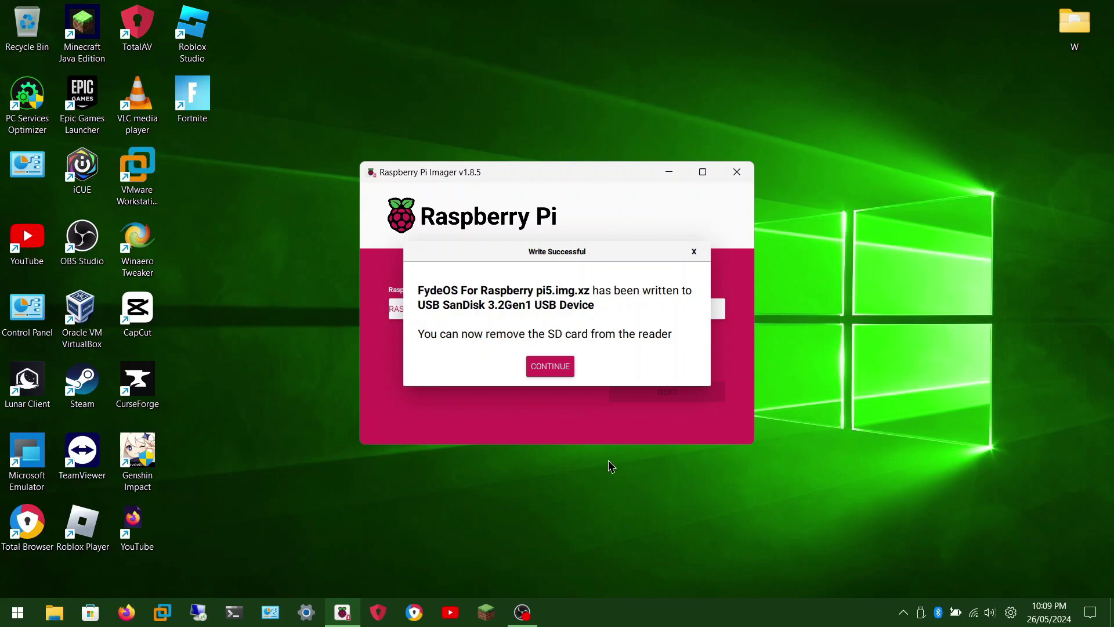
Dismiss the write completion message, then look at the hardware removal options for the USB drive and close them
left_click(550, 367)
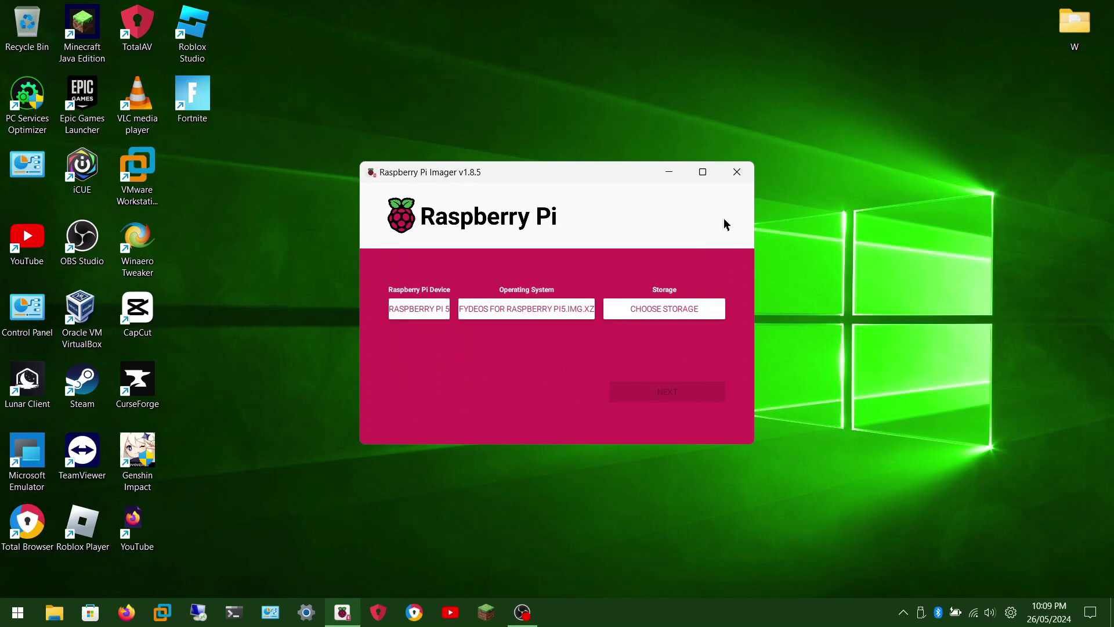
left_click(922, 612)
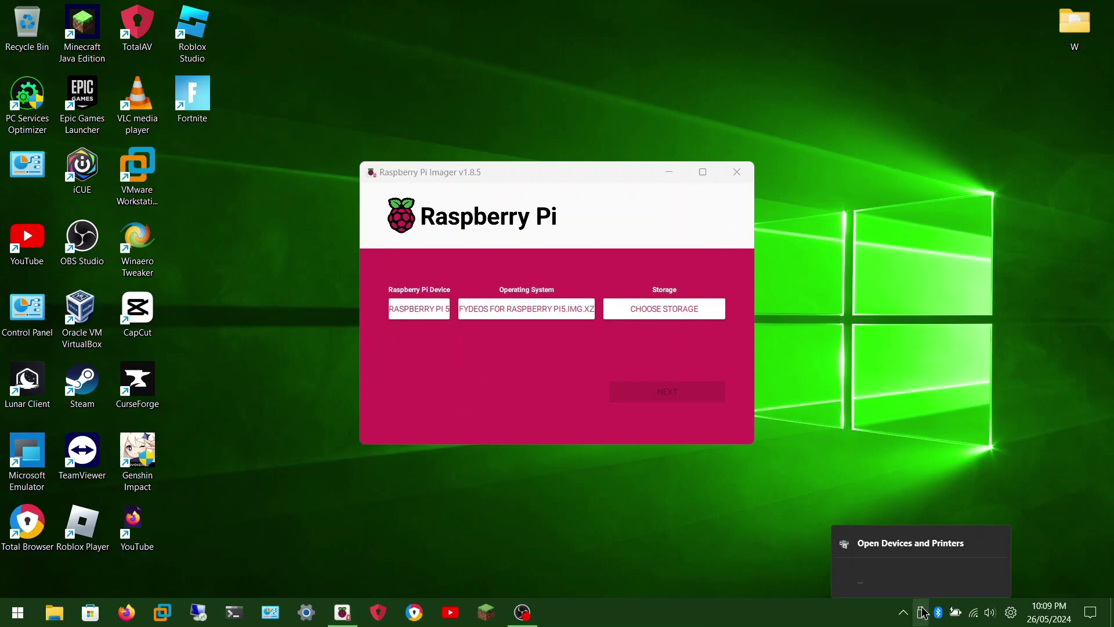
left_click(1090, 505)
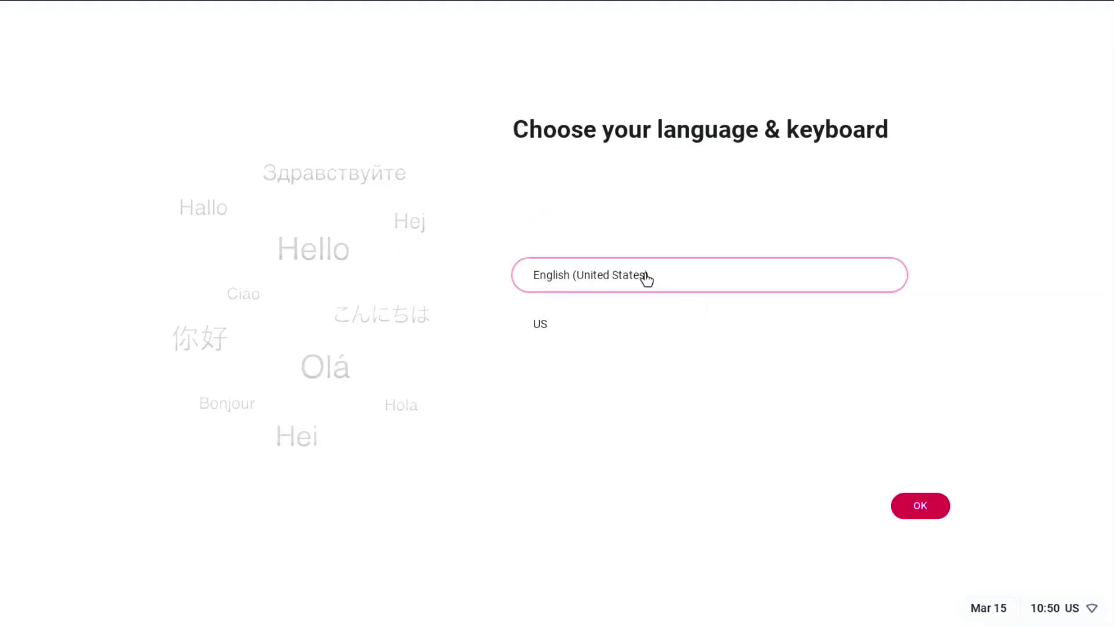
Choose English (United States) as the FydeOS setup language and US international (PC) as the keyboard layout
left_click(639, 275)
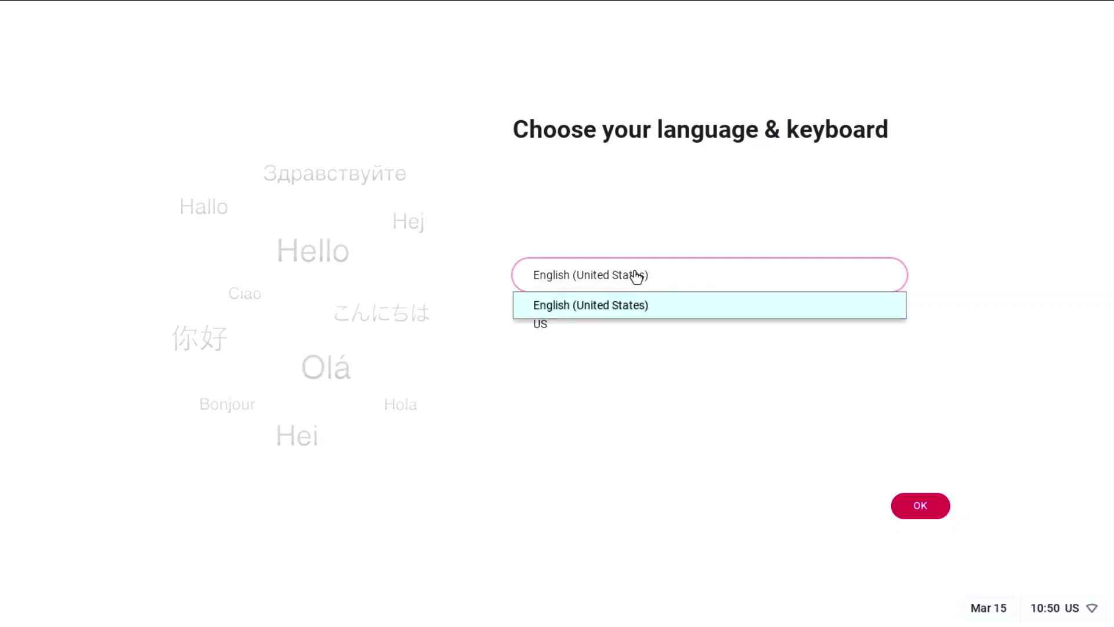
left_click(627, 303)
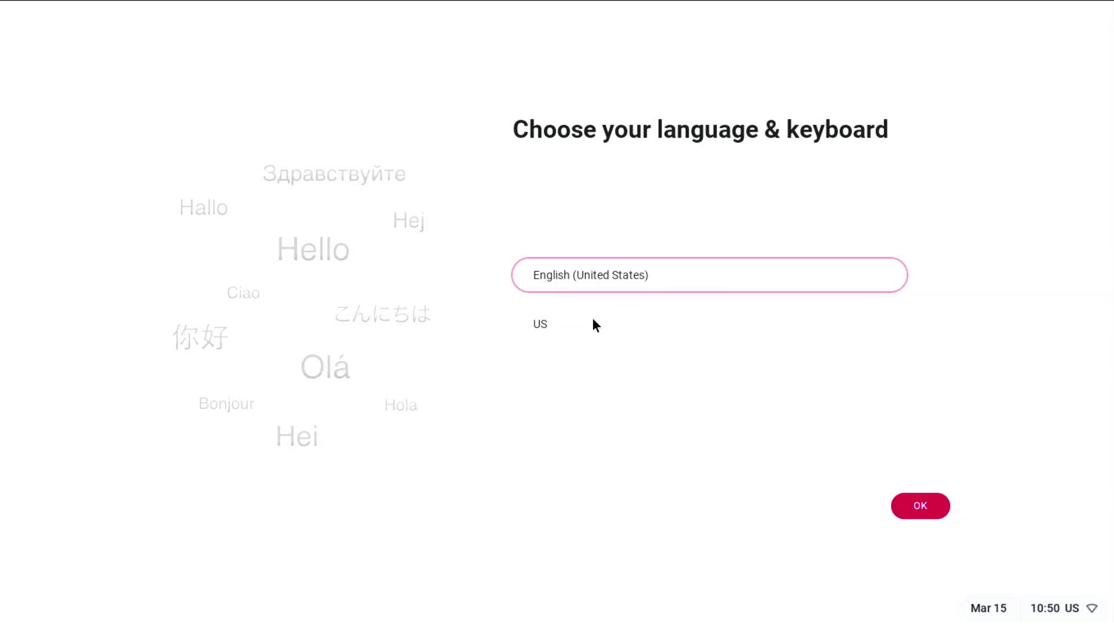
left_click(541, 328)
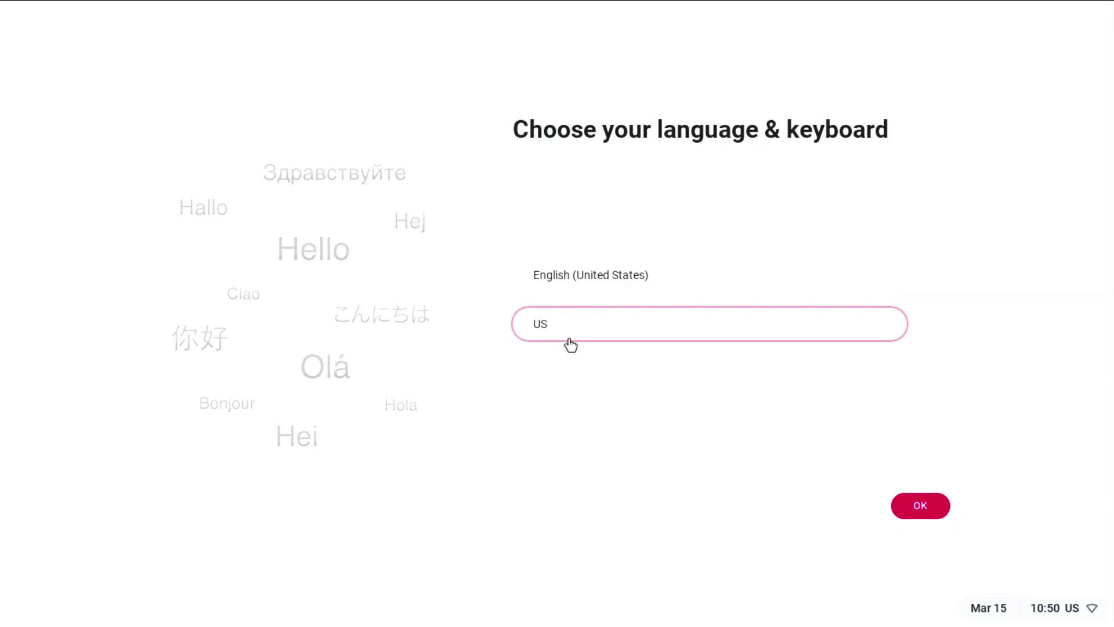
left_click(592, 334)
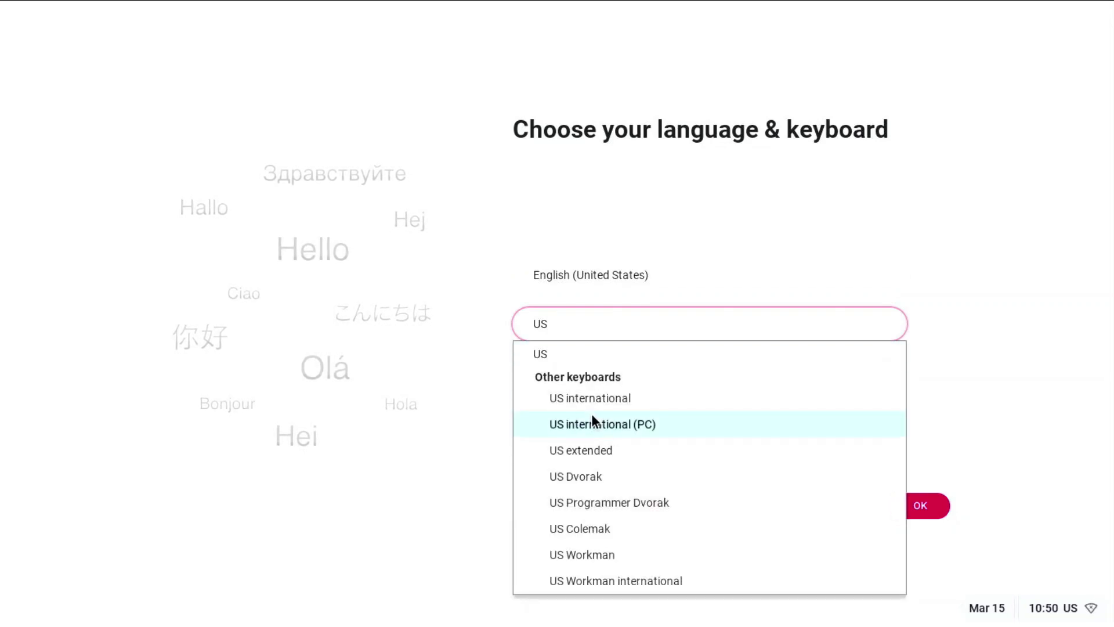
left_click(848, 432)
left_click(709, 326)
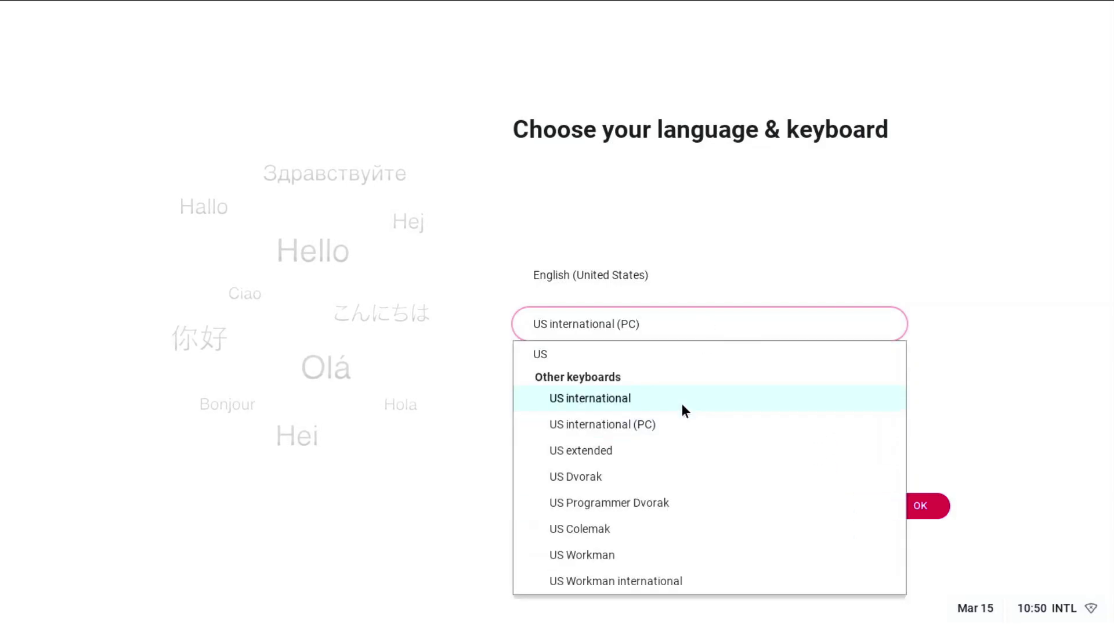
Set the FydeOS language to English (United Kingdom) and the keyboard to UK, and apply both
left_click(646, 272)
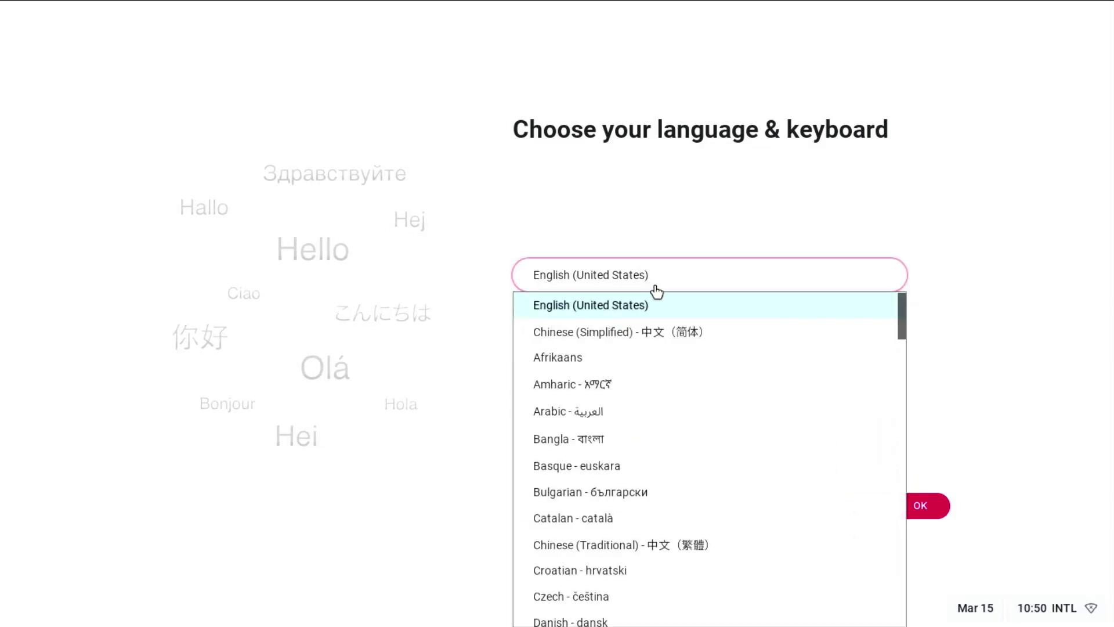
scroll(656, 323, "down", 5)
scroll(656, 321, "down", 3)
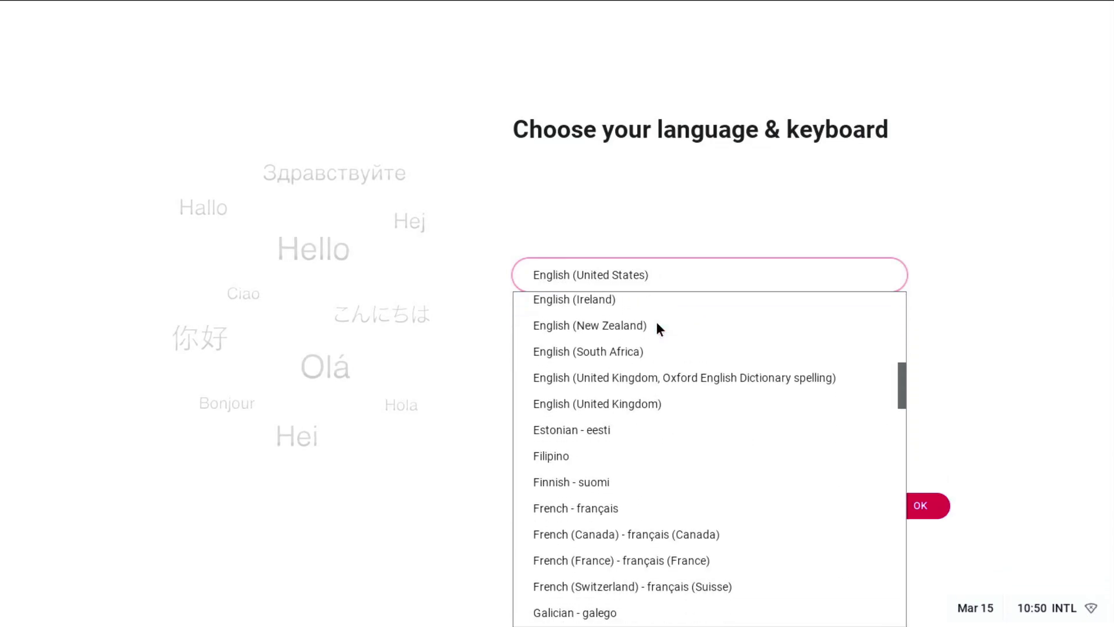
left_click(819, 405)
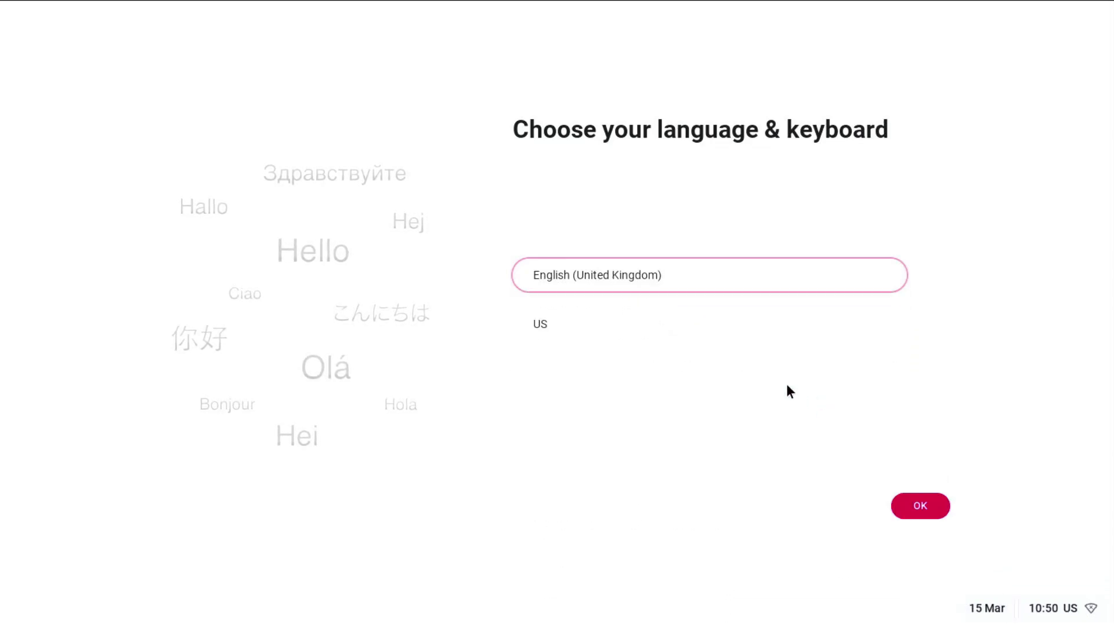
left_click(663, 335)
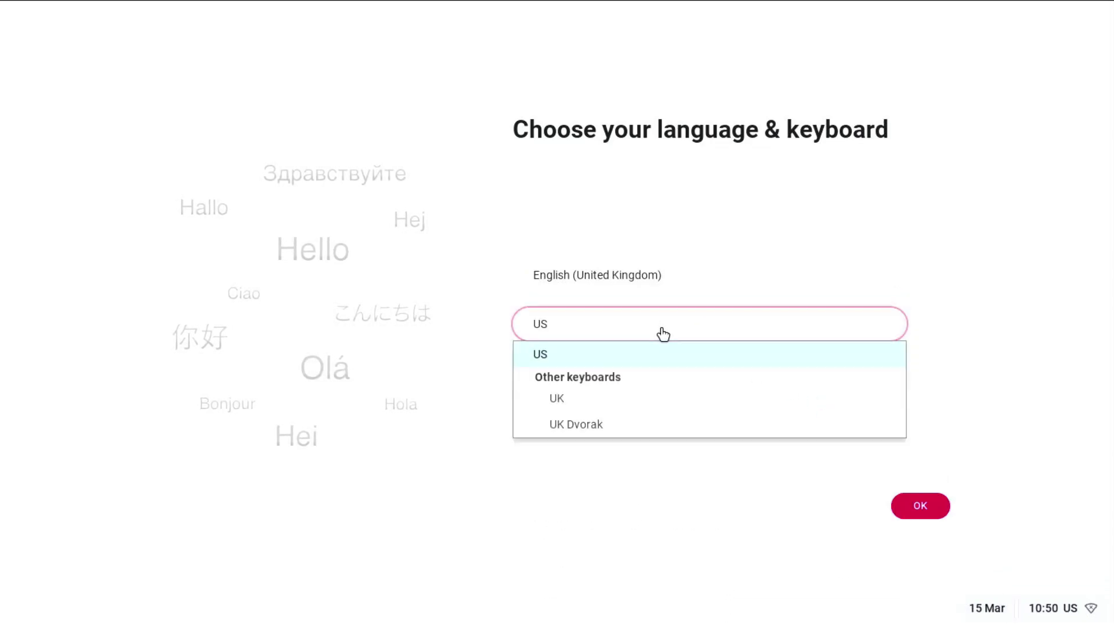
left_click(601, 399)
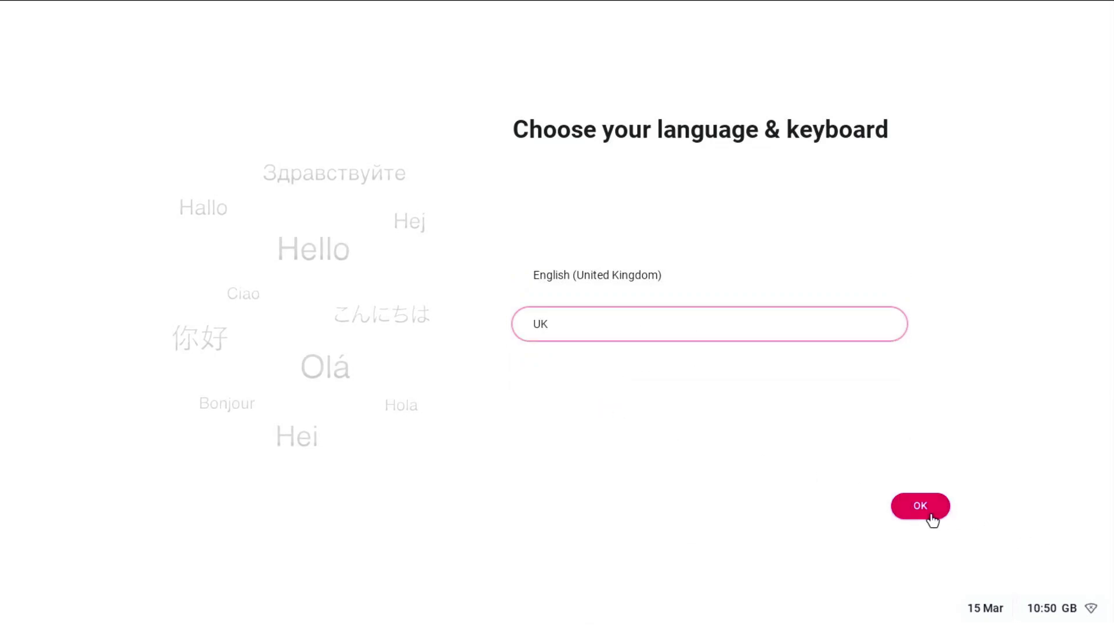
left_click(928, 512)
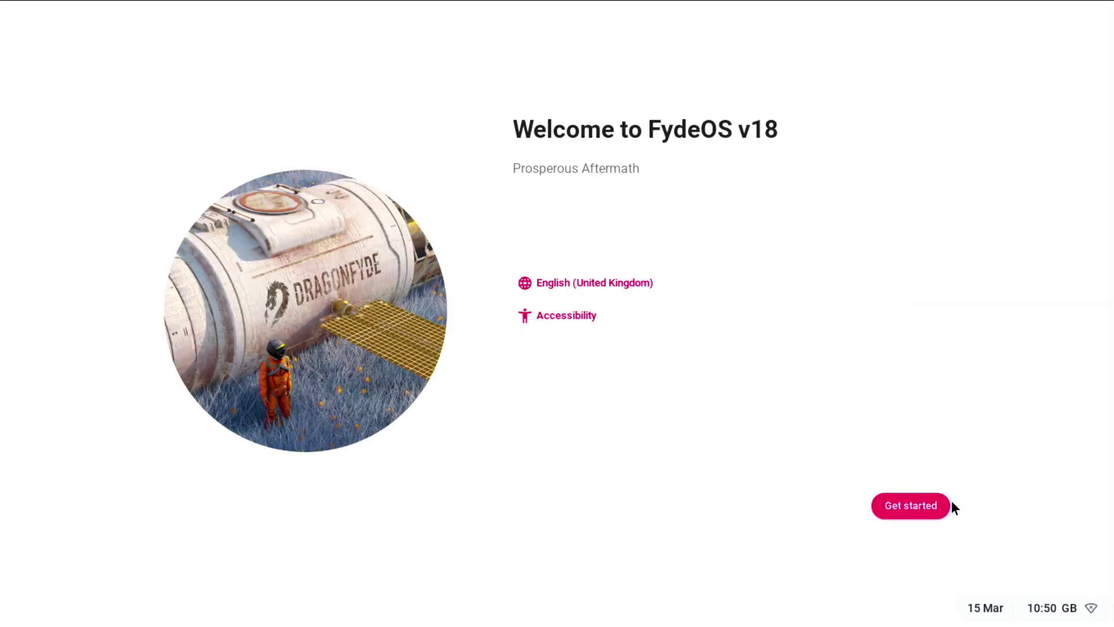
Start the FydeOS setup, continue past the network connection, and accept the Terms of Service
left_click(894, 518)
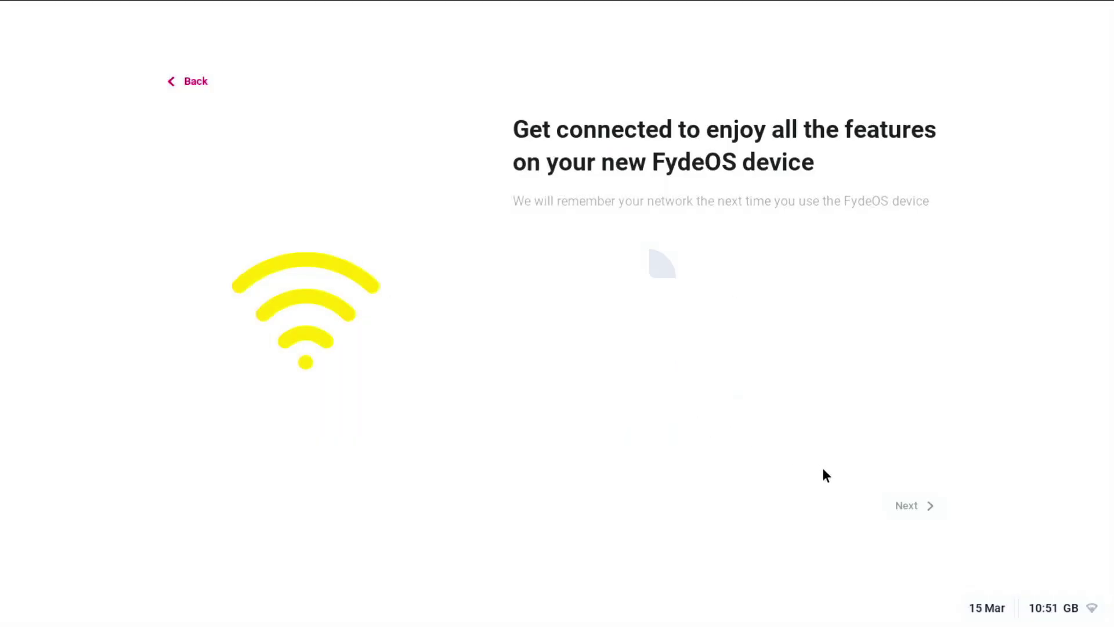
left_click(905, 505)
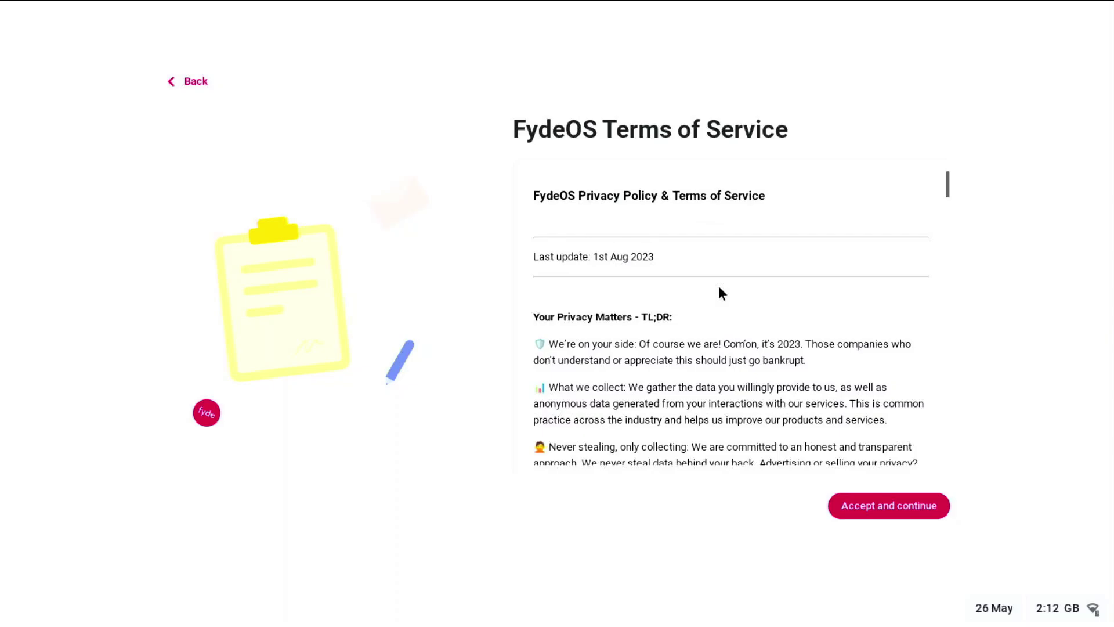
left_click(904, 512)
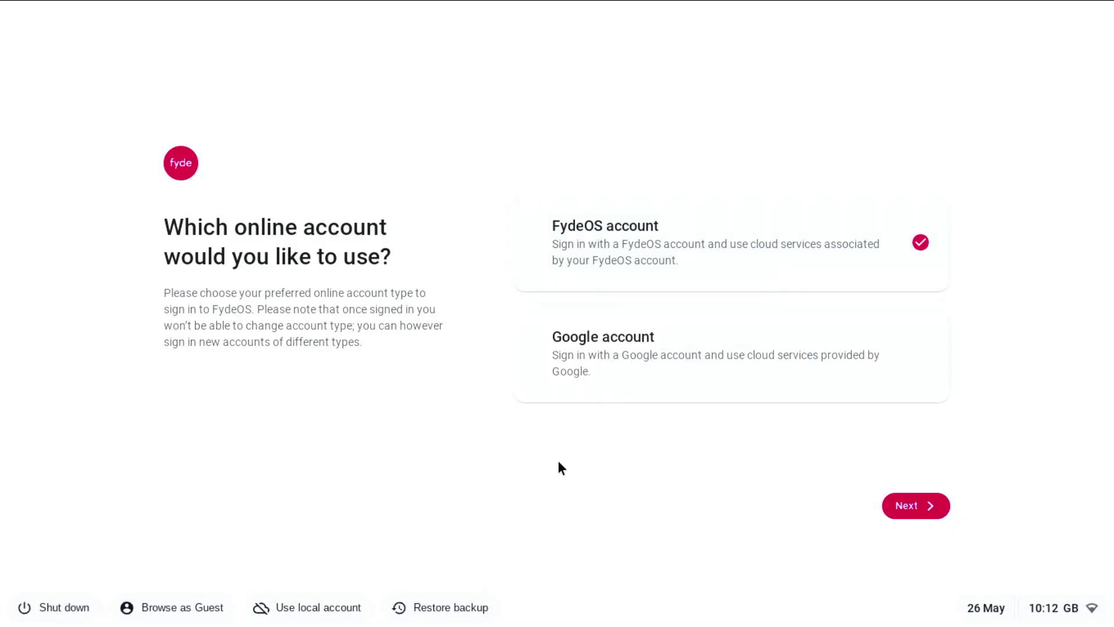
Switch to a local FydeOS account instead of an online one and enter the username cheze_bun
left_click(325, 616)
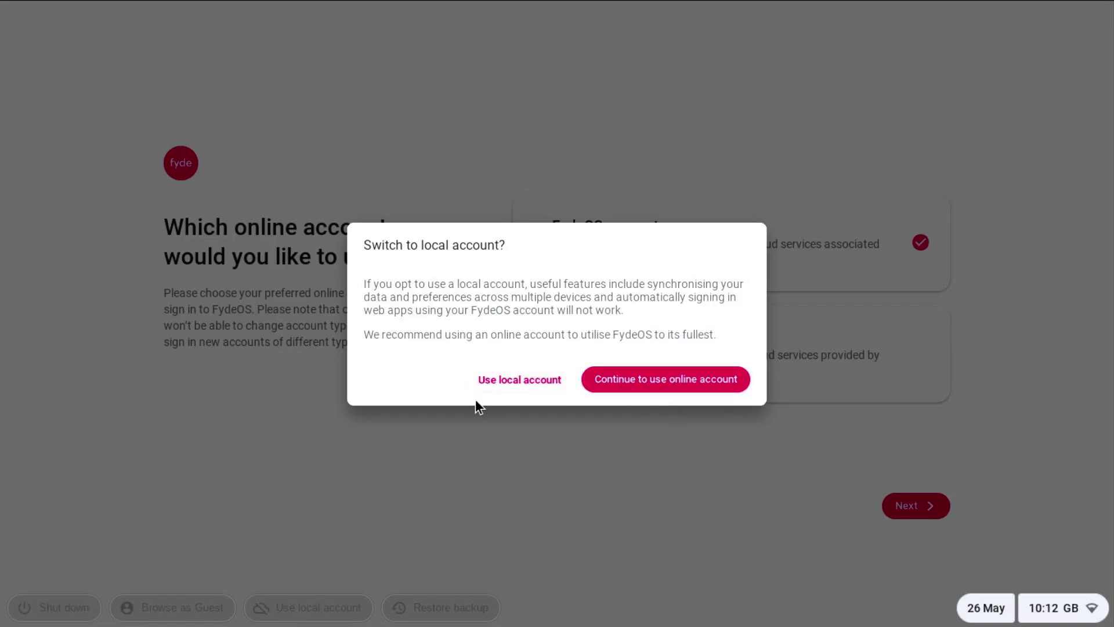
left_click(482, 383)
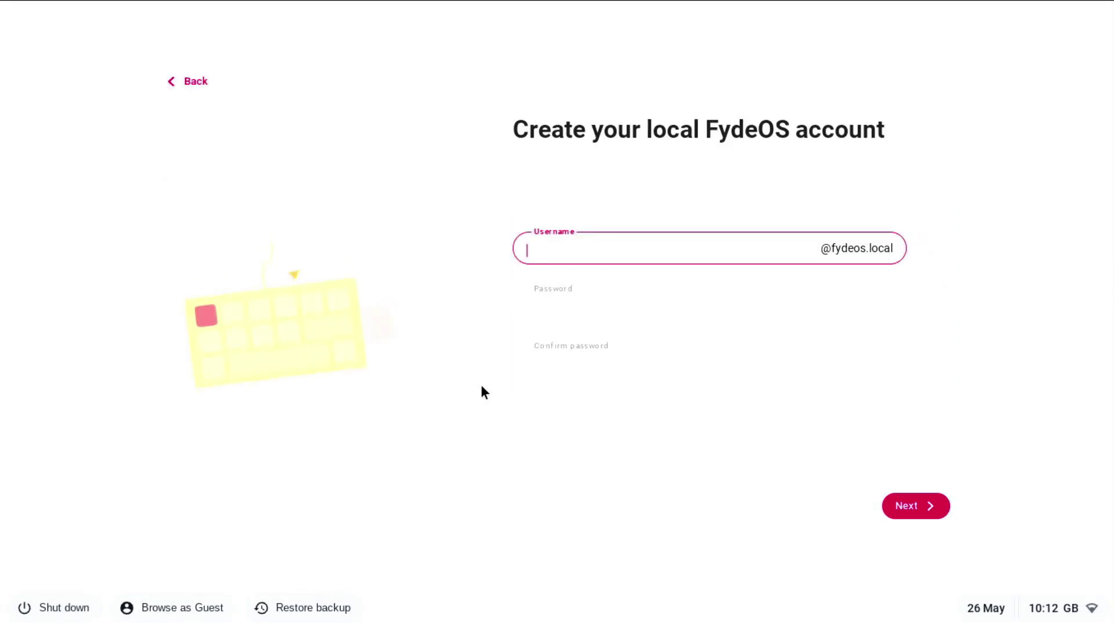
type("cheze-")
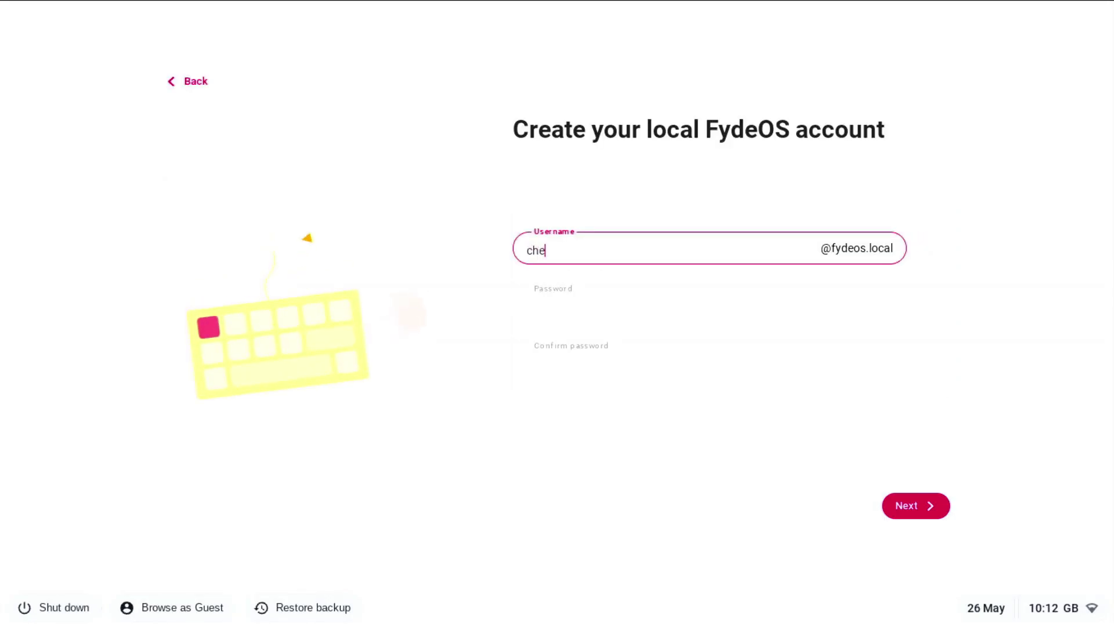
key("BackSpace")
type("_v")
key("BackSpace")
type("bun")
Enter and confirm the local account's password, and submit the account details
left_click(583, 317)
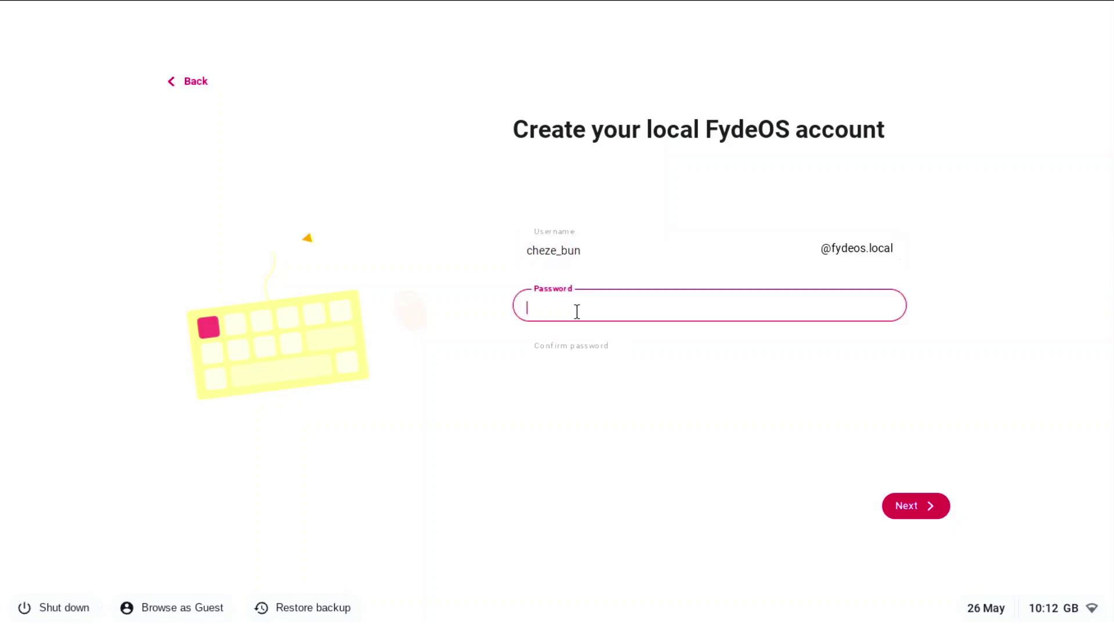
type("•••••••")
key("BackSpace")
key("BackSpace")
key("BackSpace")
key("BackSpace")
key("BackSpace")
key("BackSpace")
key("BackSpace")
type("••••••")
left_click(562, 358)
type("••")
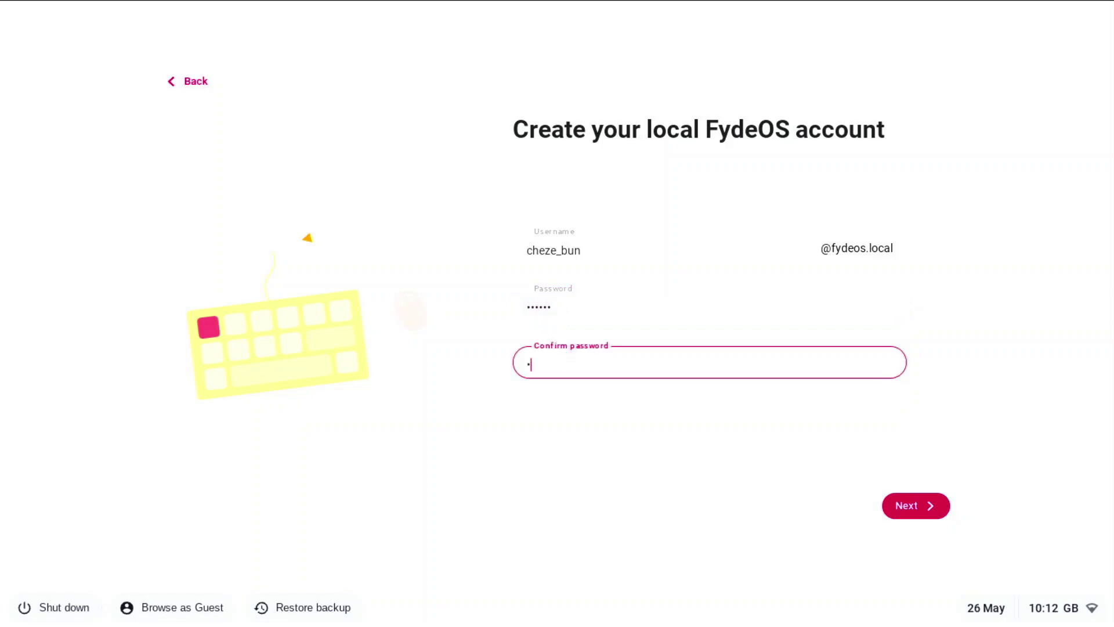
type("••••")
left_click(934, 506)
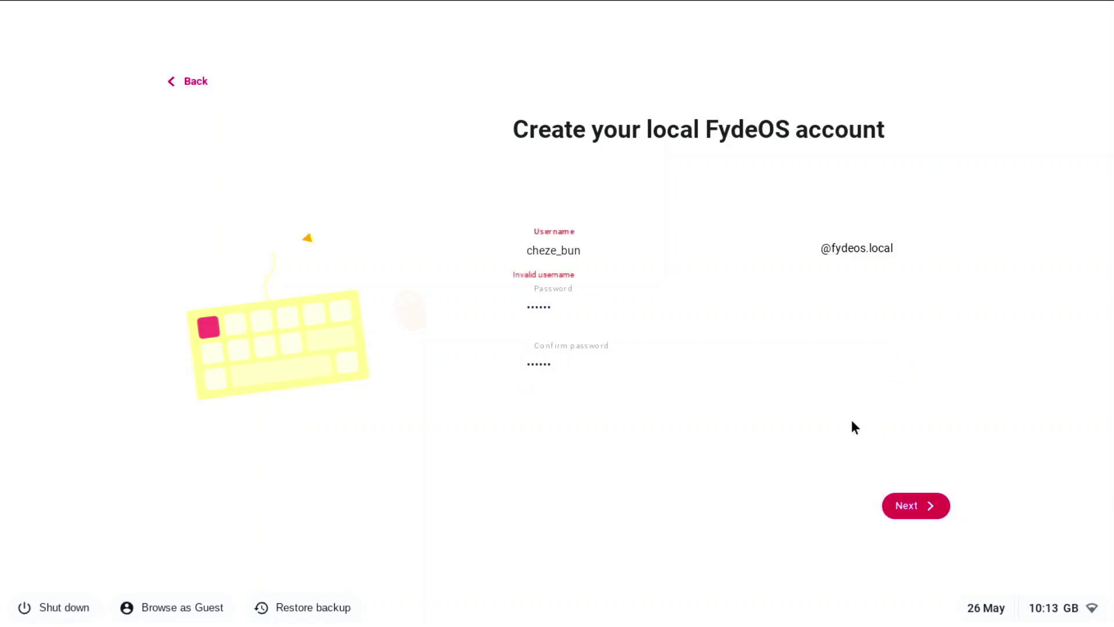
Change the local account's username to cheze-bun and submit the account details again
left_click(563, 255)
key("BackSpace")
type("-")
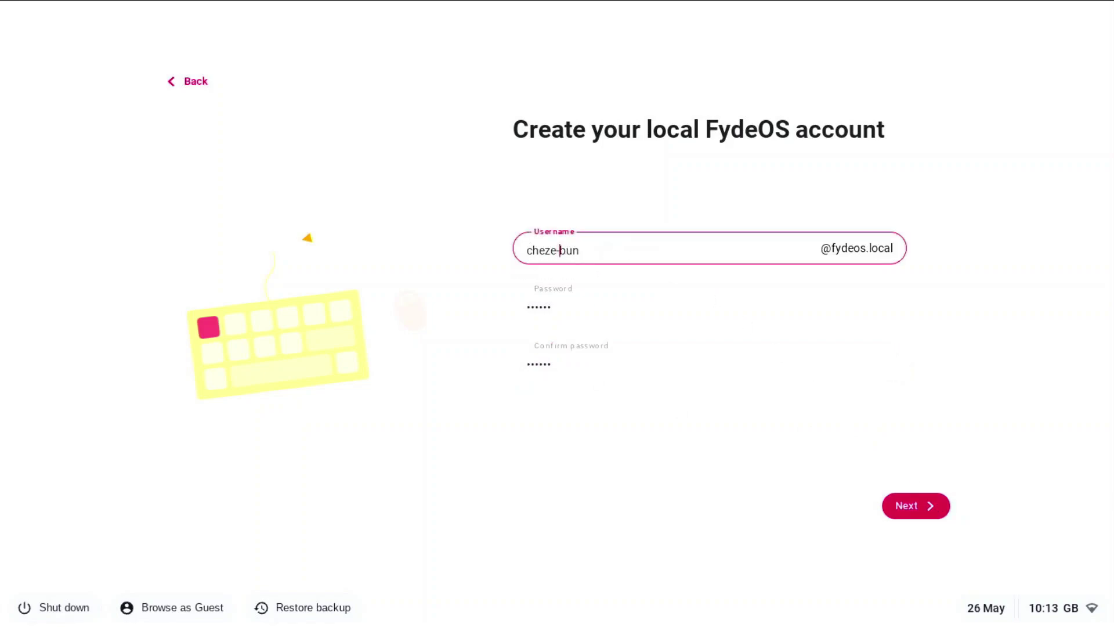
left_click(937, 507)
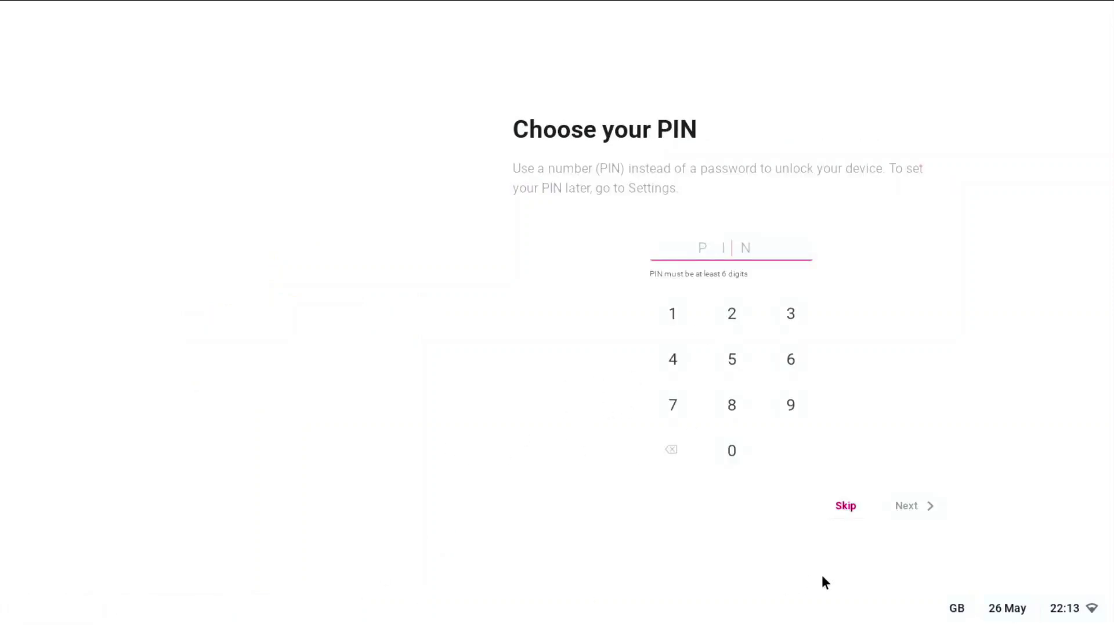
Skip the PIN setup and set the display and text size to 110%
left_click(847, 509)
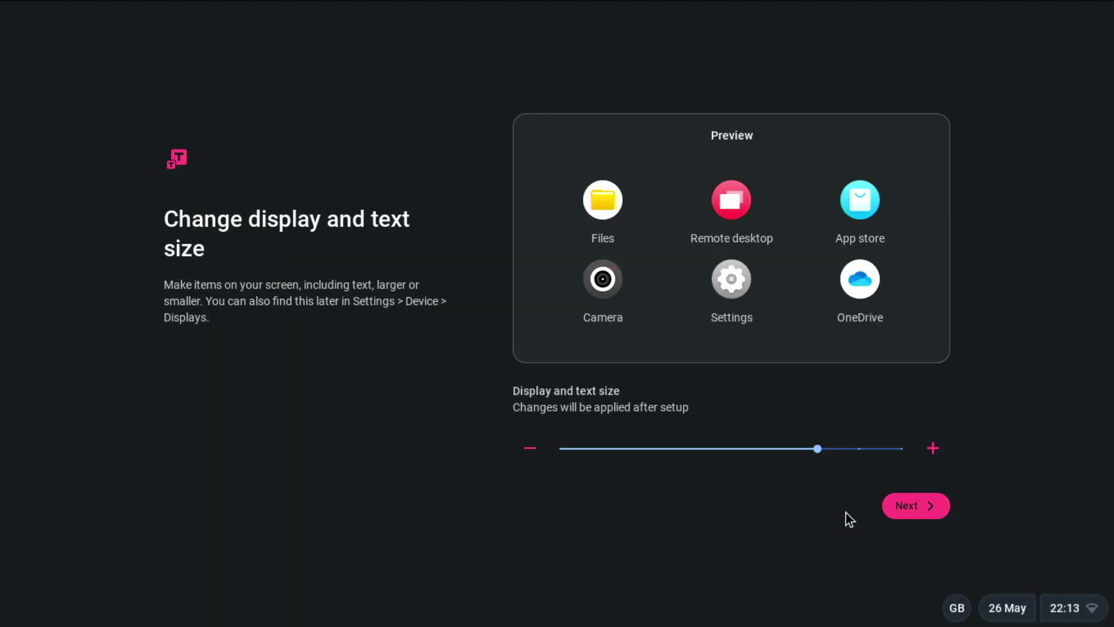
left_click(859, 451)
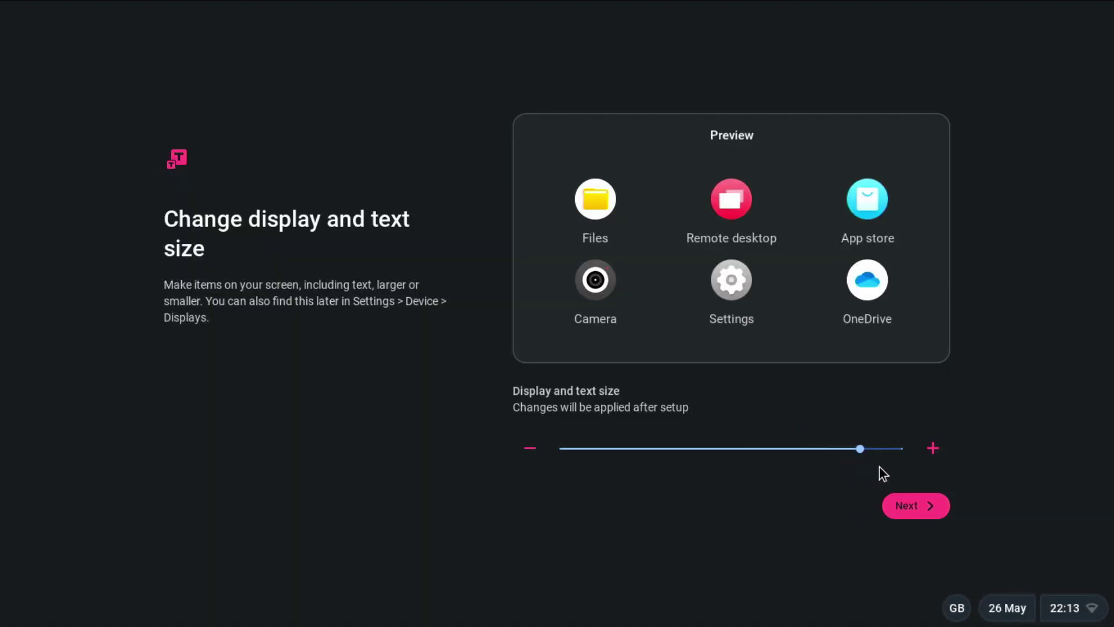
left_click(898, 449)
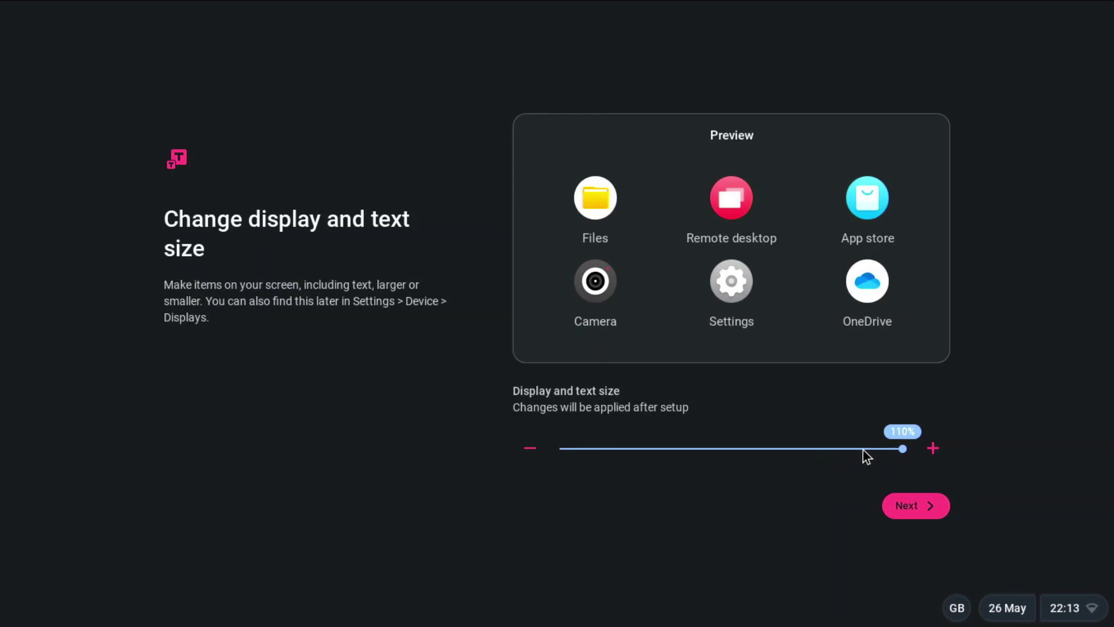
left_click(908, 506)
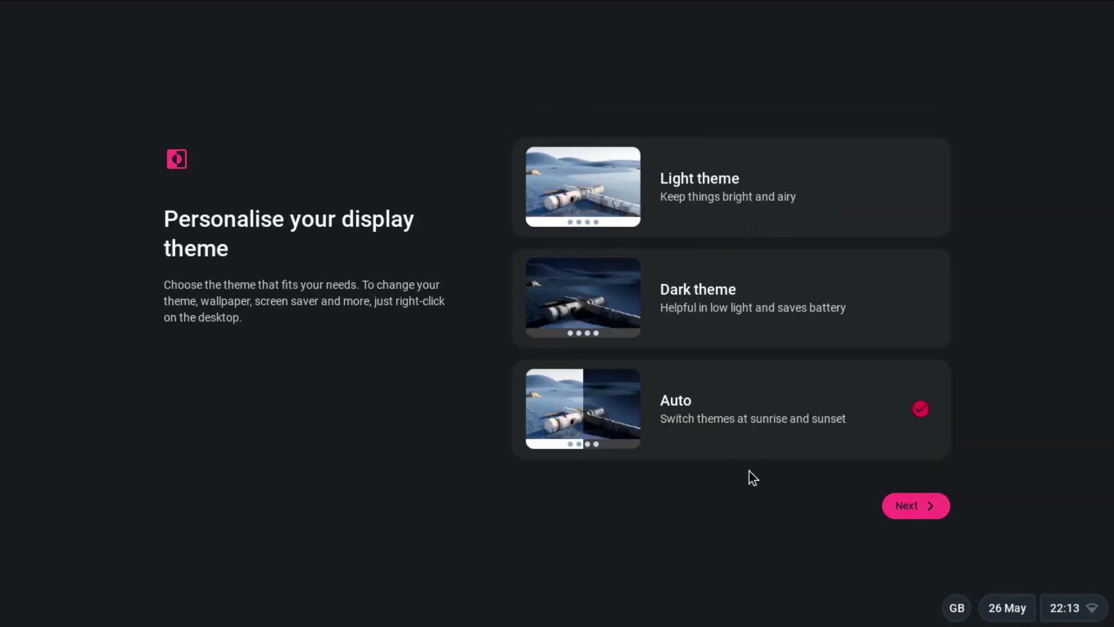
Choose the dark theme, opt out of the FydeOS user experience improvement plan, and finish the setup
left_click(743, 343)
left_click(901, 505)
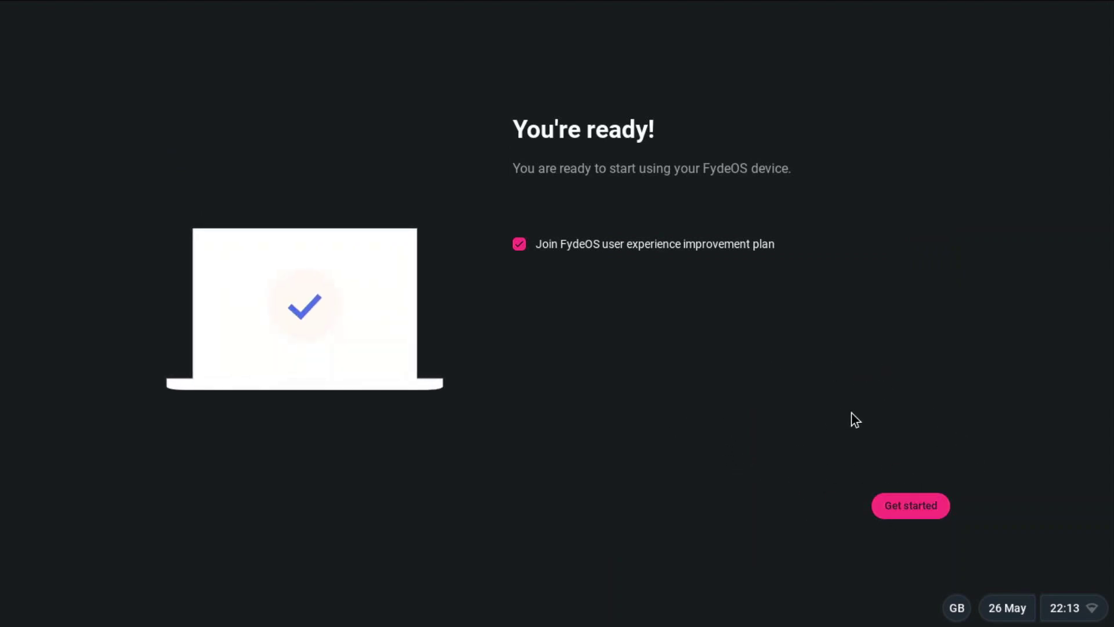
left_click(520, 244)
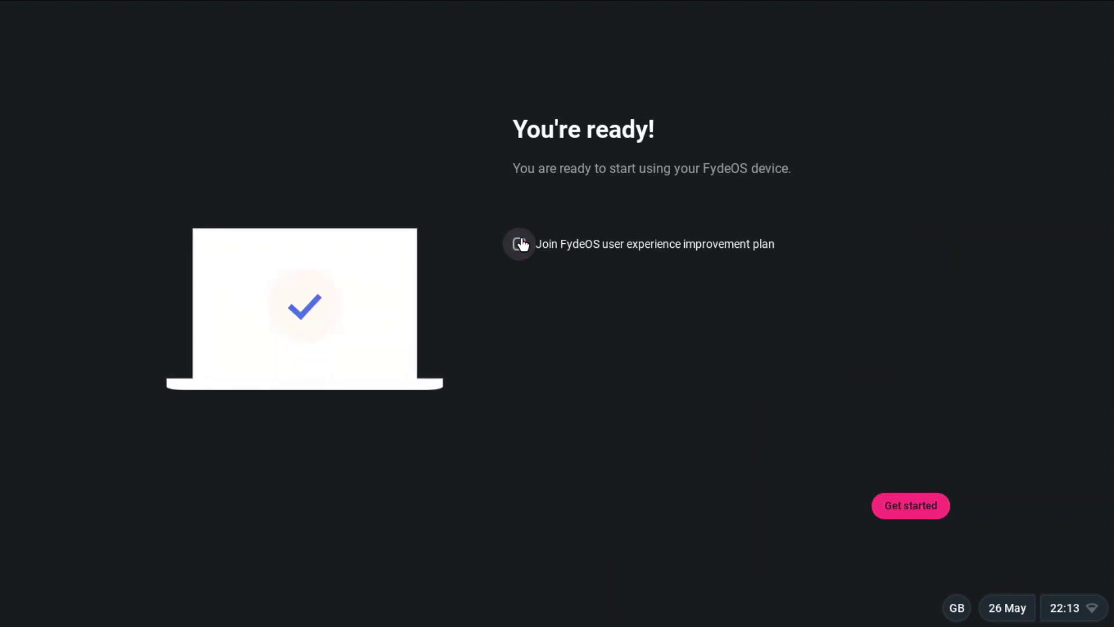
left_click(924, 517)
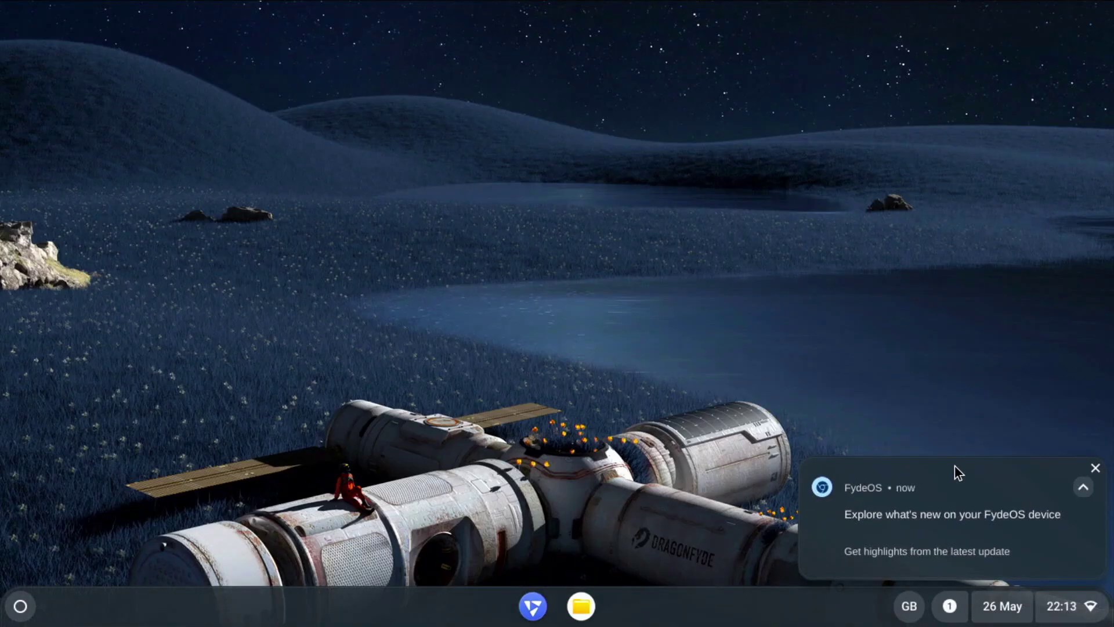
Open the FydeOS what's new page, allow all cookies, look through the release notes and known issues, and close the browser
left_click(851, 511)
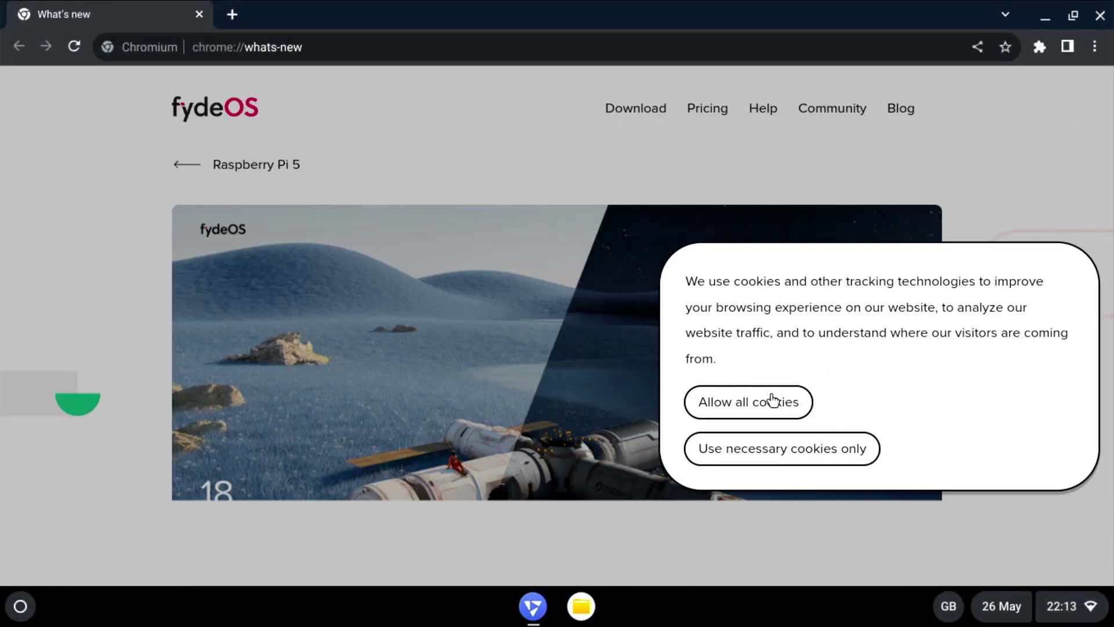
left_click(765, 406)
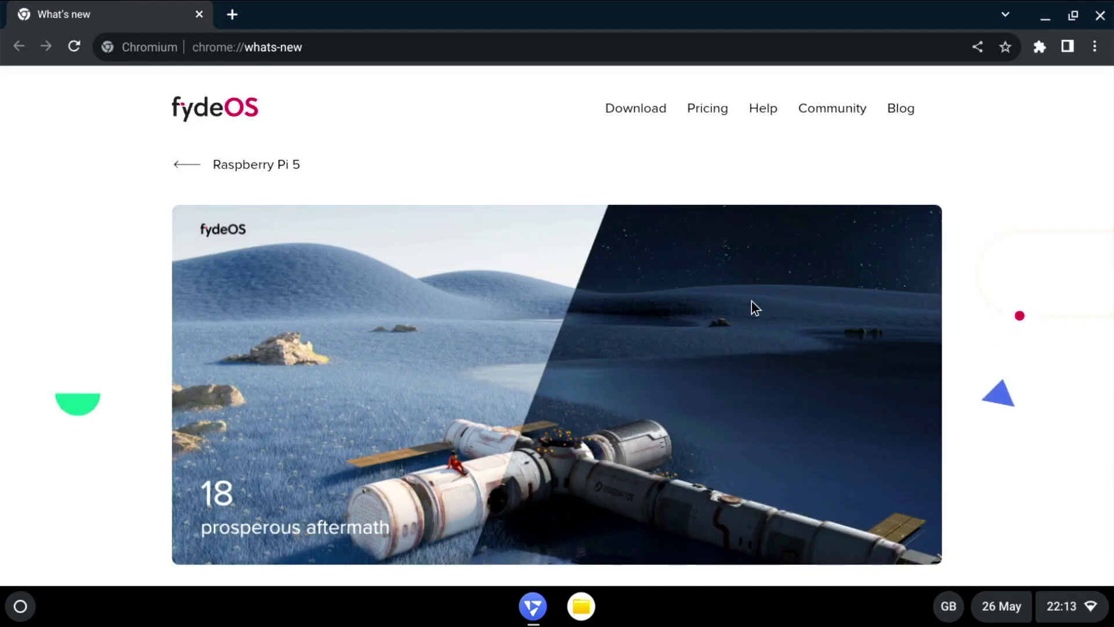
scroll(751, 302, "down", 2)
scroll(751, 302, "down", 10)
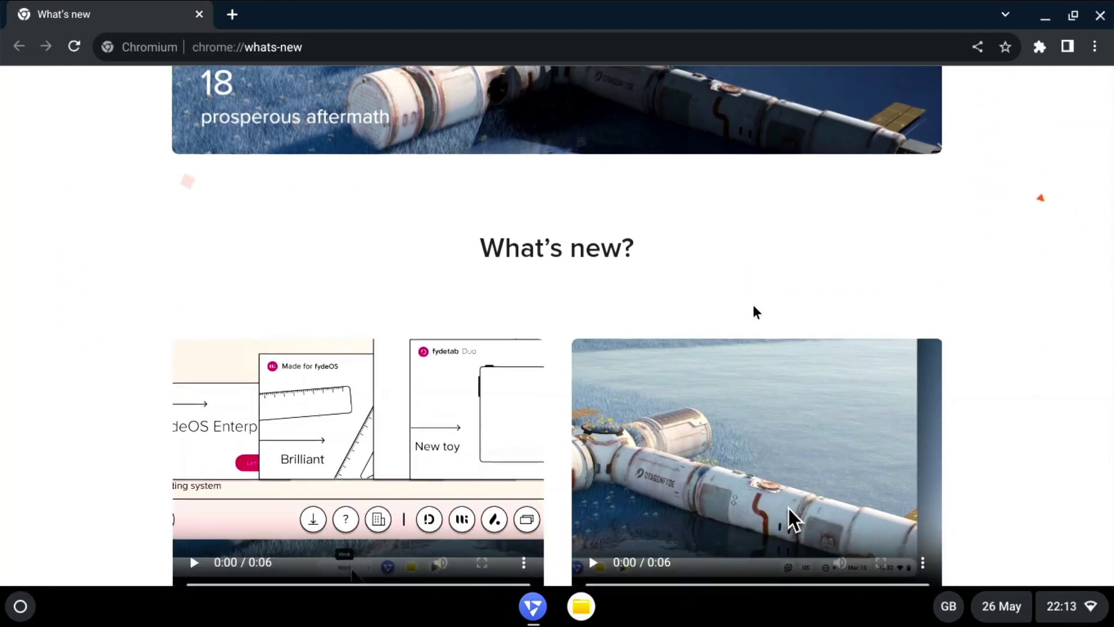
scroll(753, 304, "up", 10)
scroll(754, 304, "down", 10)
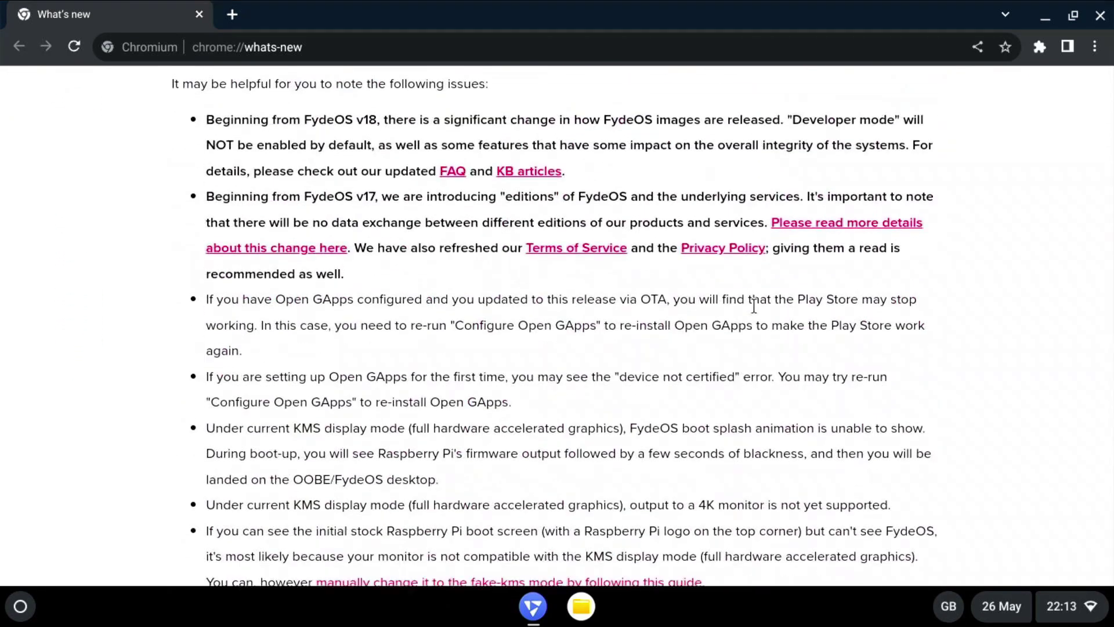
scroll(753, 304, "up", 15)
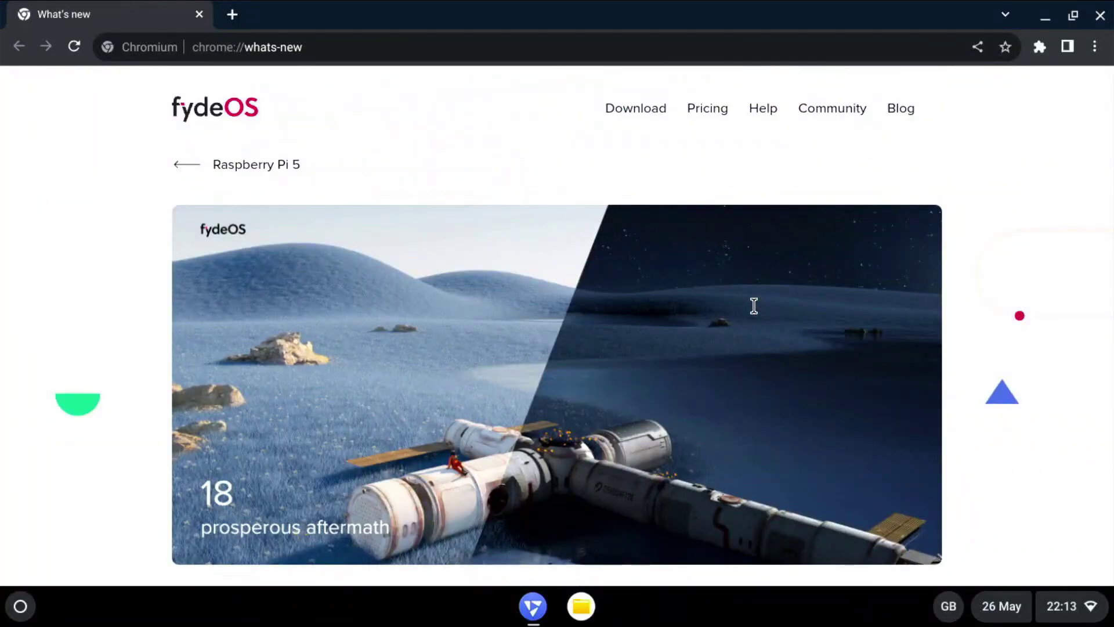
left_click(1098, 15)
Pin the Settings app to the shelf and open it from there
key("super")
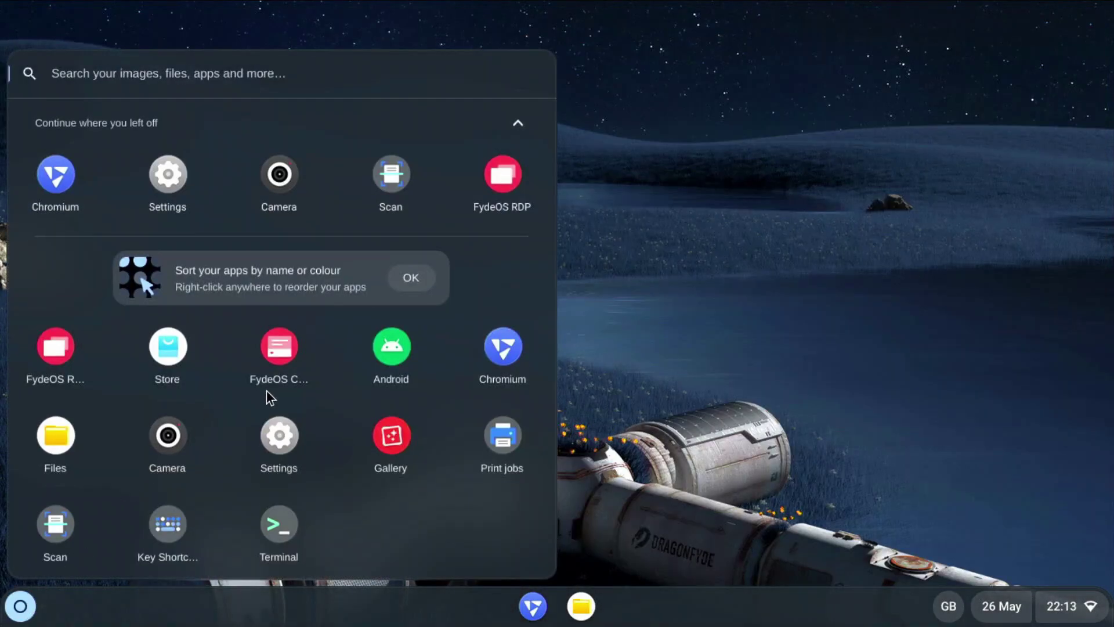
right_click(270, 427)
left_click(395, 428)
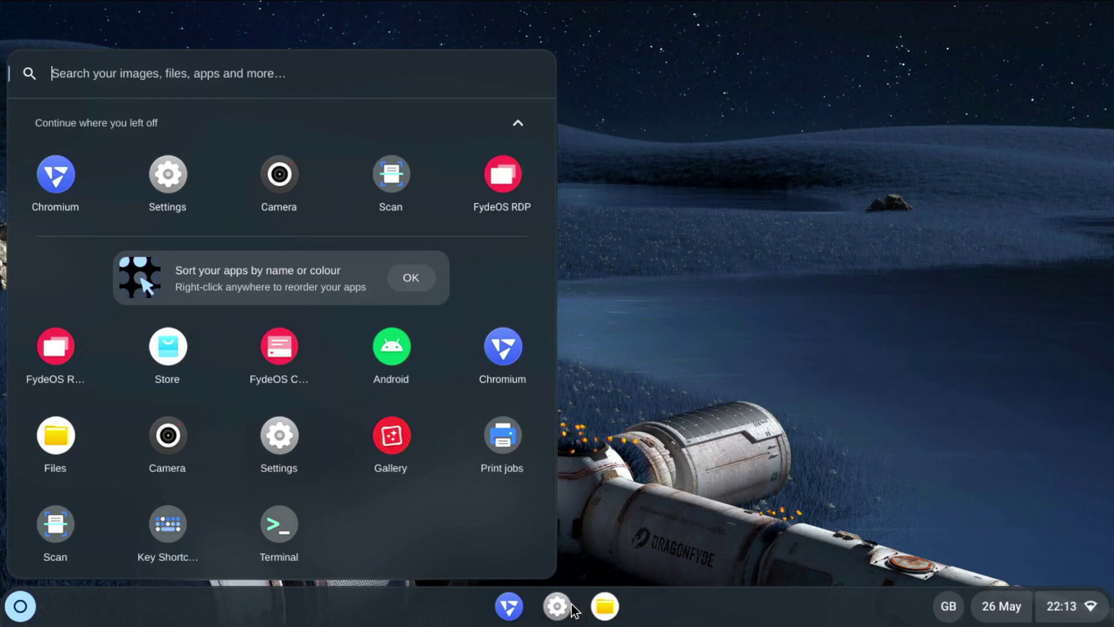
left_click(564, 609)
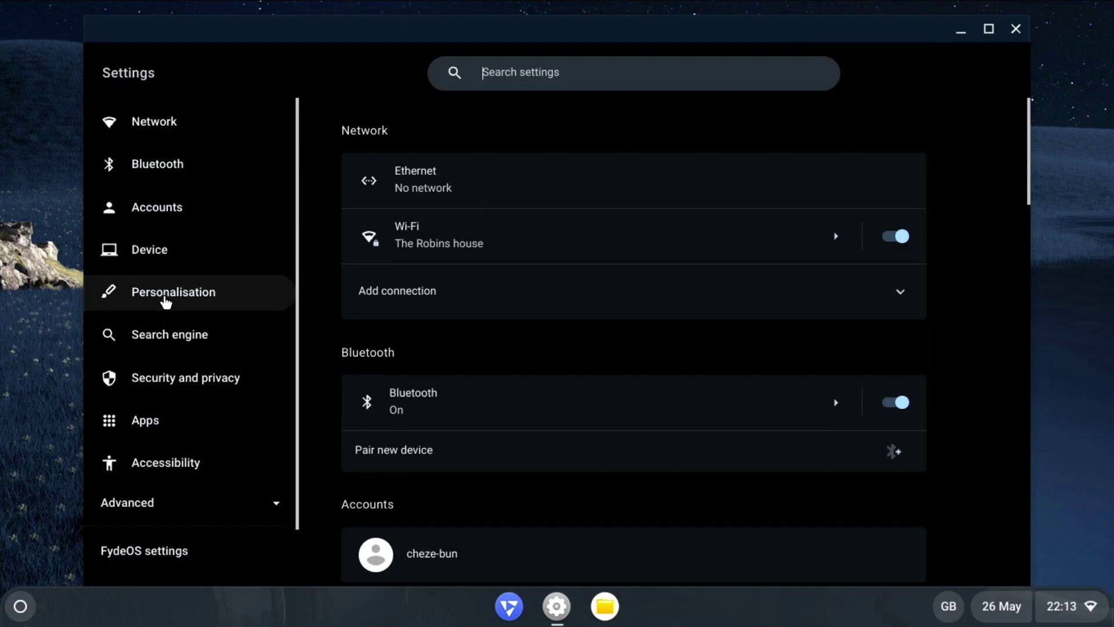
In the device's mouse settings, set the cursor speed to the fastest value and turn on controlled scrolling
left_click(165, 264)
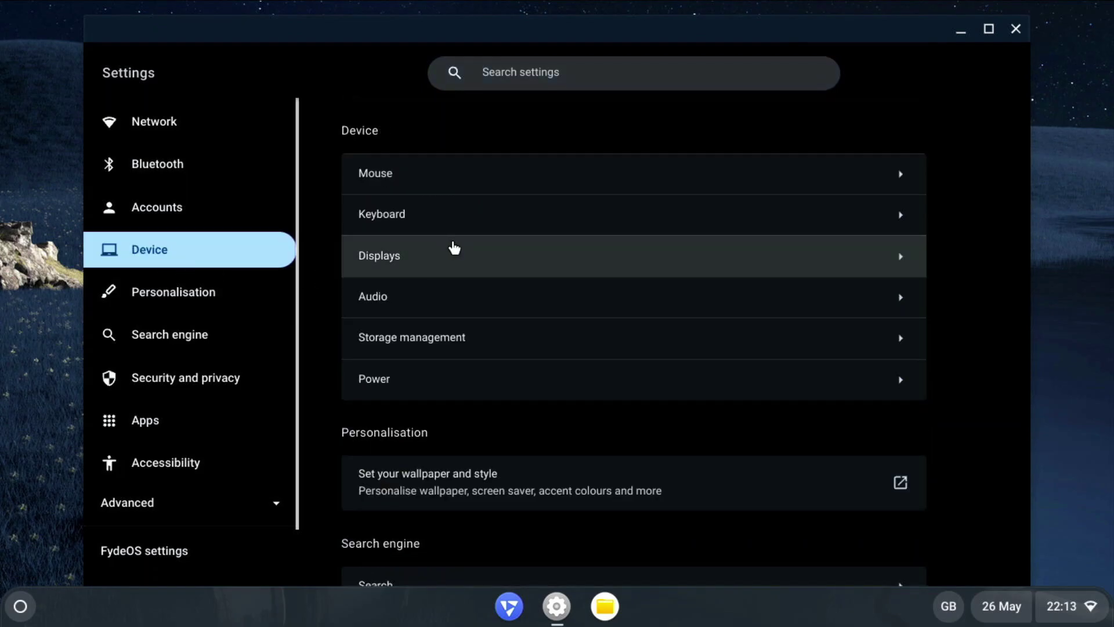
left_click(425, 187)
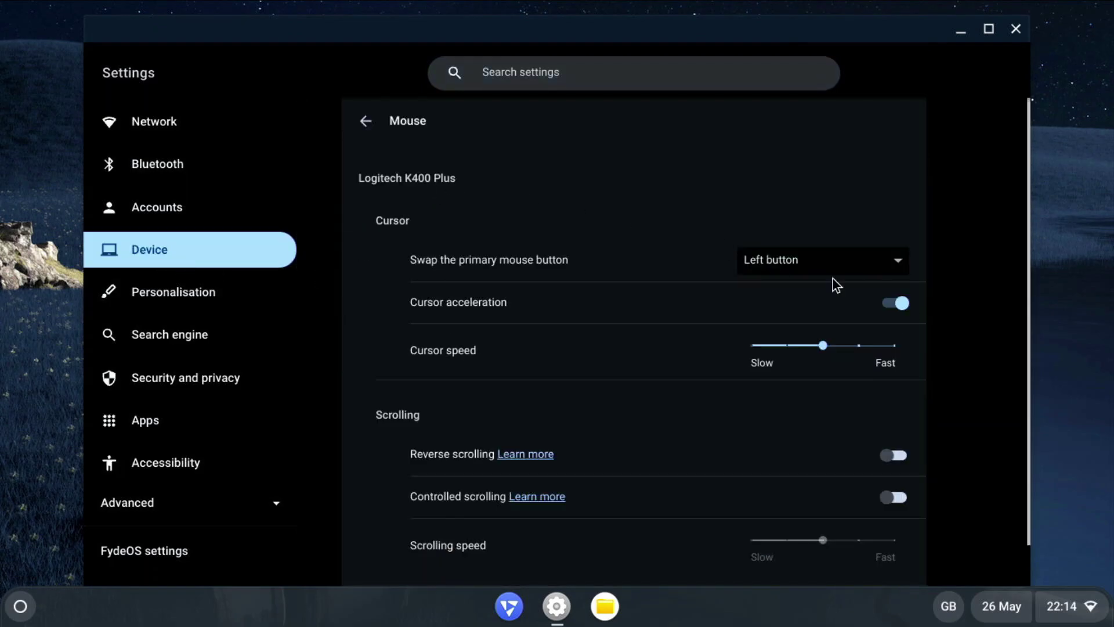
left_click(866, 345)
left_click(897, 502)
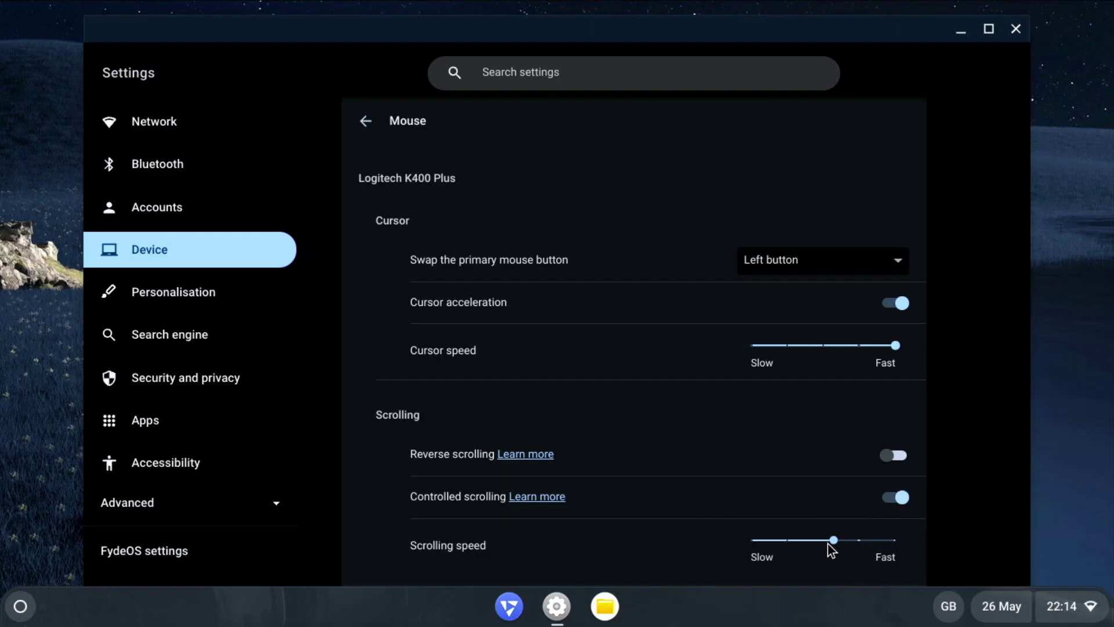
scroll(381, 298, "down", 1)
scroll(381, 298, "up", 1)
scroll(382, 298, "down", 1)
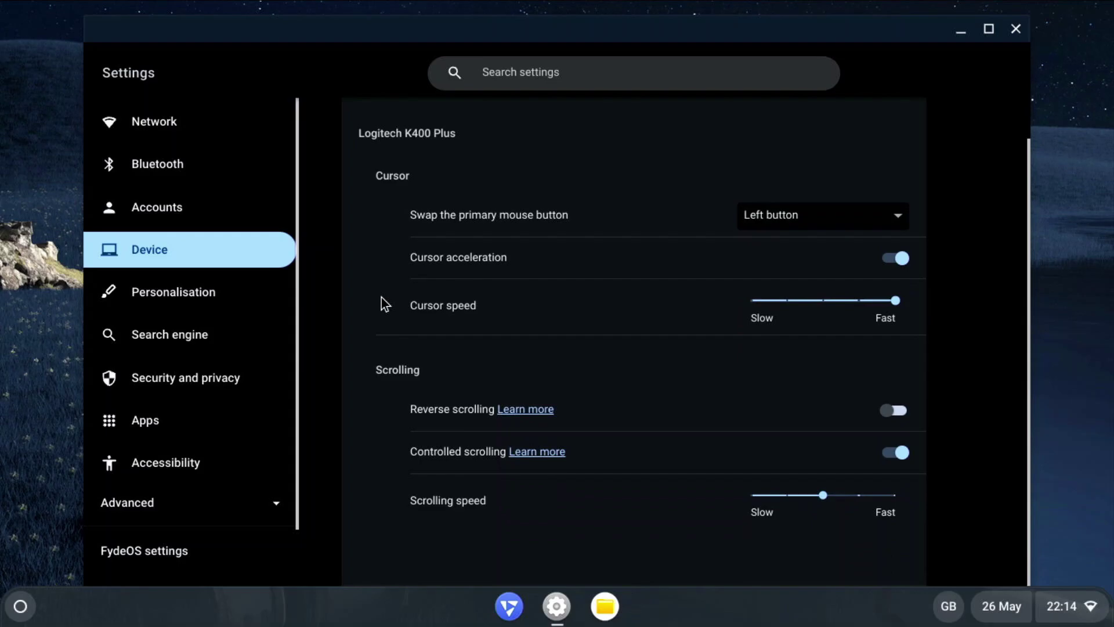
scroll(382, 298, "up", 1)
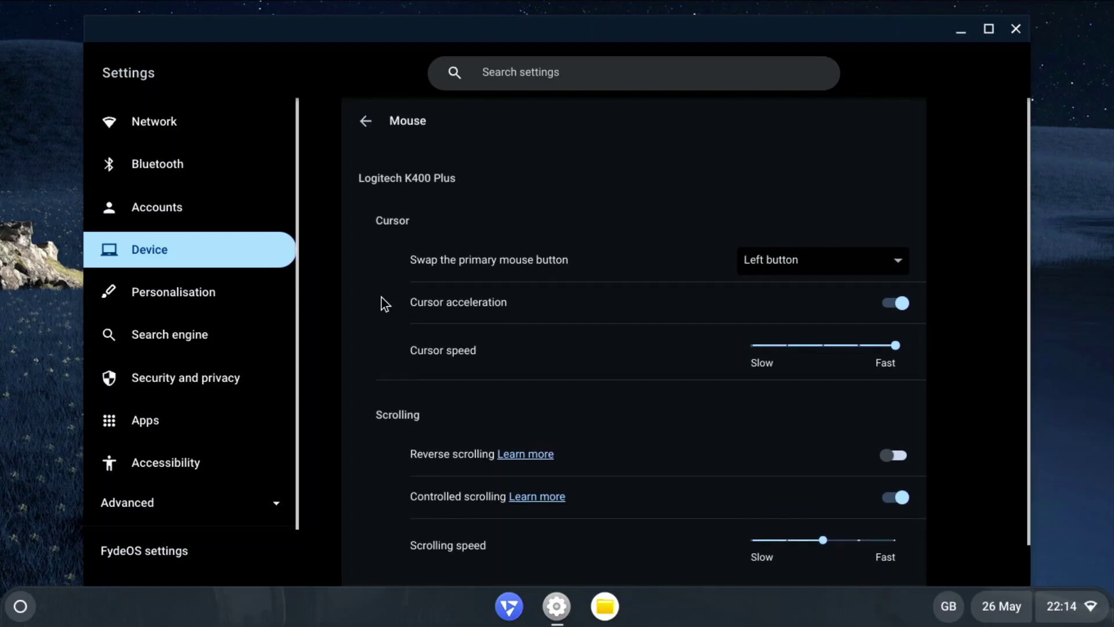
Open Chromium to view its start page, and return to the Personalisation section of Settings
left_click(557, 607)
left_click(509, 606)
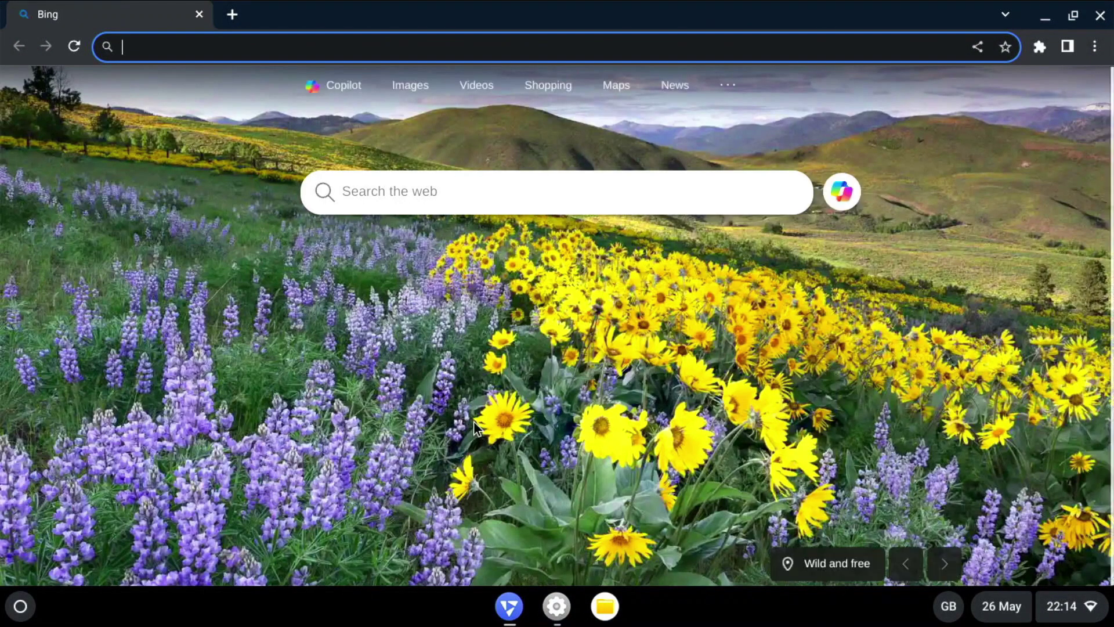
key("alt+Tab")
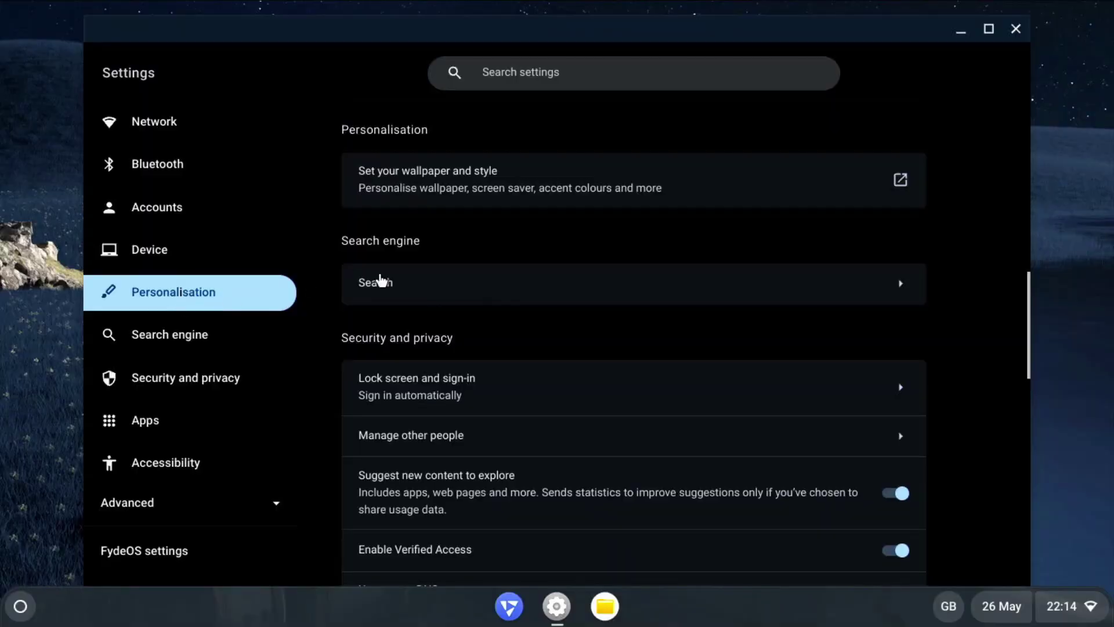
Open the wallpaper and style options, view the accent colours, and browse the available wallpaper collections
left_click(578, 170)
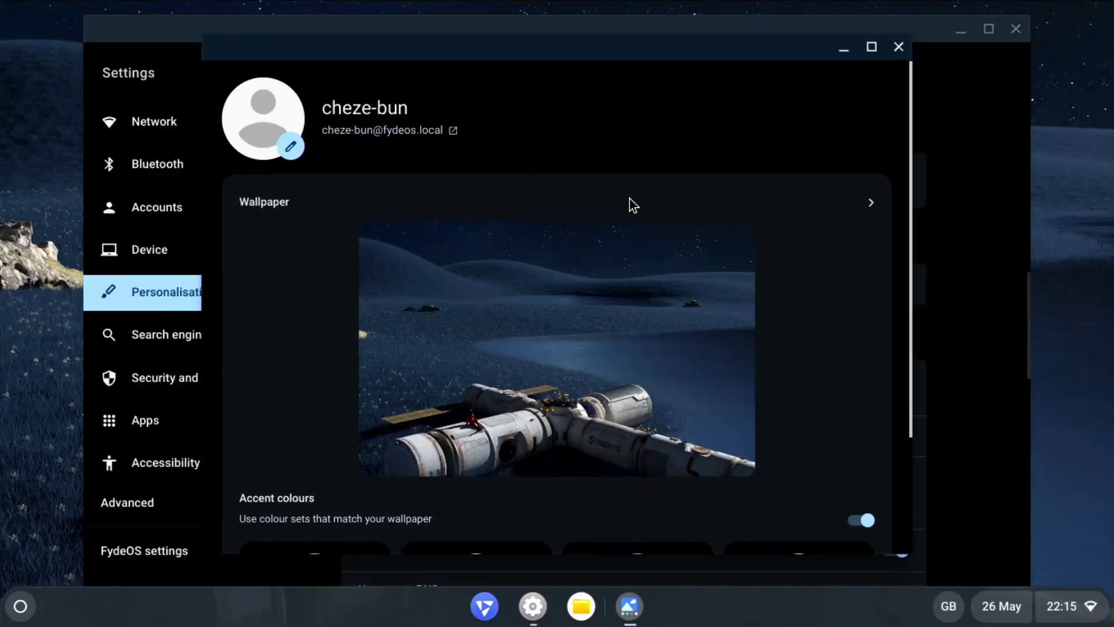
scroll(589, 422, "down", 3)
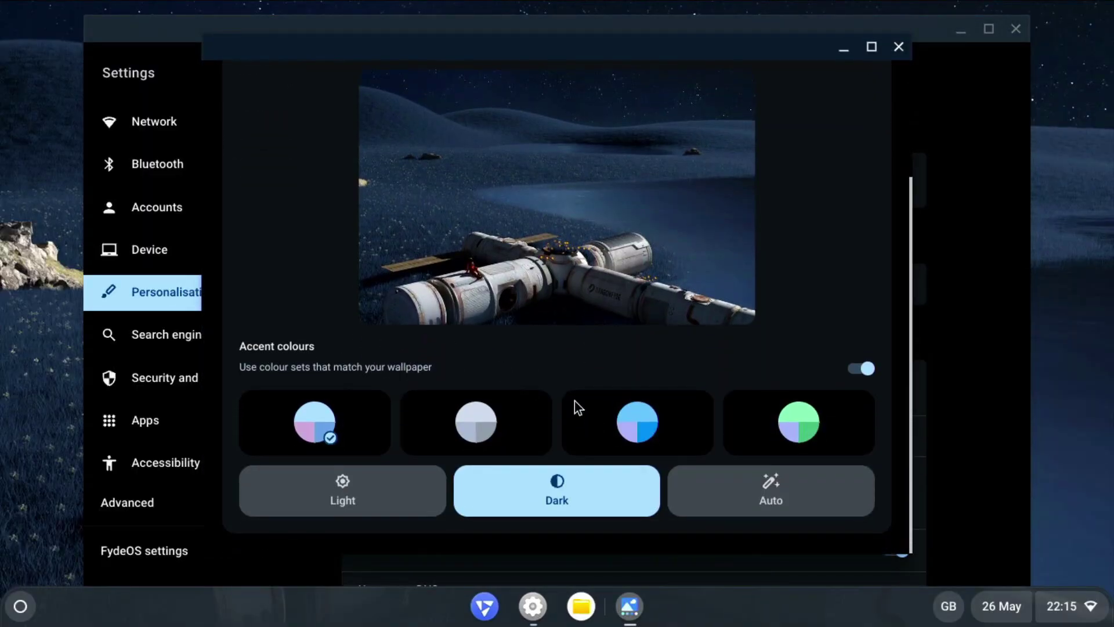
left_click(632, 240)
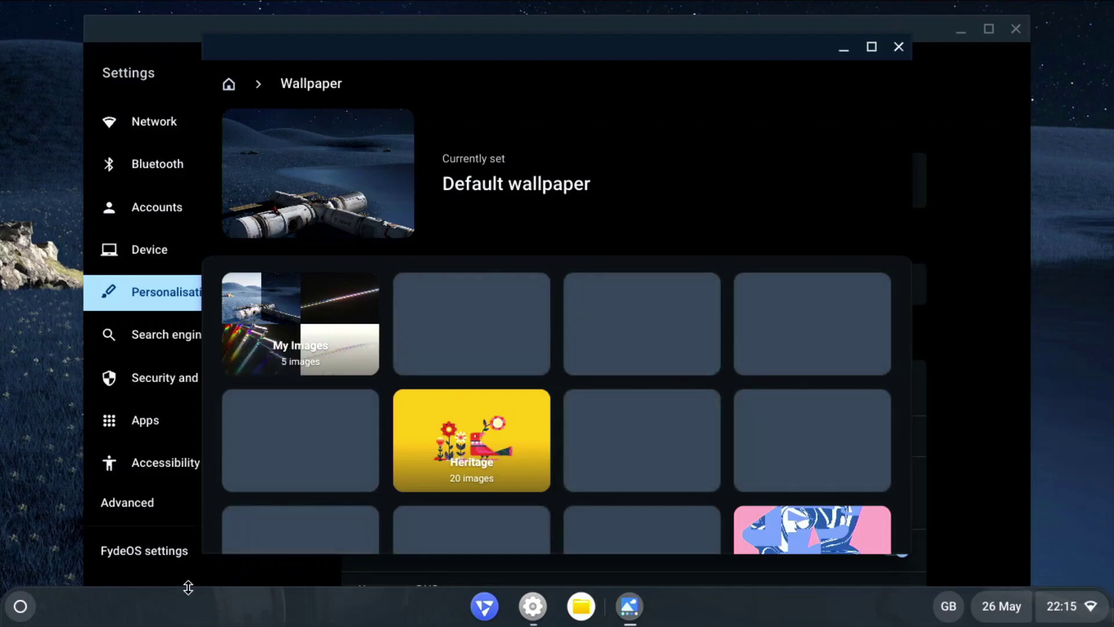
left_click(15, 614)
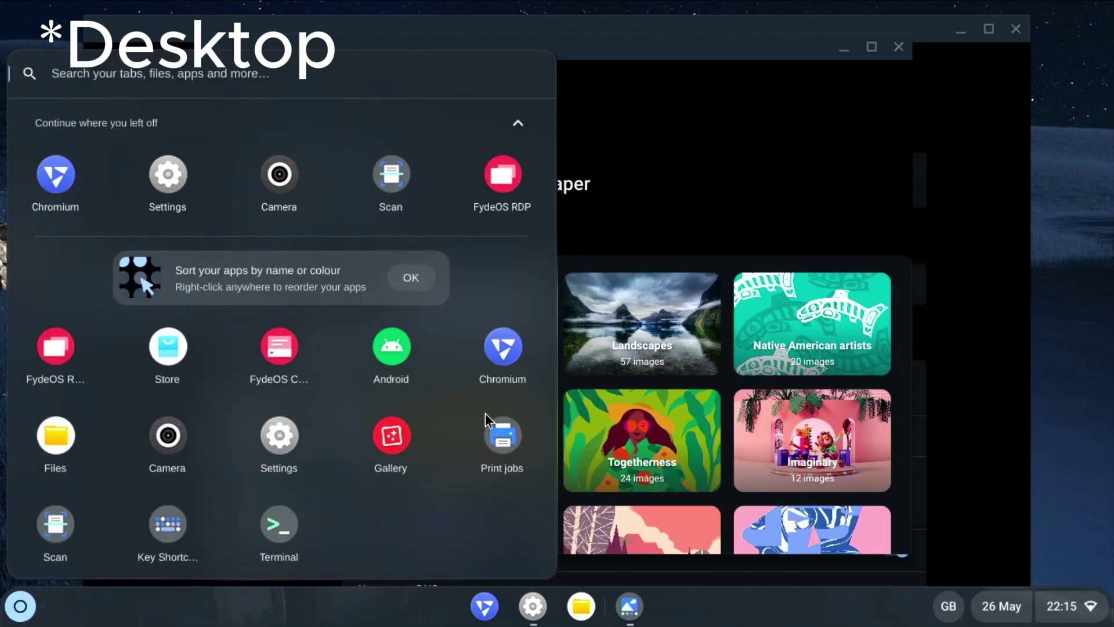
left_click(762, 282)
scroll(762, 282, "down", 3)
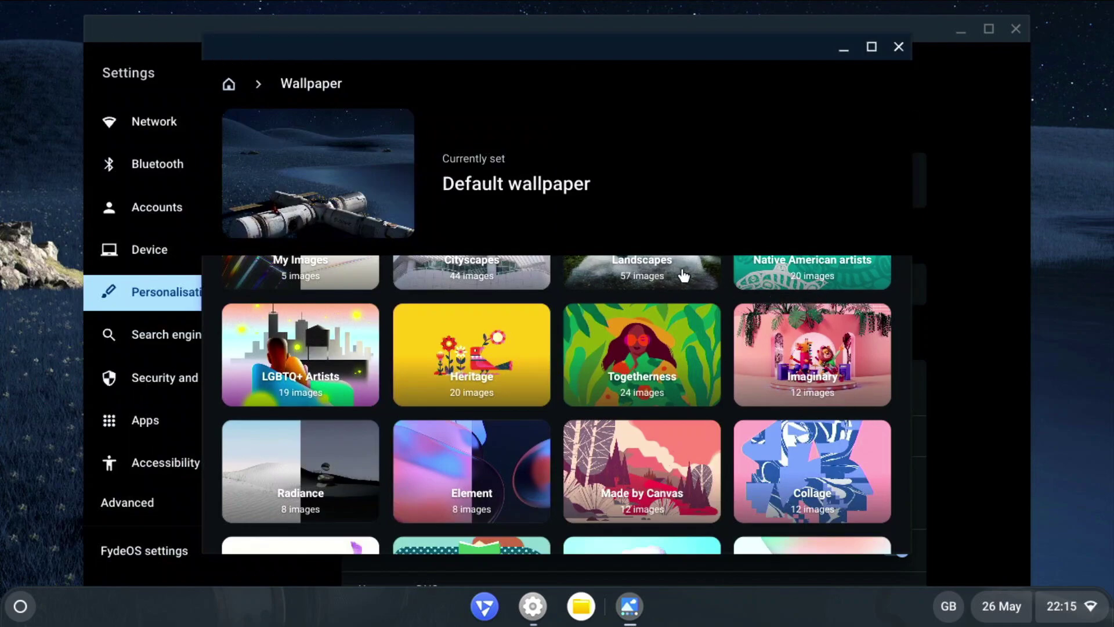
Look through the remaining wallpaper collections and view the images in the Colours collection
scroll(782, 358, "down", 5)
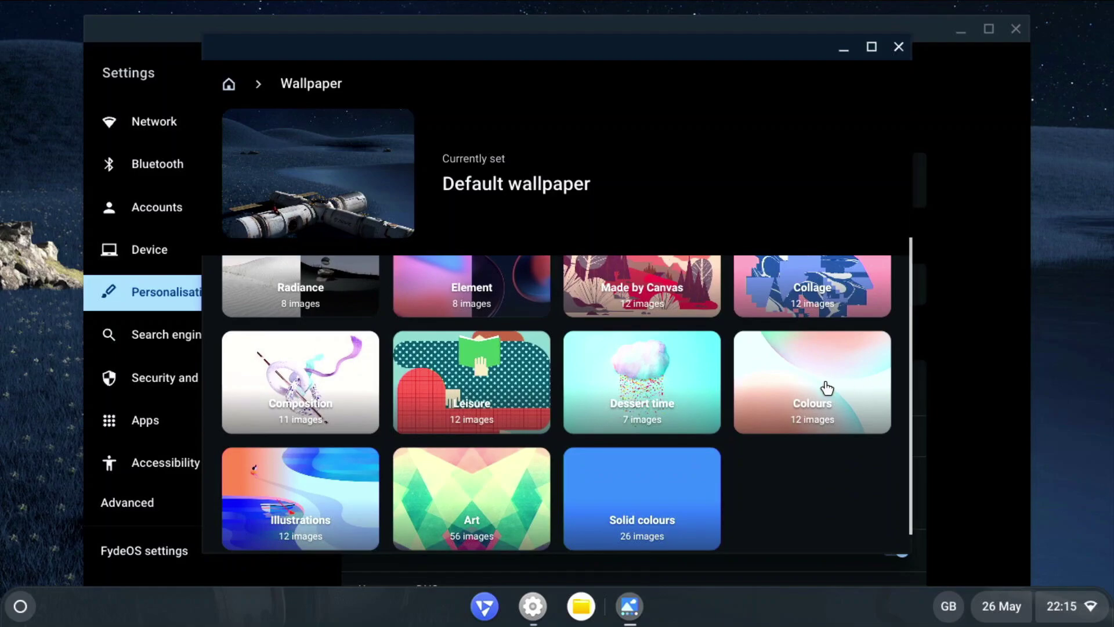
scroll(559, 454, "up", 2)
scroll(560, 455, "up", 5)
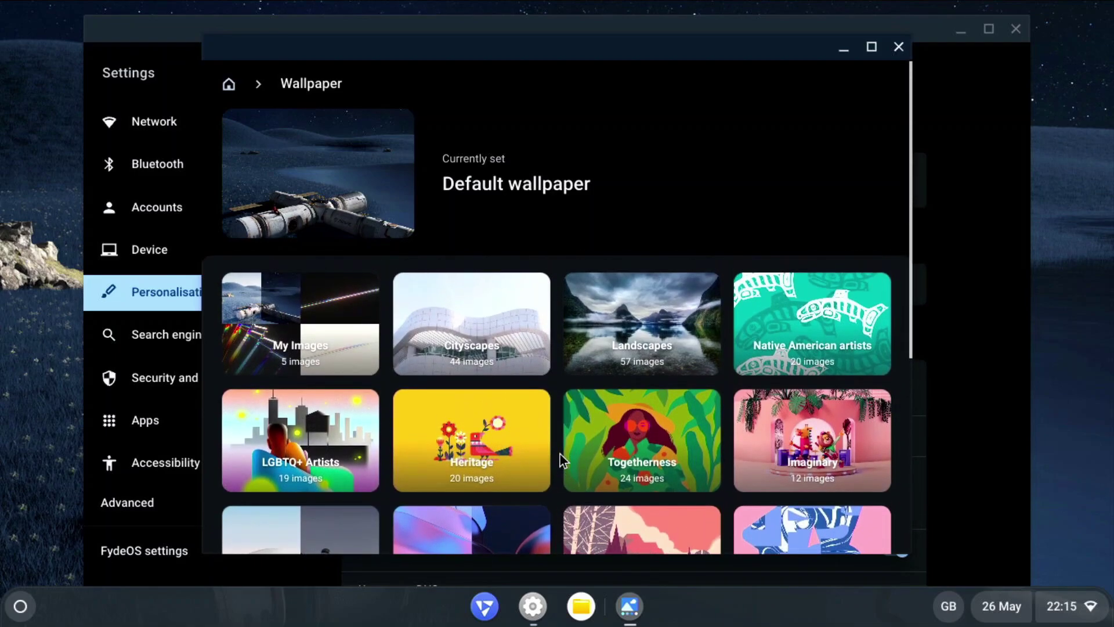
scroll(559, 454, "down", 6)
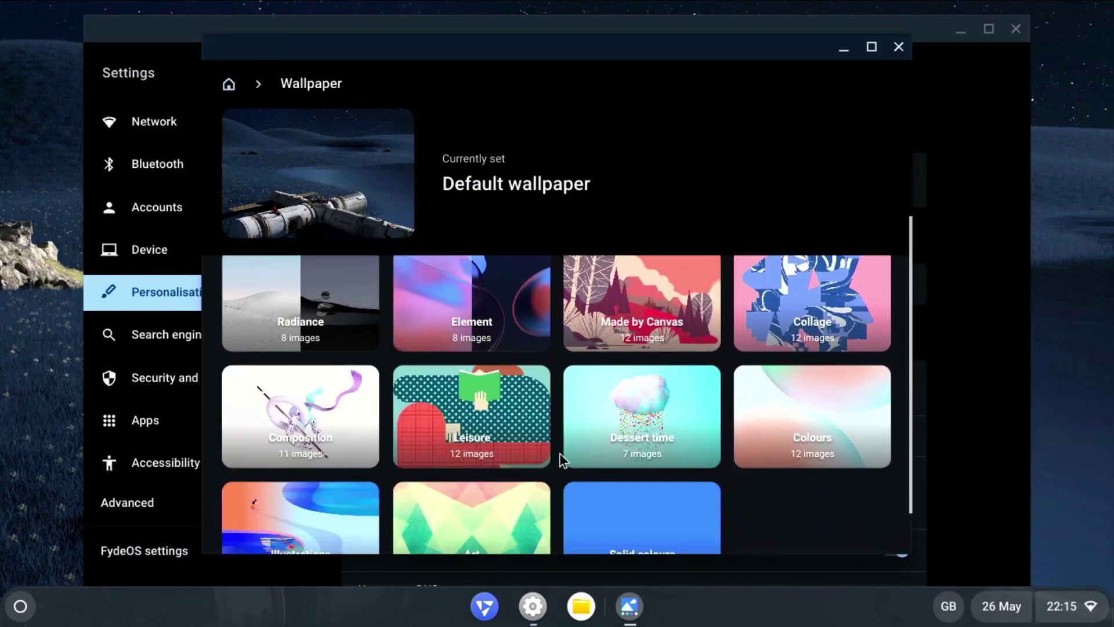
left_click(749, 444)
scroll(525, 427, "down", 2)
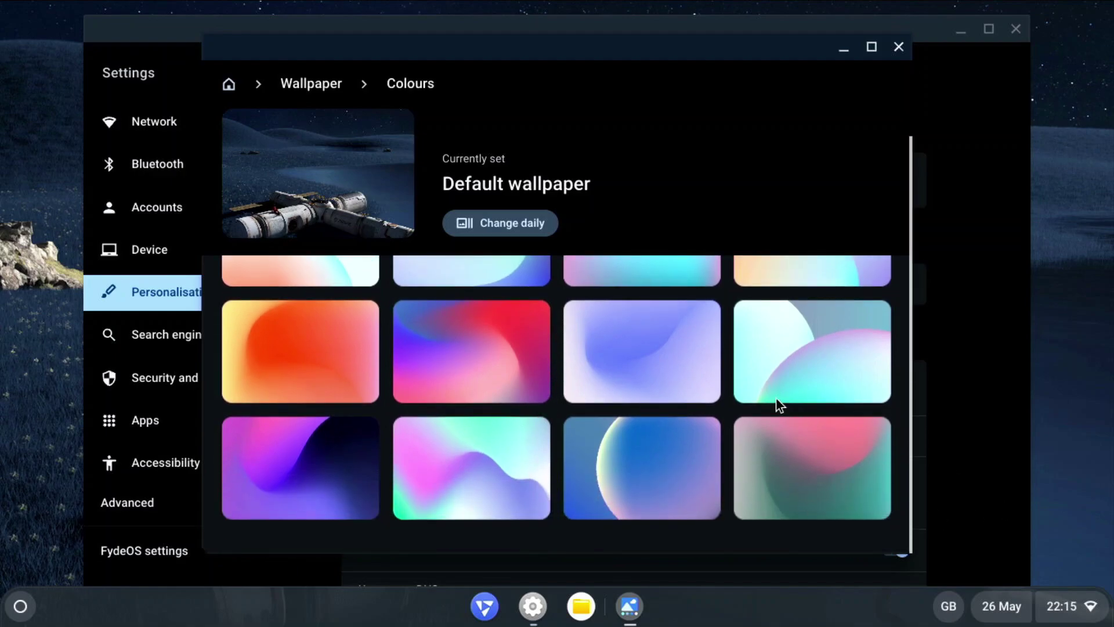
scroll(562, 380, "up", 2)
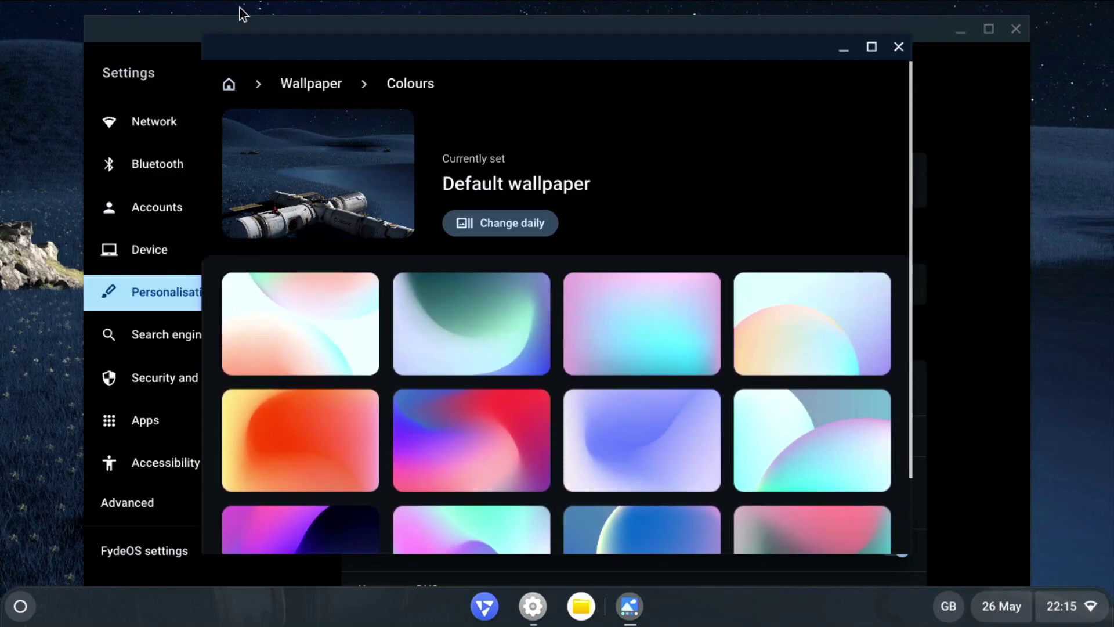
Set the green wave artwork, Greens dark, from the Element wallpaper collection as the desktop wallpaper
left_click(333, 92)
scroll(595, 389, "down", 3)
left_click(497, 446)
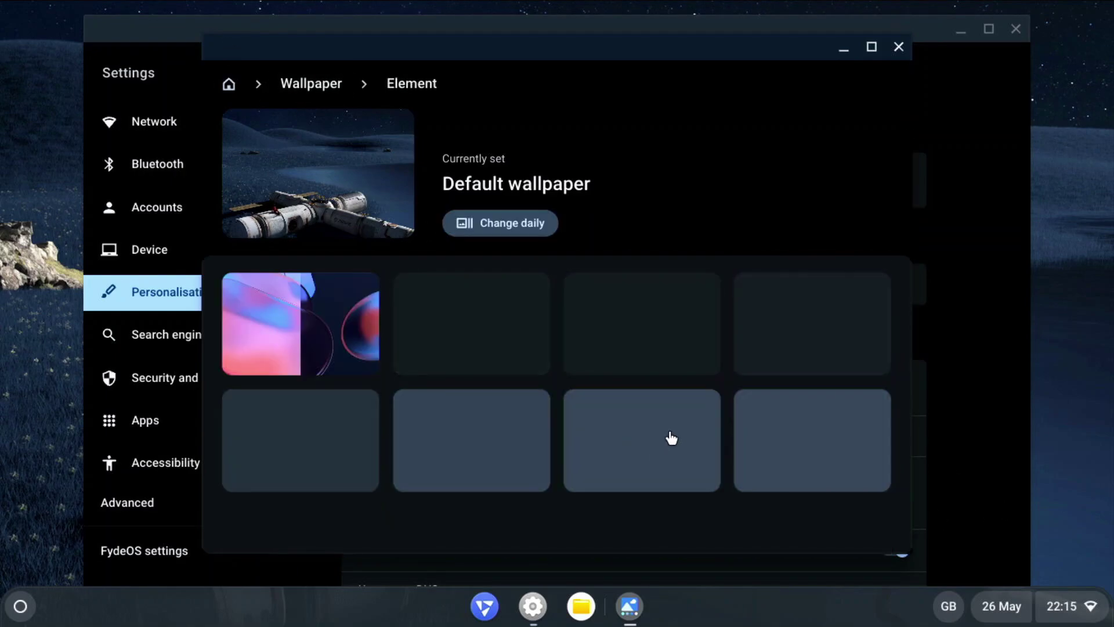
left_click(459, 443)
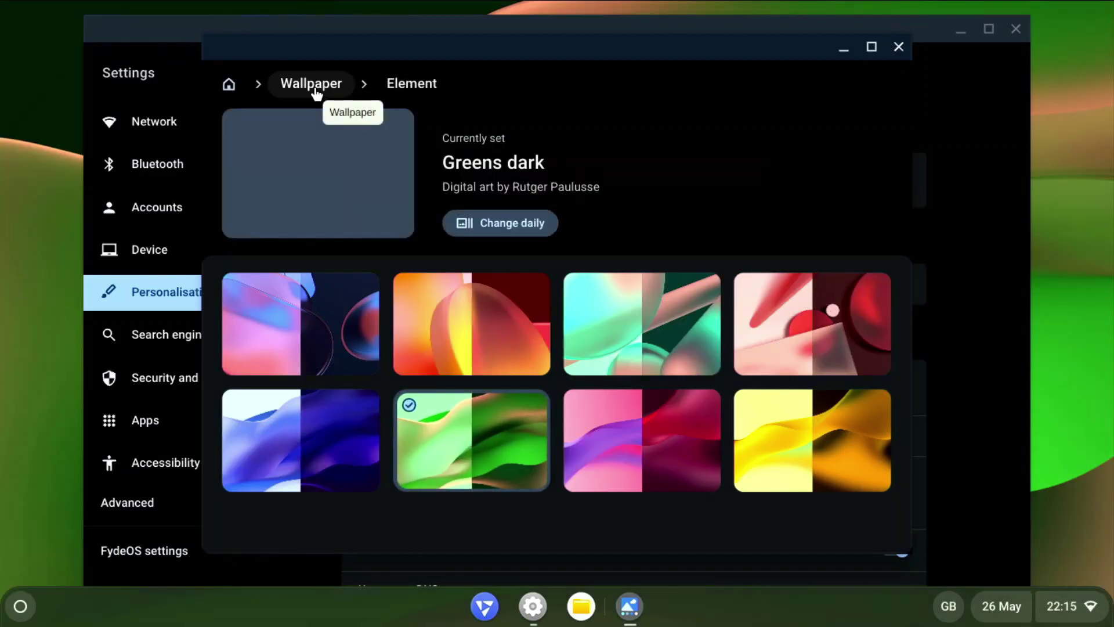
Set the accent colours to the bright green set matching the wallpaper, and close the personalisation and Settings windows
left_click(230, 85)
scroll(903, 417, "down", 3)
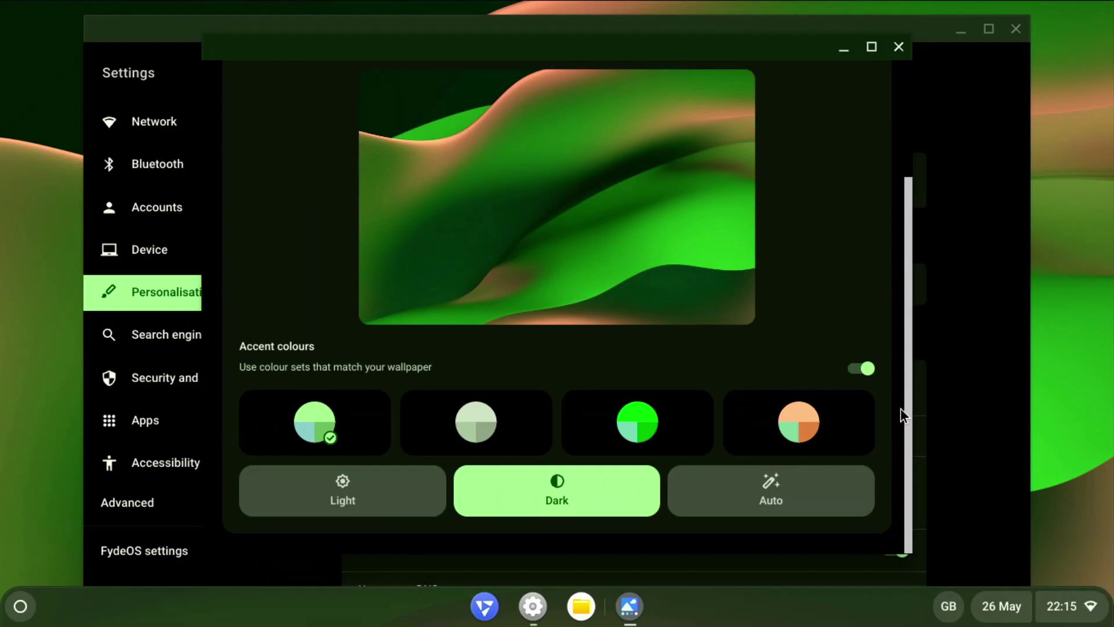
left_click(639, 424)
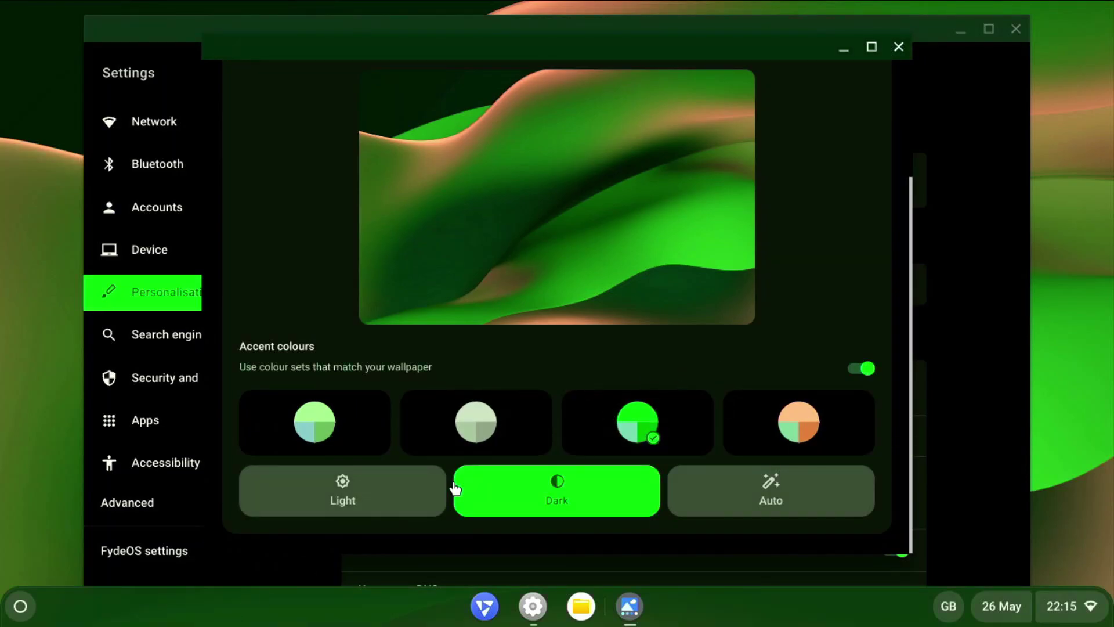
left_click(899, 46)
scroll(455, 393, "down", 5)
scroll(154, 479, "down", 2)
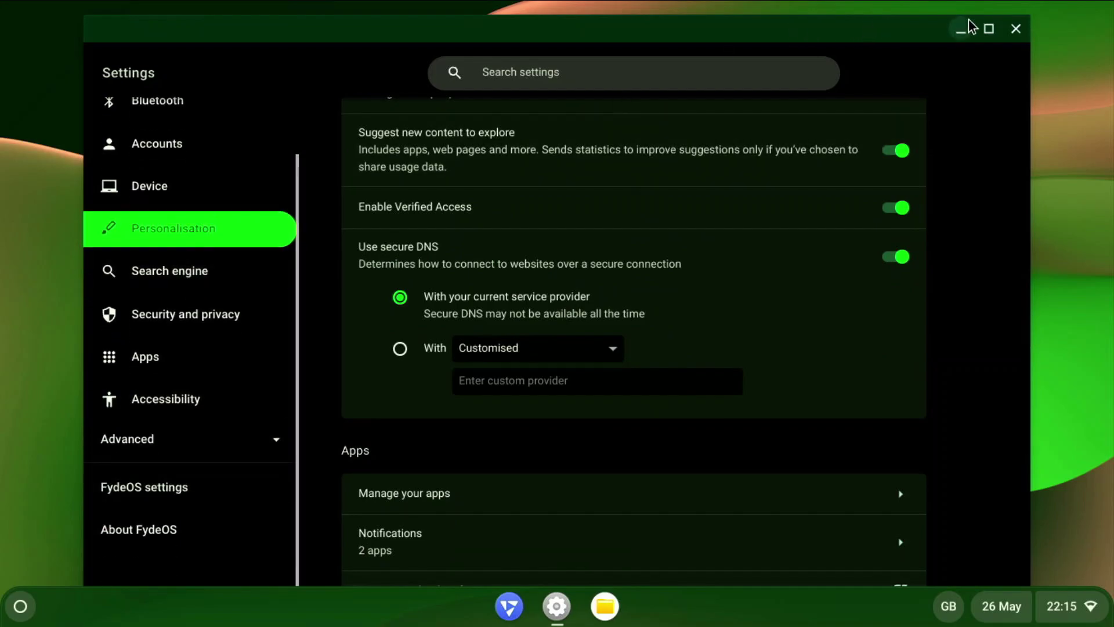
left_click(1015, 30)
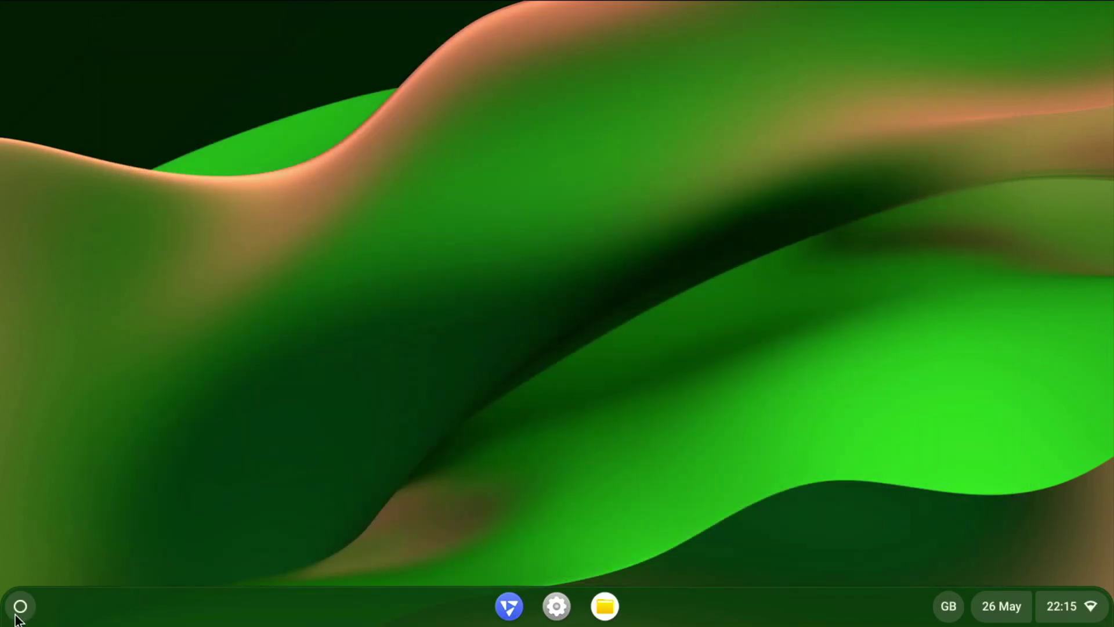
Open the Android app, agree to the EULA and launch the FydeOS Android subsystem activation
left_click(17, 614)
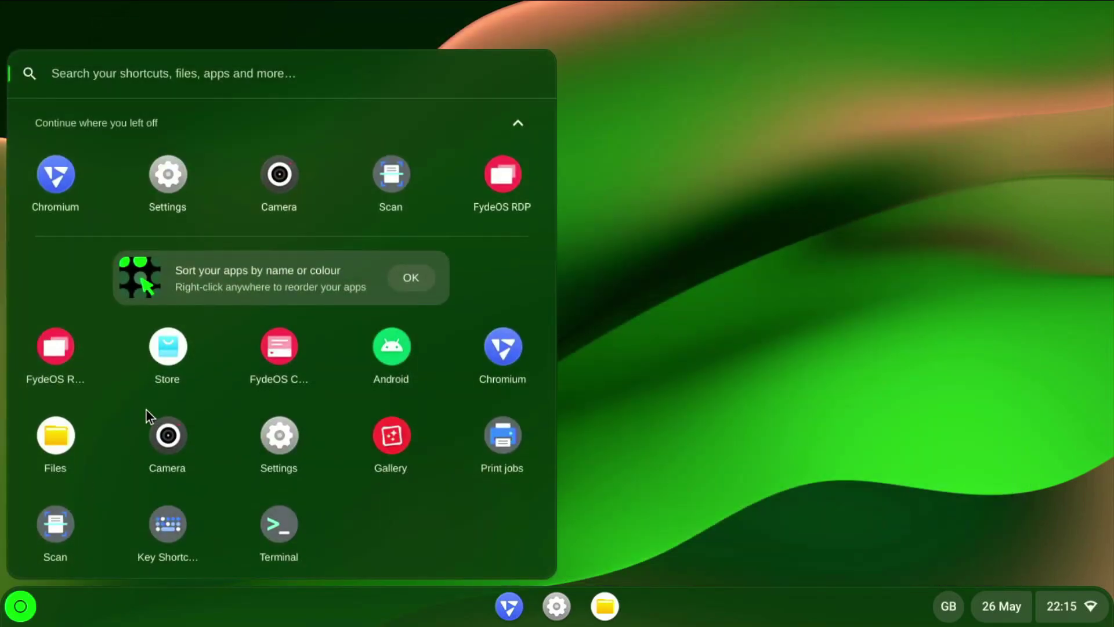
left_click(380, 361)
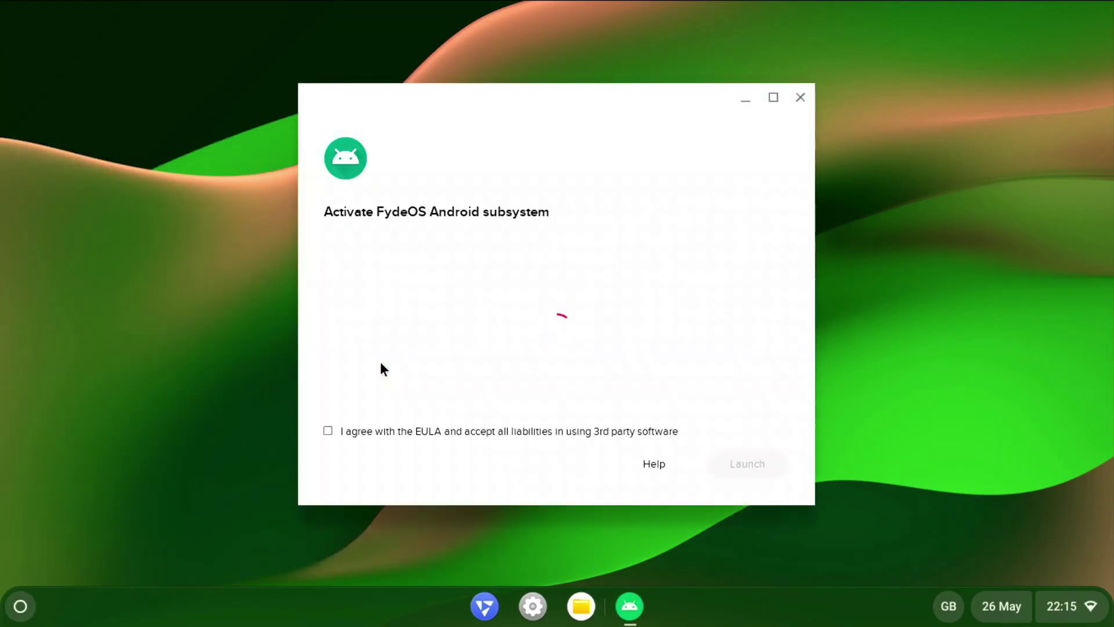
left_click(428, 435)
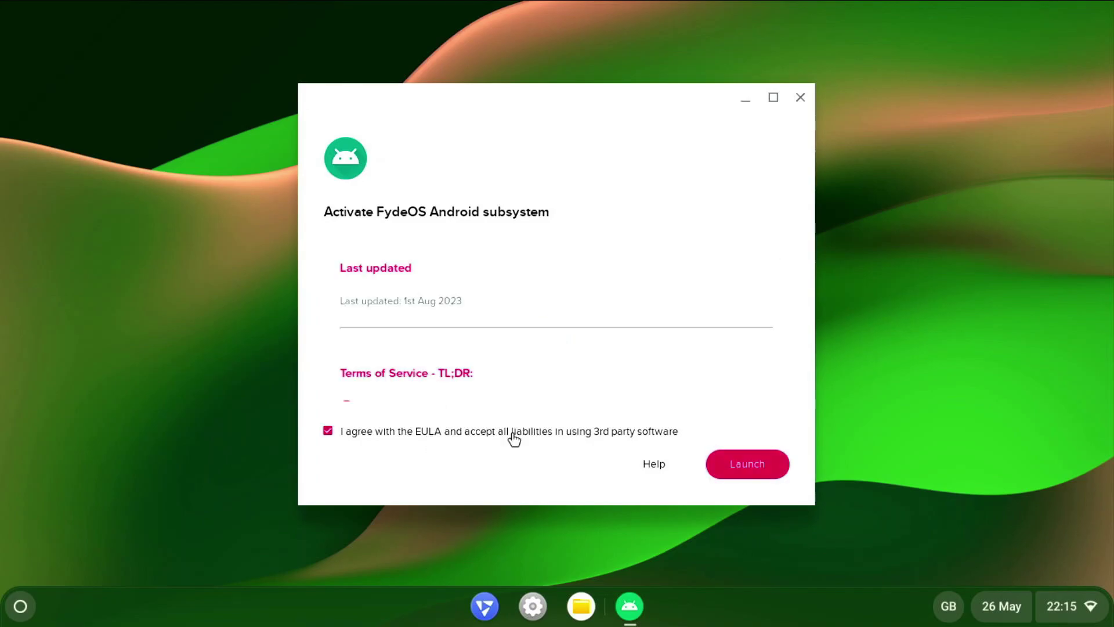
left_click(720, 464)
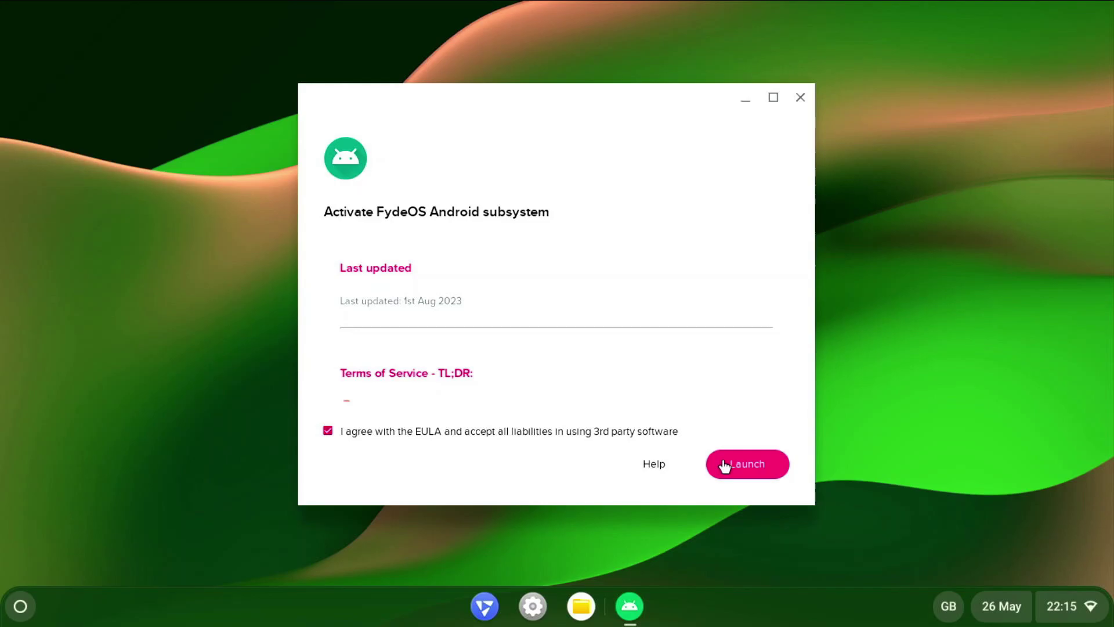
left_click(724, 464)
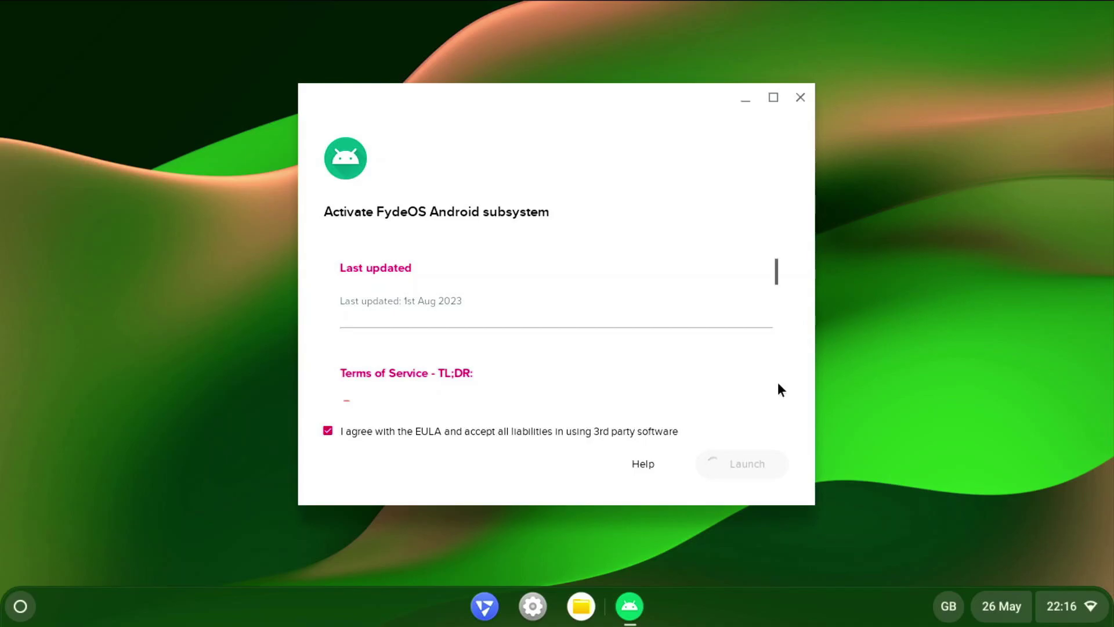
Move the Android activation window slightly aside, and open the Camera app briefly before closing it
left_click_drag(624, 95, 604, 62)
left_click(9, 615)
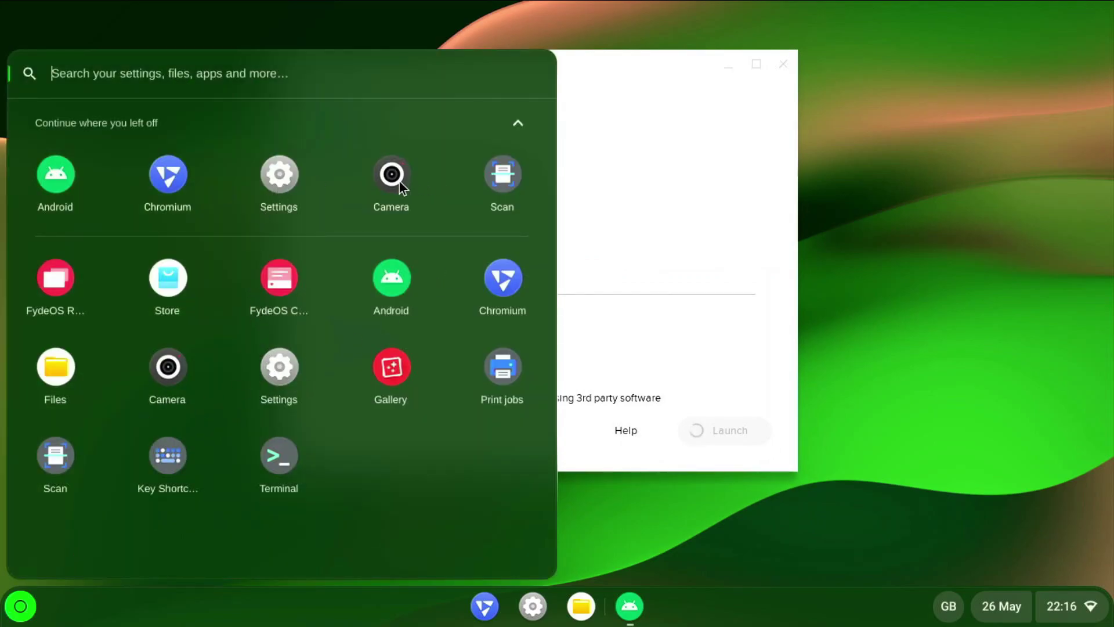
left_click(402, 204)
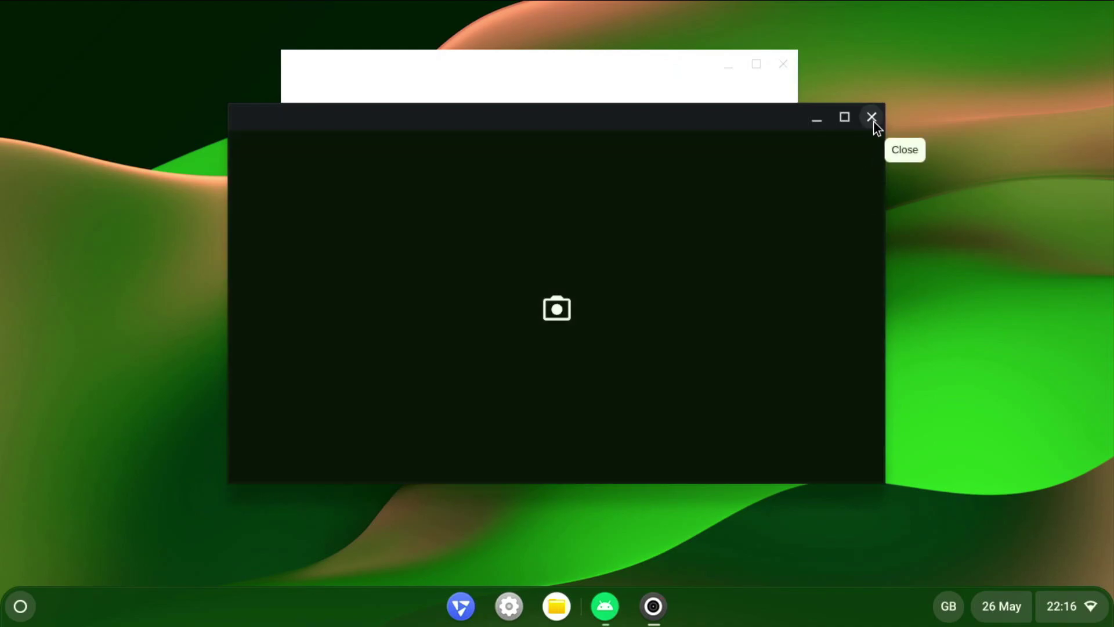
left_click(873, 118)
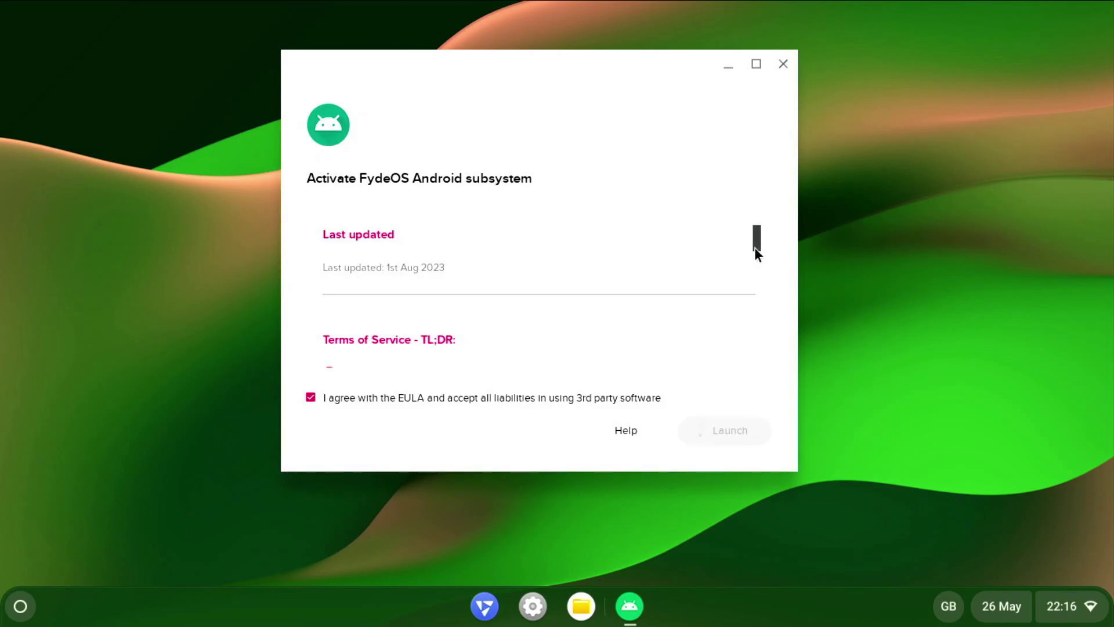
View the list of settings in the Android subsystem and close its window
key("super")
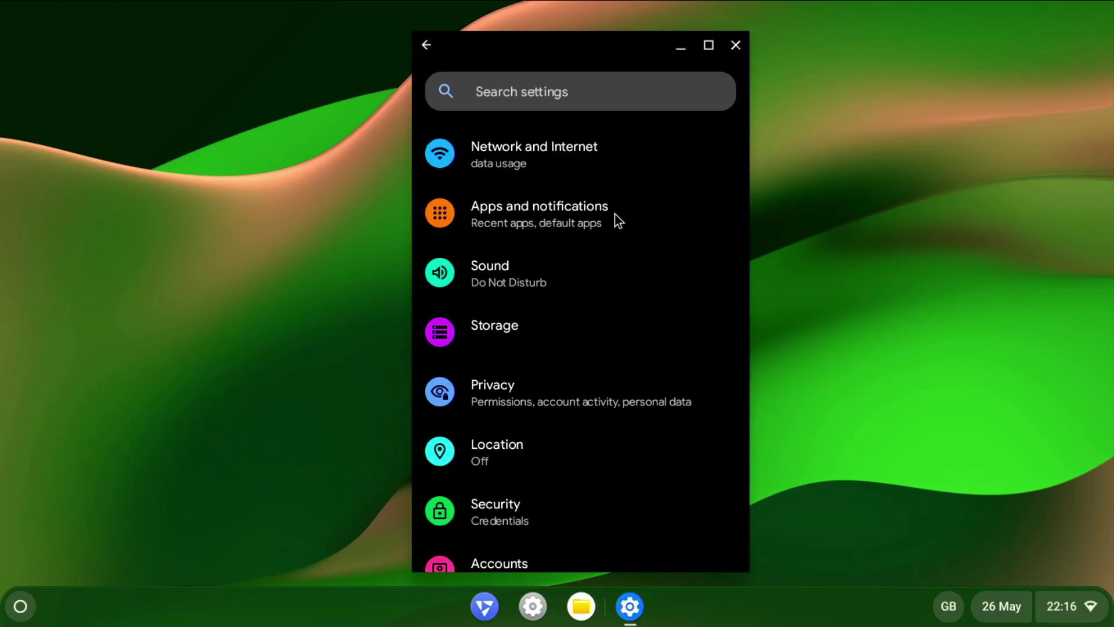
scroll(608, 213, "down", 3)
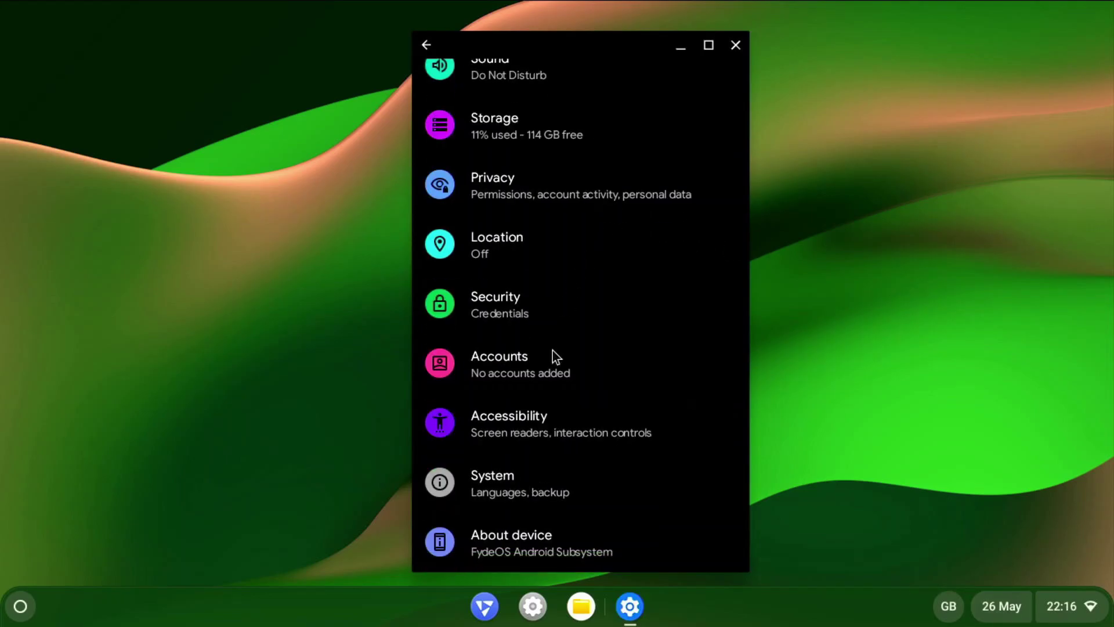
left_click(735, 46)
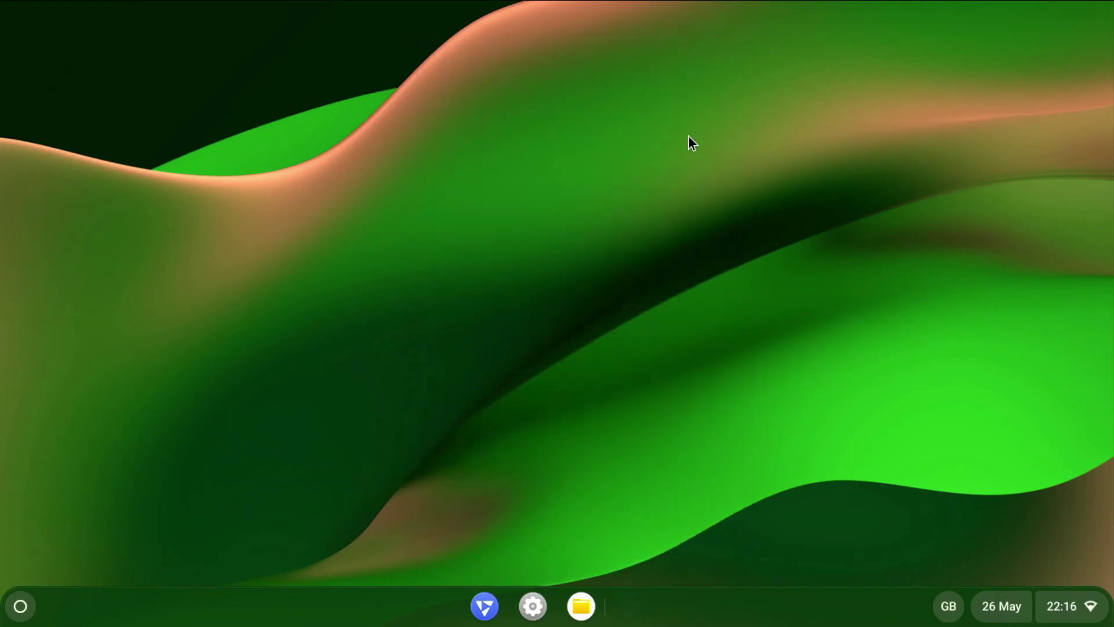
Install the Configure Open GApps app from the Made by FydeOS section of the FydeOS App Store
left_click(13, 607)
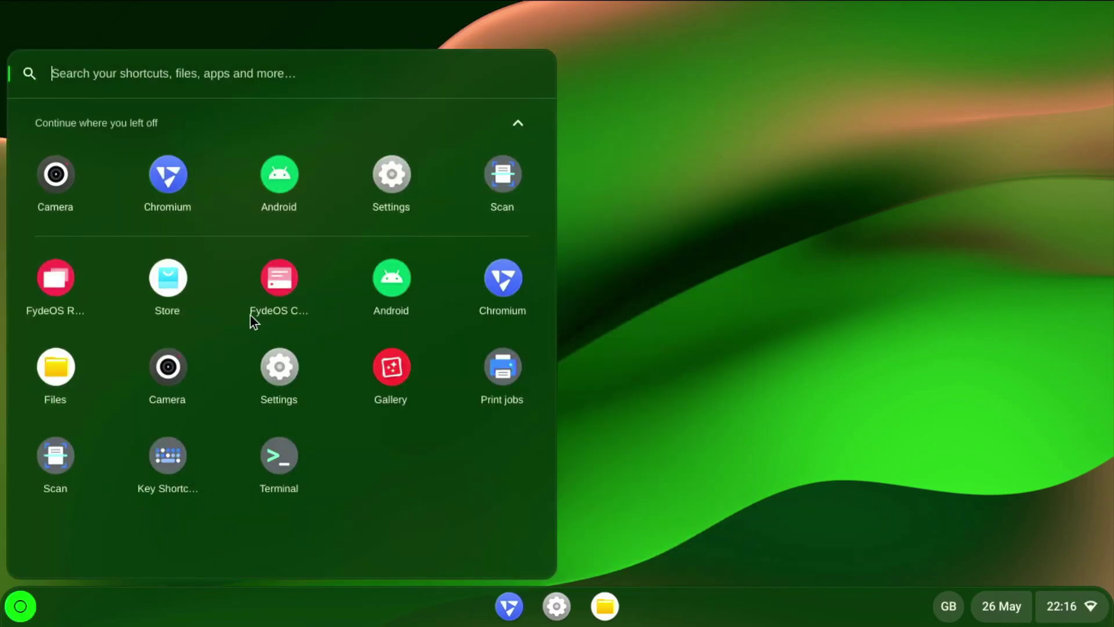
left_click(165, 283)
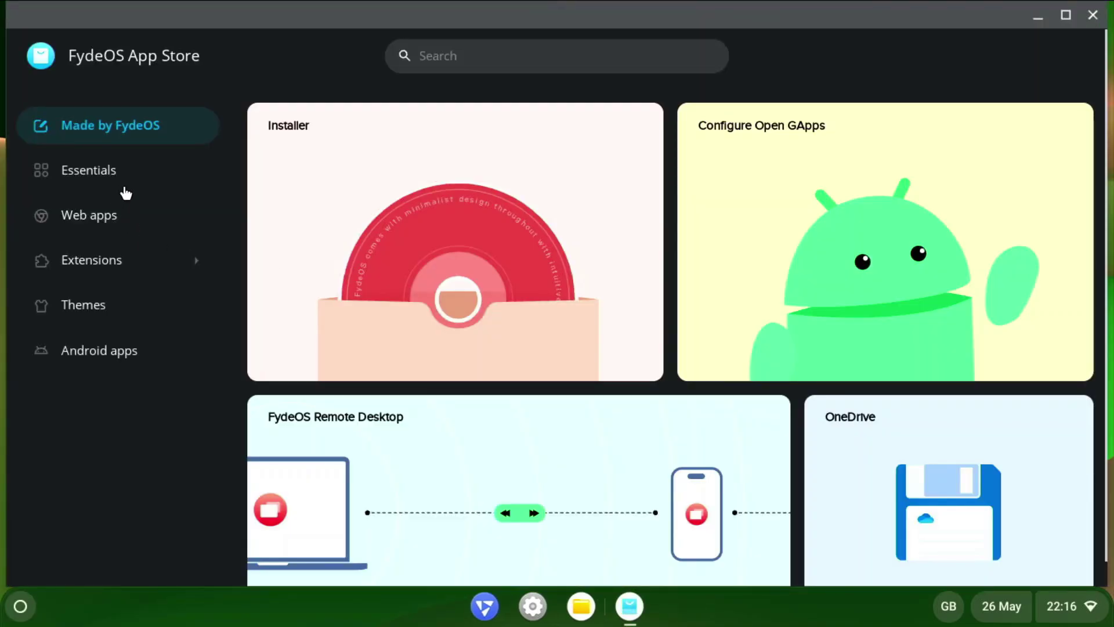
left_click(830, 196)
left_click(842, 115)
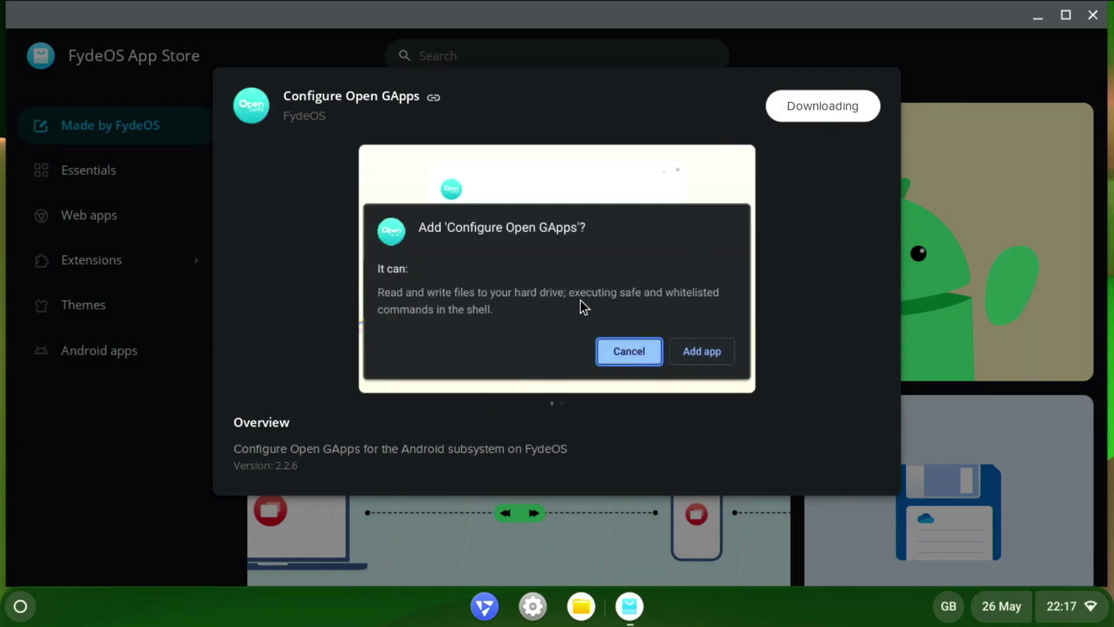
left_click(704, 367)
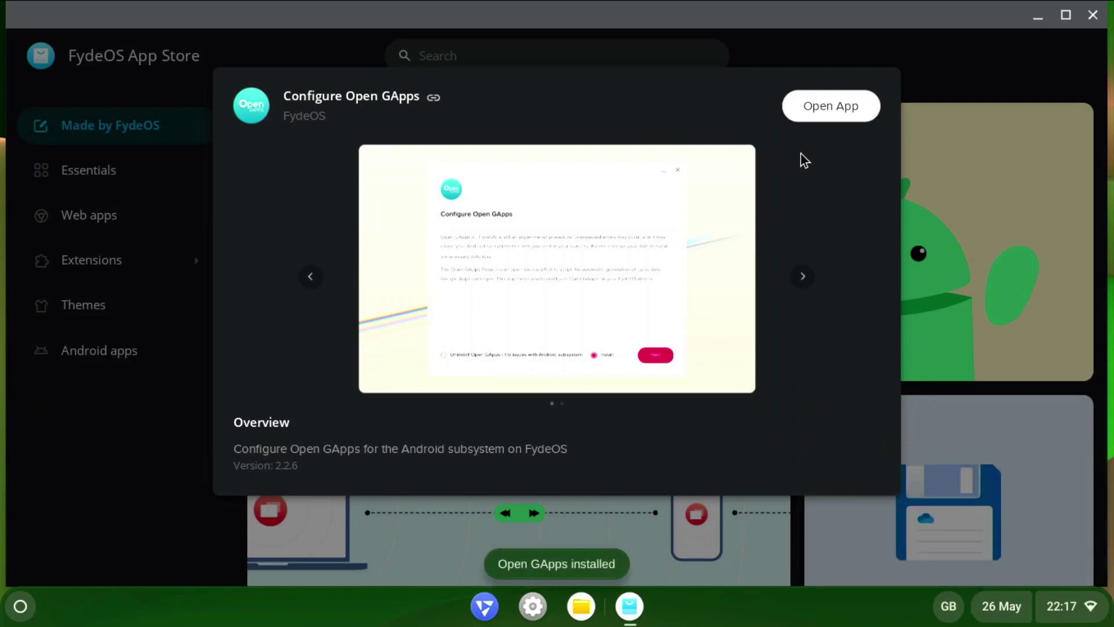
Open Configure Open GApps, agree to the EULA and skim its terms of service
left_click(817, 113)
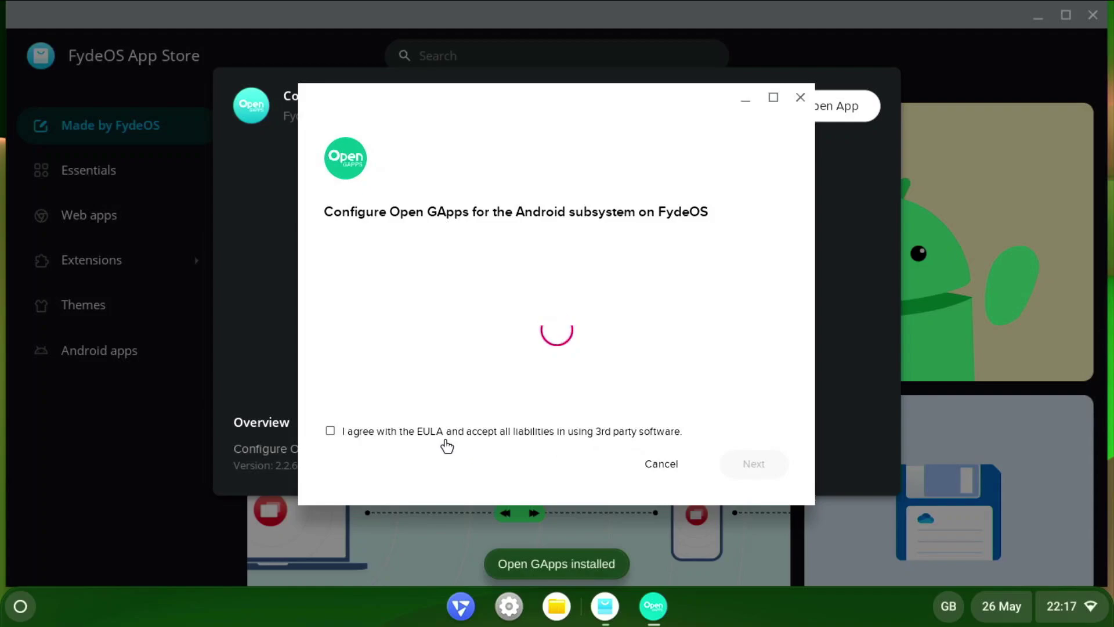
left_click(446, 442)
scroll(401, 319, "down", 5)
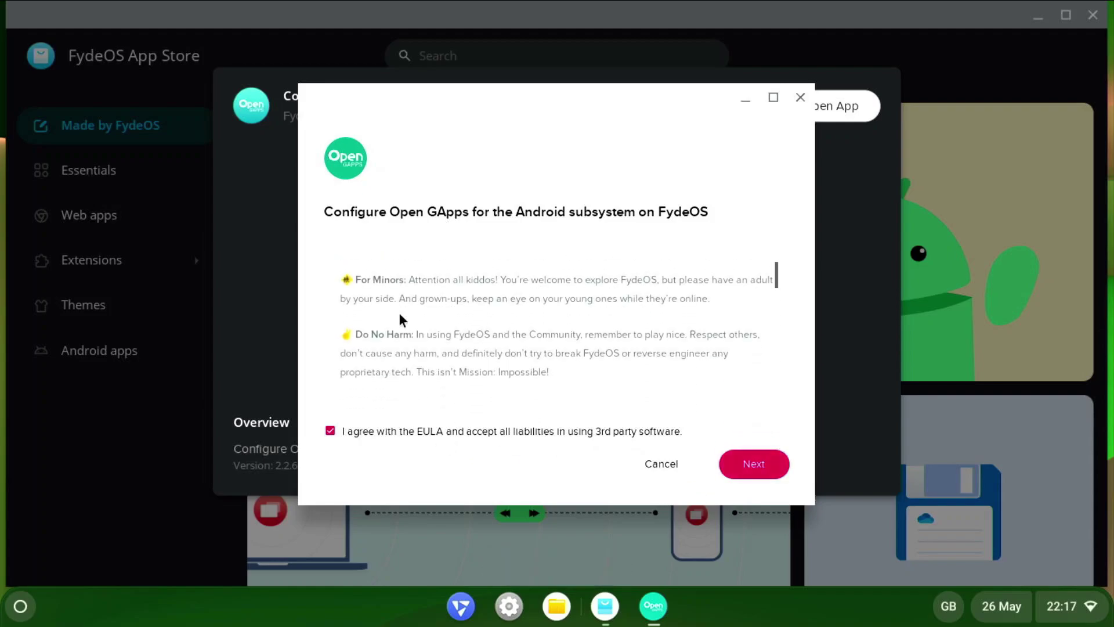
scroll(400, 322, "down", 10)
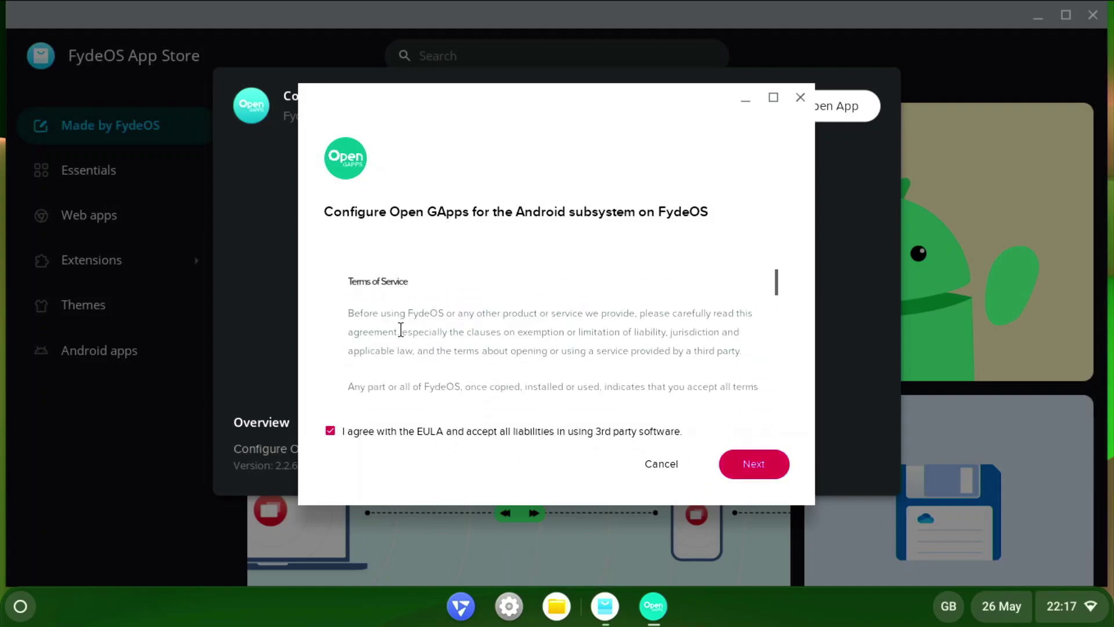
scroll(401, 329, "down", 5)
scroll(401, 329, "down", 5)
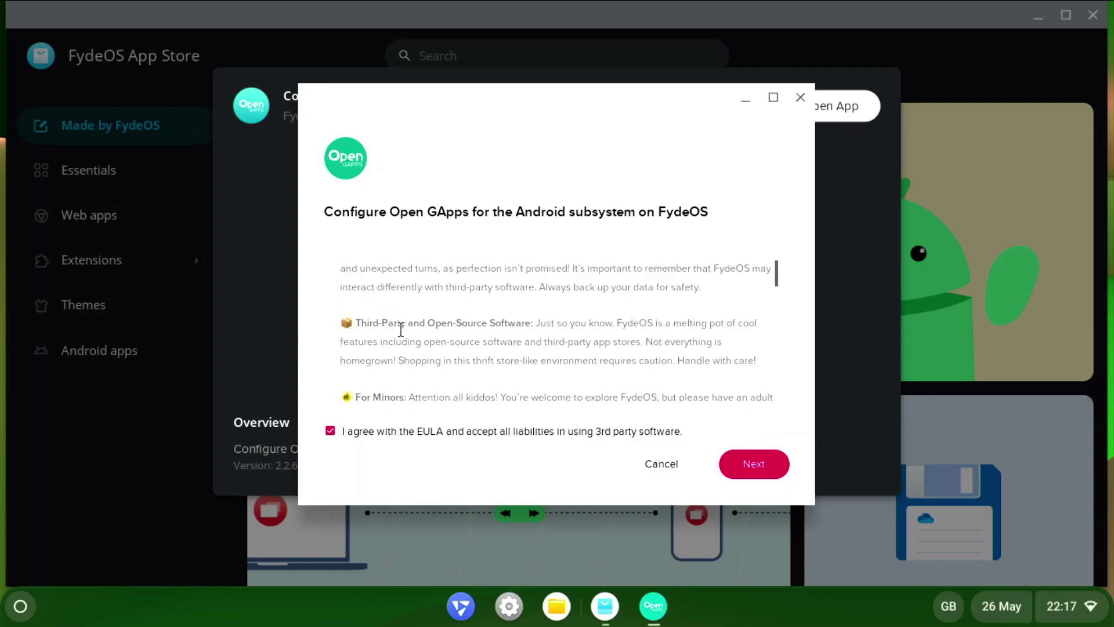
scroll(404, 327, "up", 10)
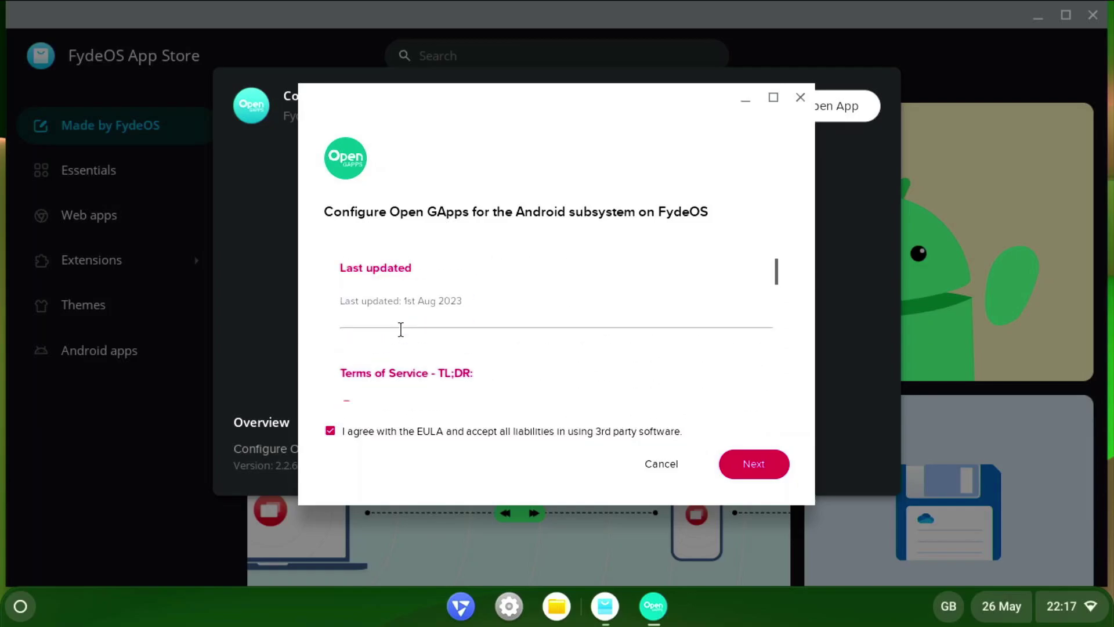
Choose the Install option for Open GApps and confirm the installation with the default installation options
left_click(745, 474)
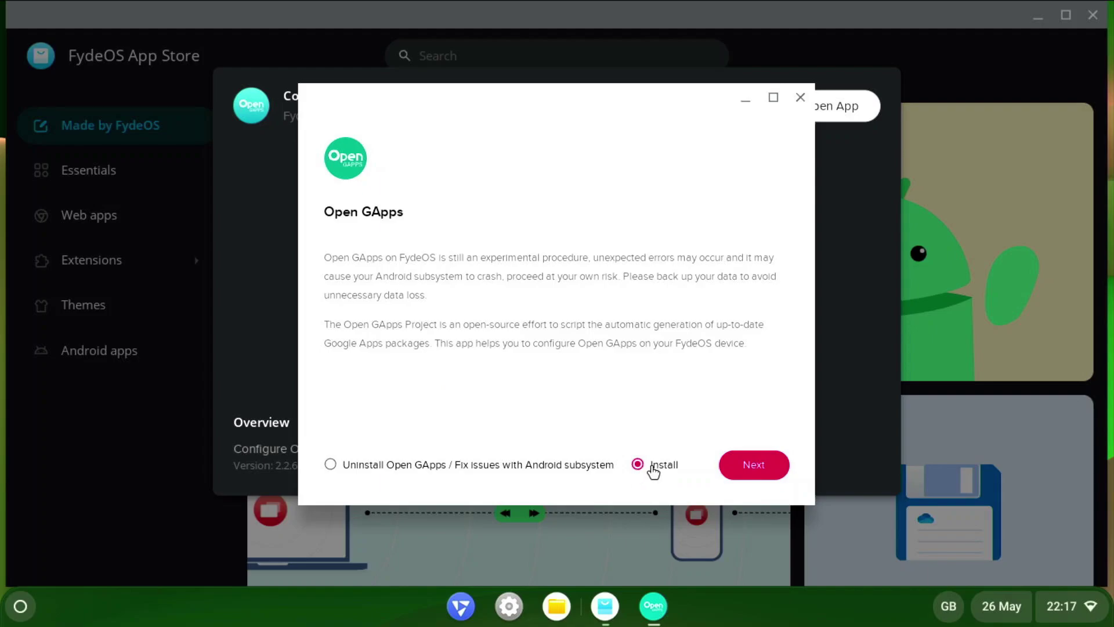
left_click(756, 475)
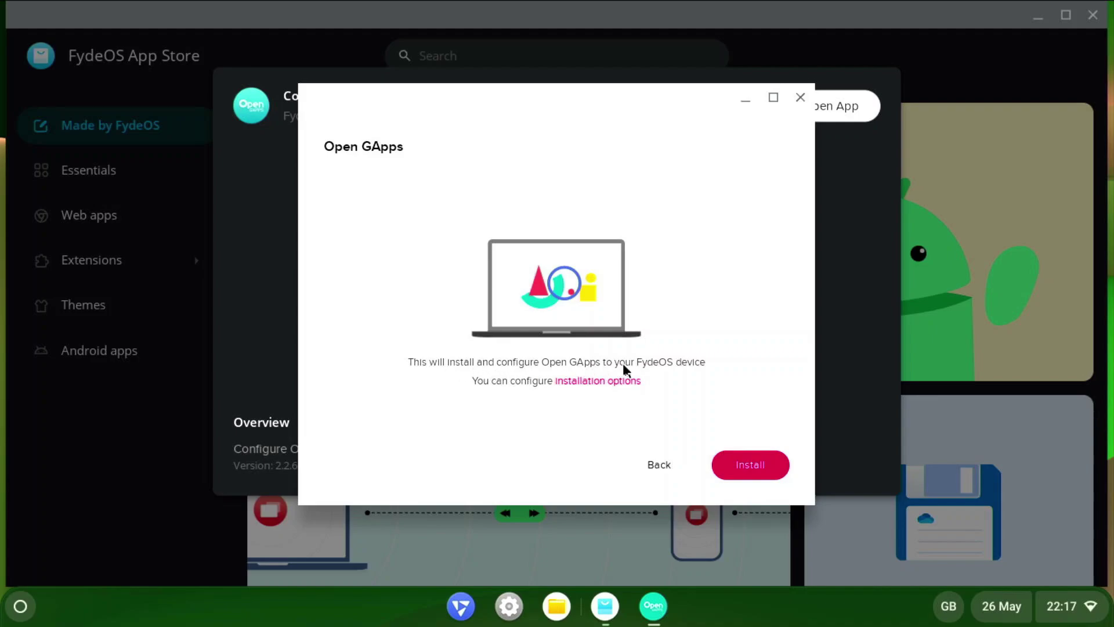
left_click(752, 467)
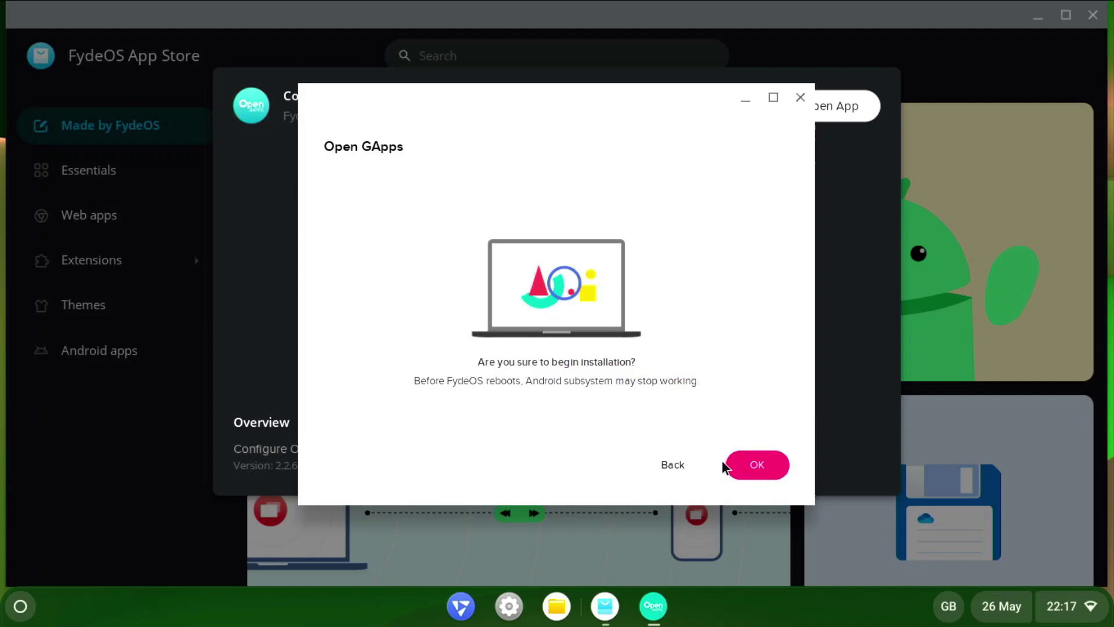
left_click(758, 472)
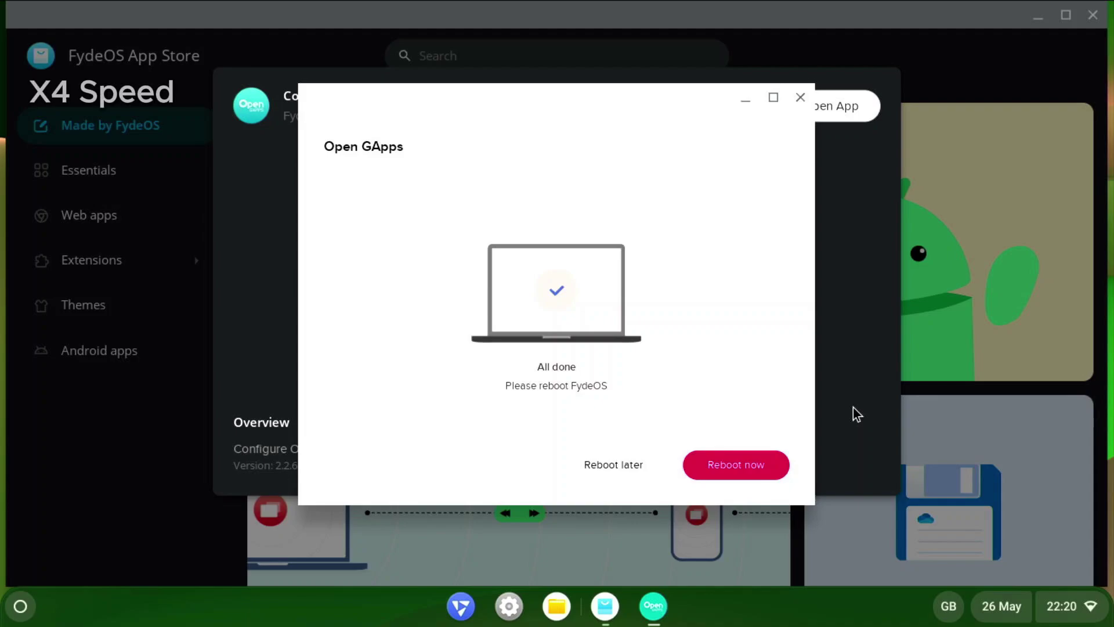
Reboot FydeOS, log in with the account password and dismiss the app restore notification
left_click(719, 473)
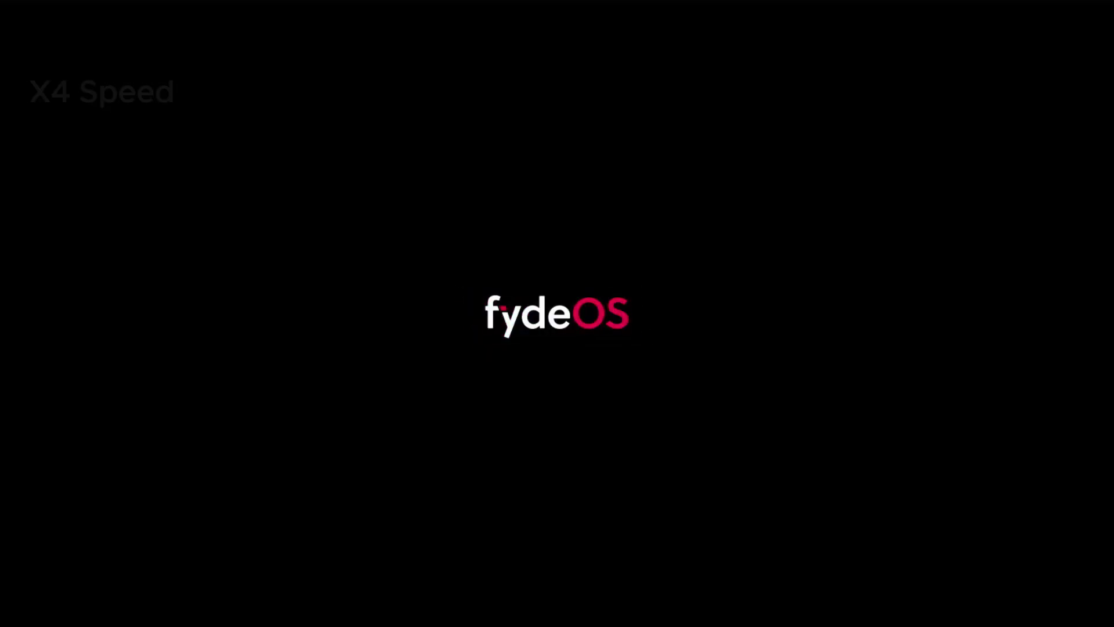
type("******")
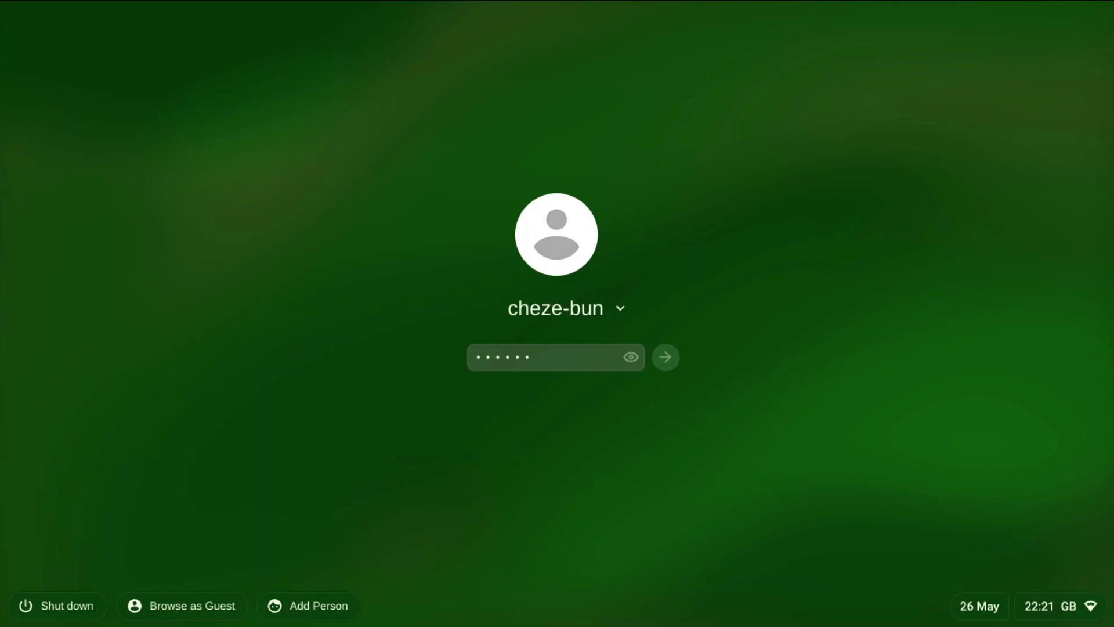
key("Return")
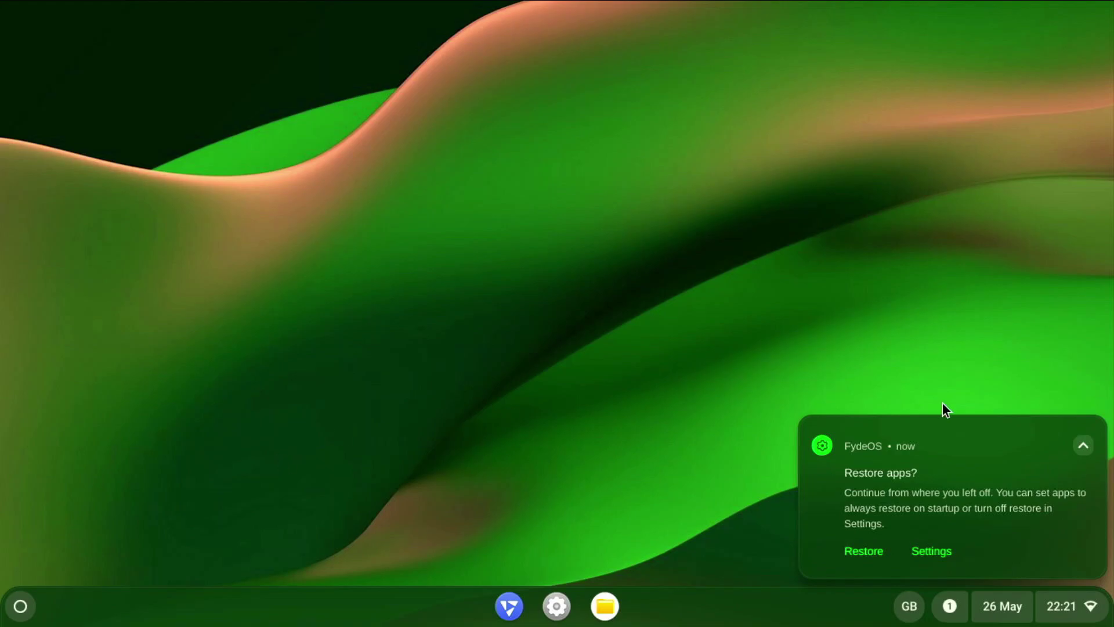
left_click(1096, 430)
Check the launcher's app list for the Play Store and close the launcher
key("super")
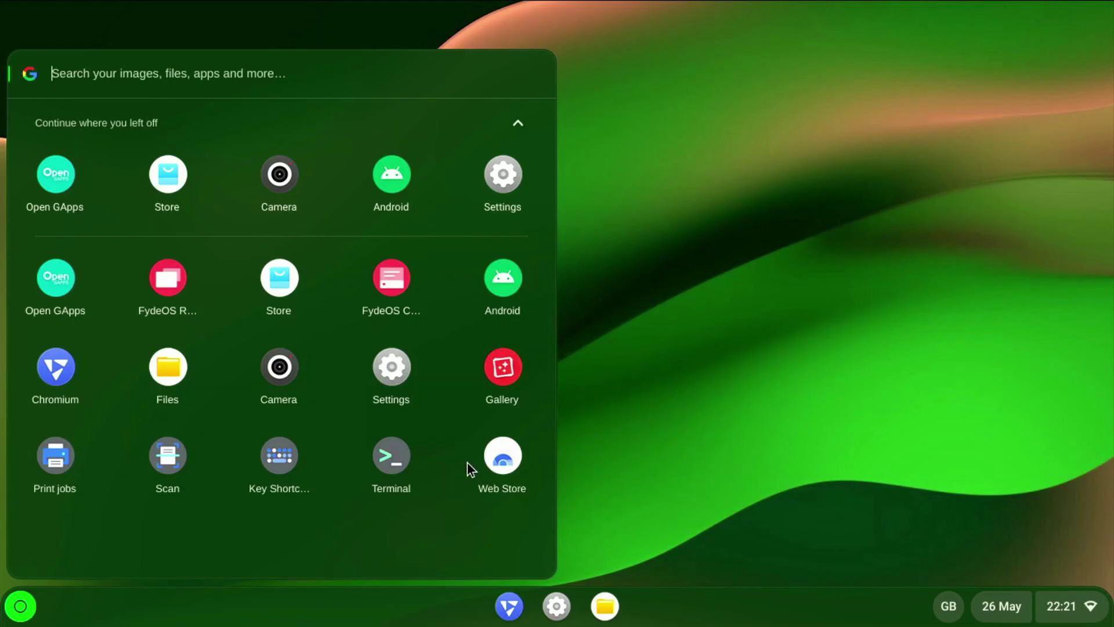
left_click(802, 96)
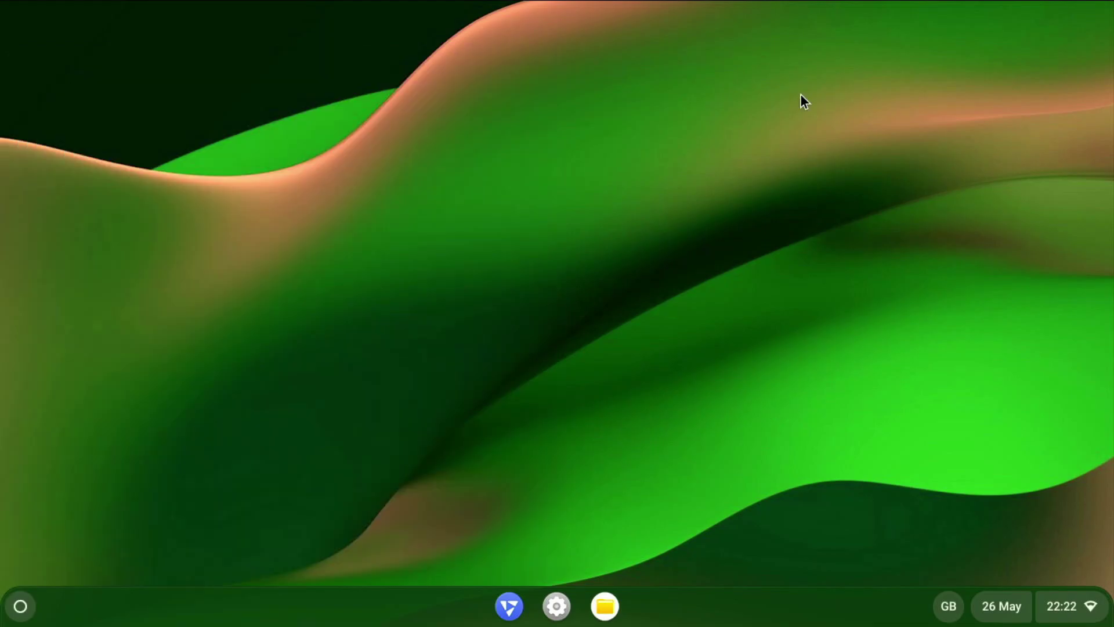
key("super")
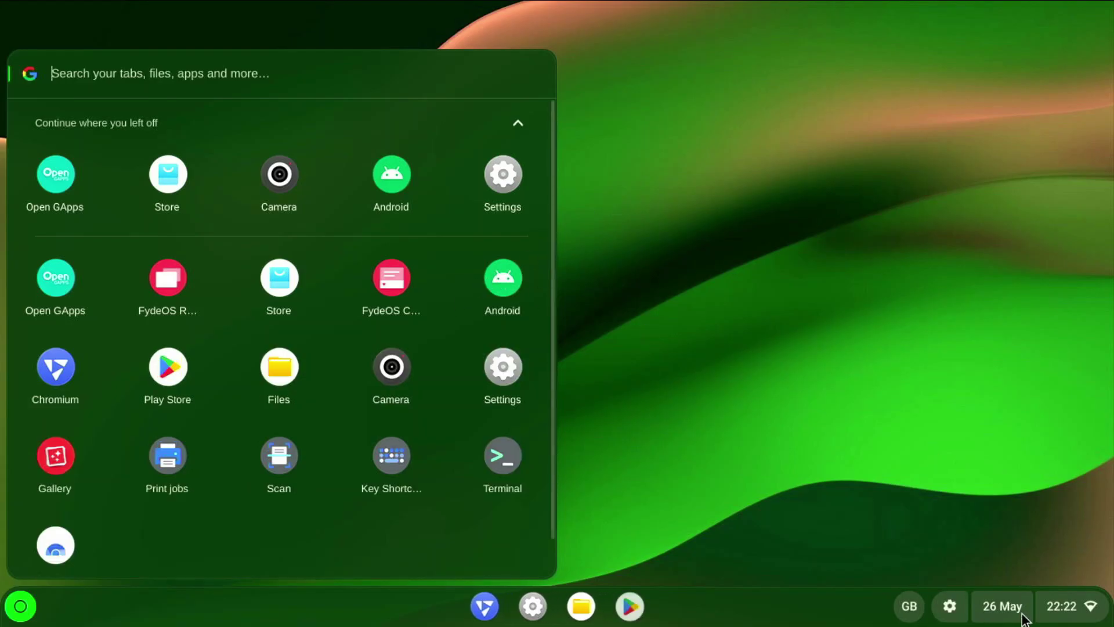
left_click(694, 476)
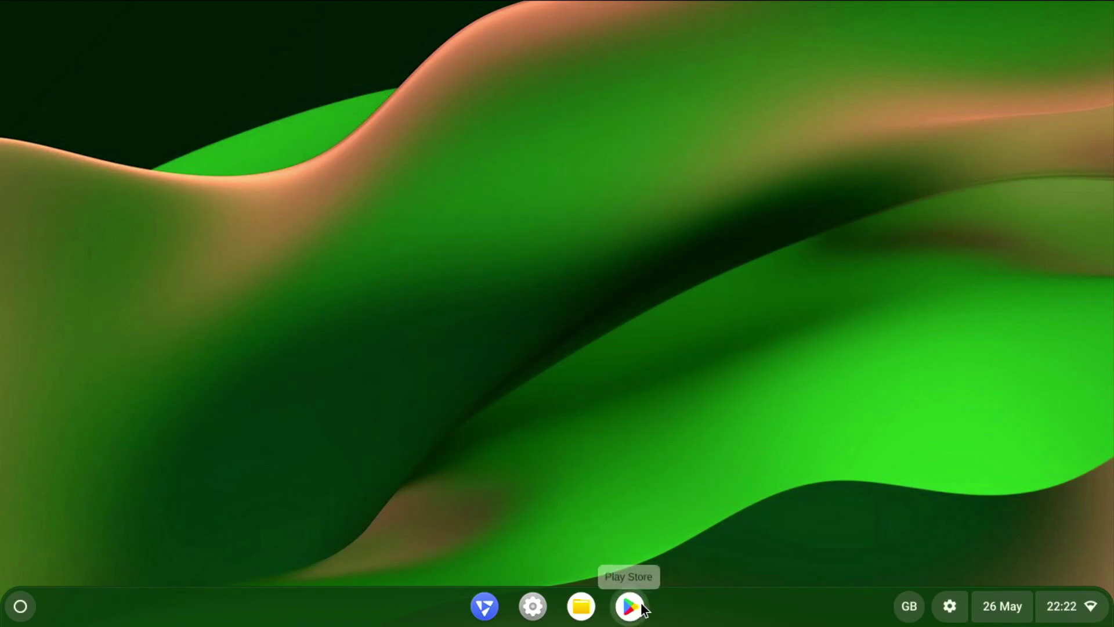
Move the Play Store ahead of Files on the shelf and open it
left_click_drag(644, 607, 589, 603)
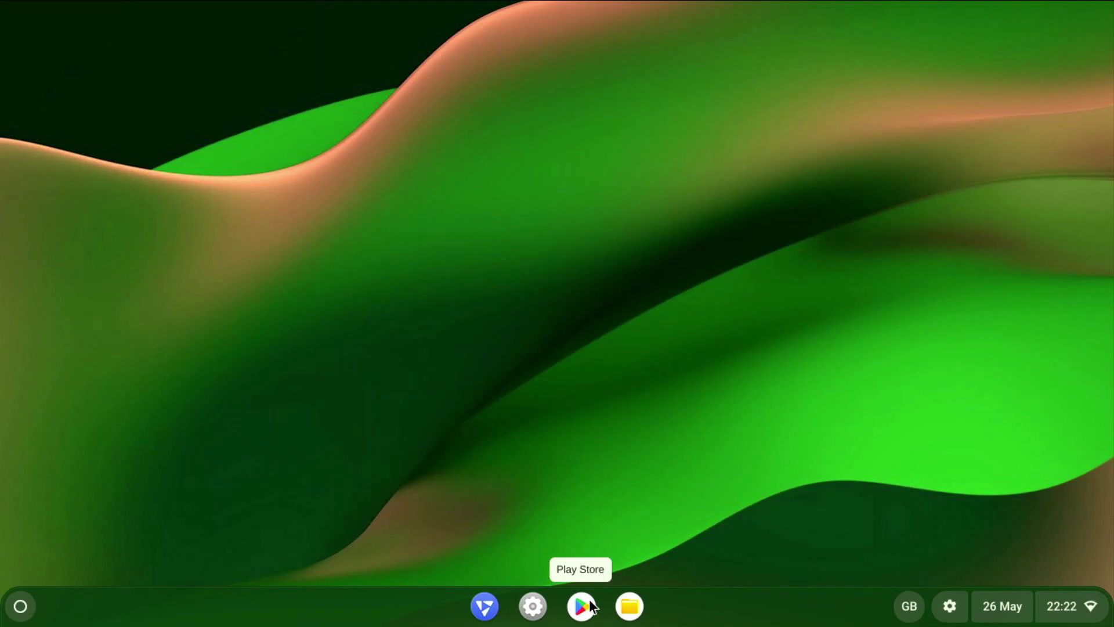
left_click(589, 602)
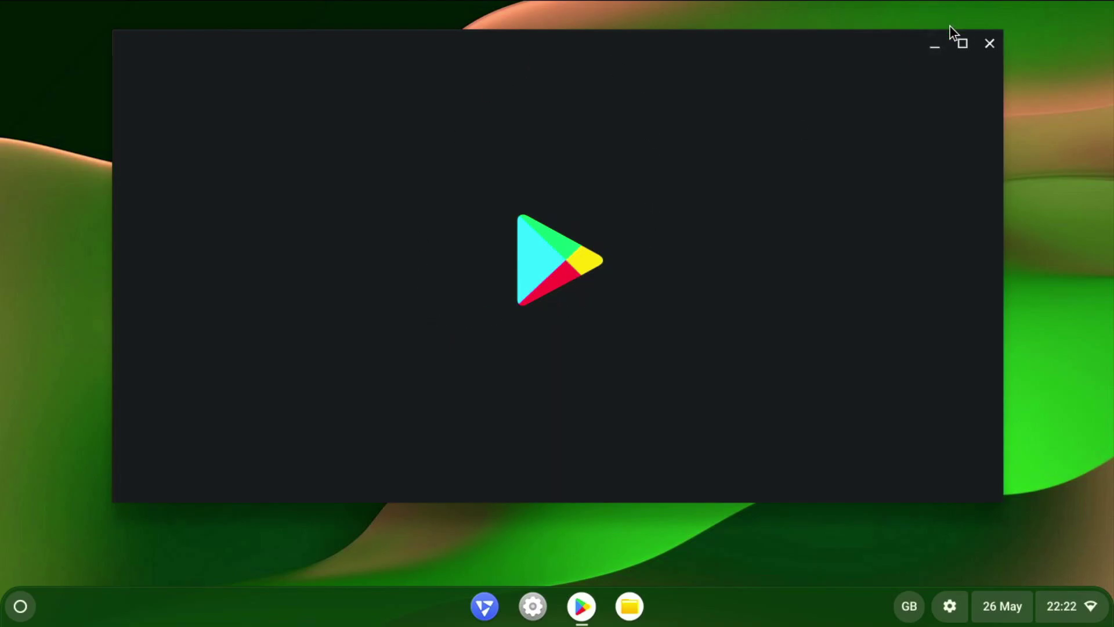
left_click(961, 43)
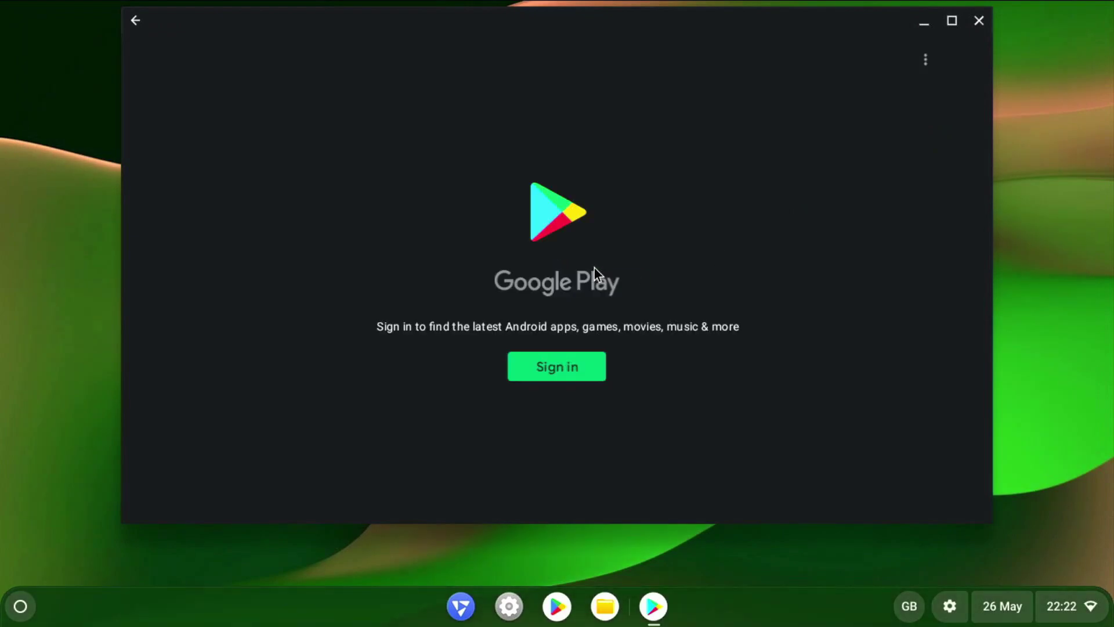
Sign in to Google Play with the Google Account e-mail and password, and agree to the Google terms of service
left_click(559, 382)
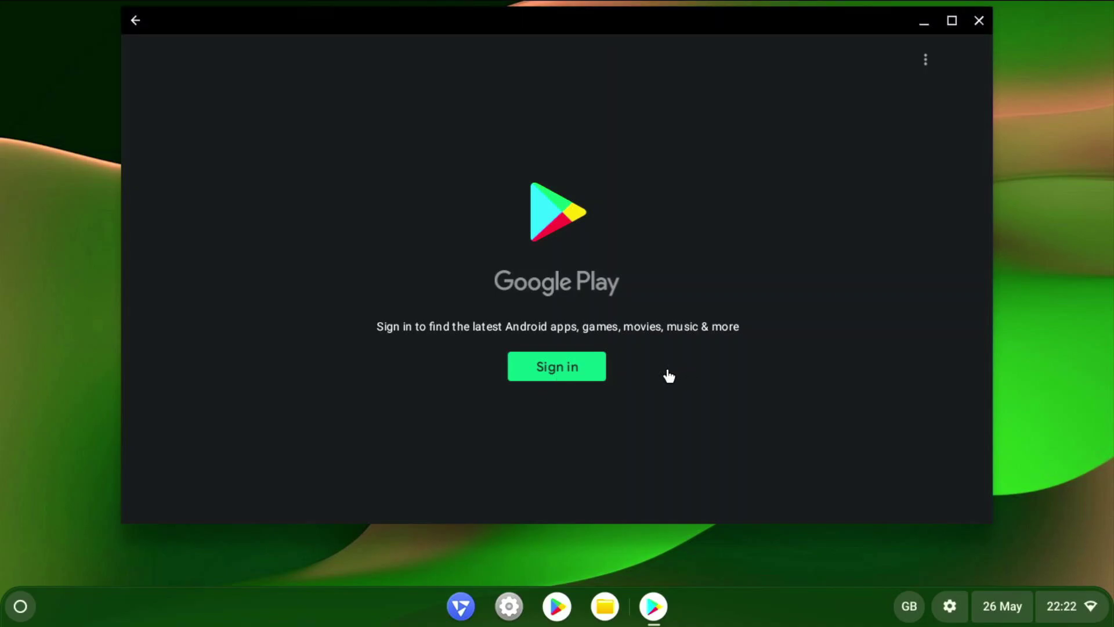
key("XF86AudioRaiseVolume")
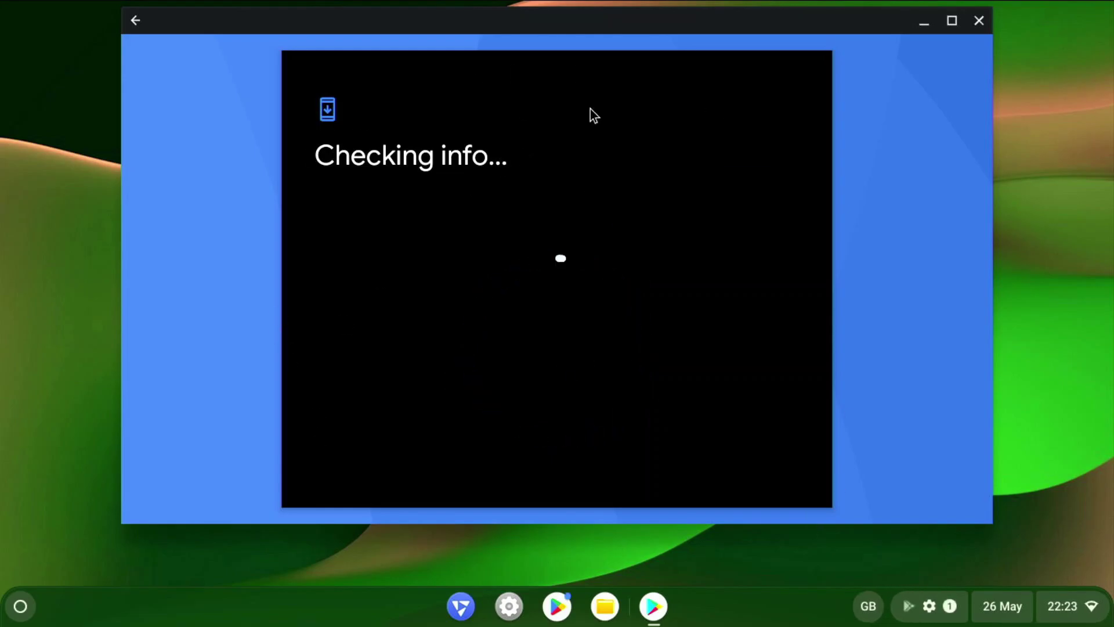
left_click(940, 610)
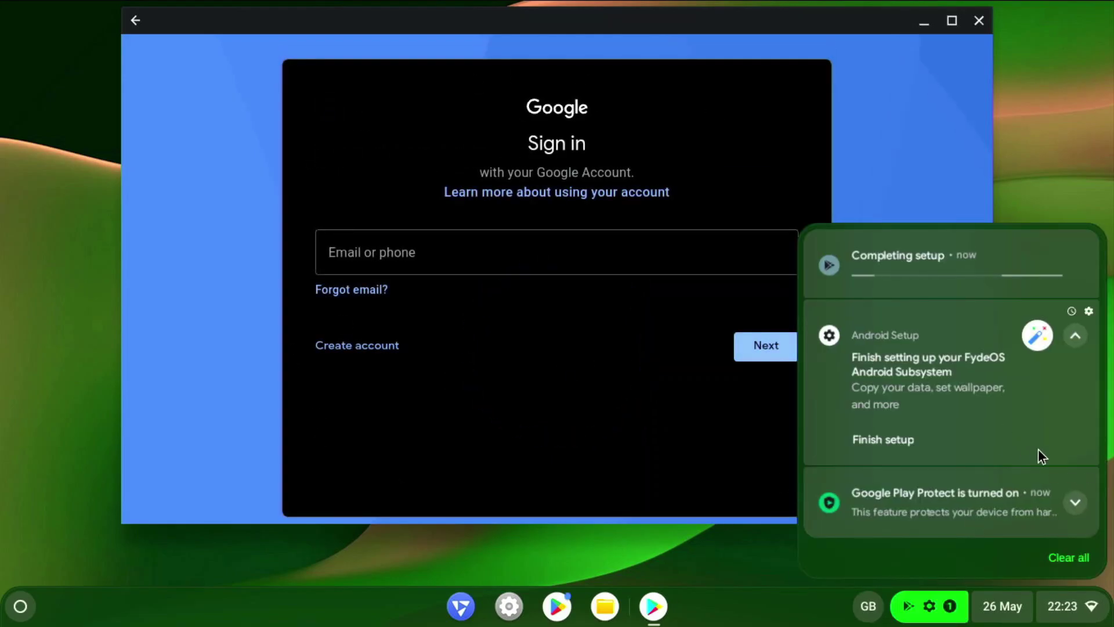
left_click(525, 265)
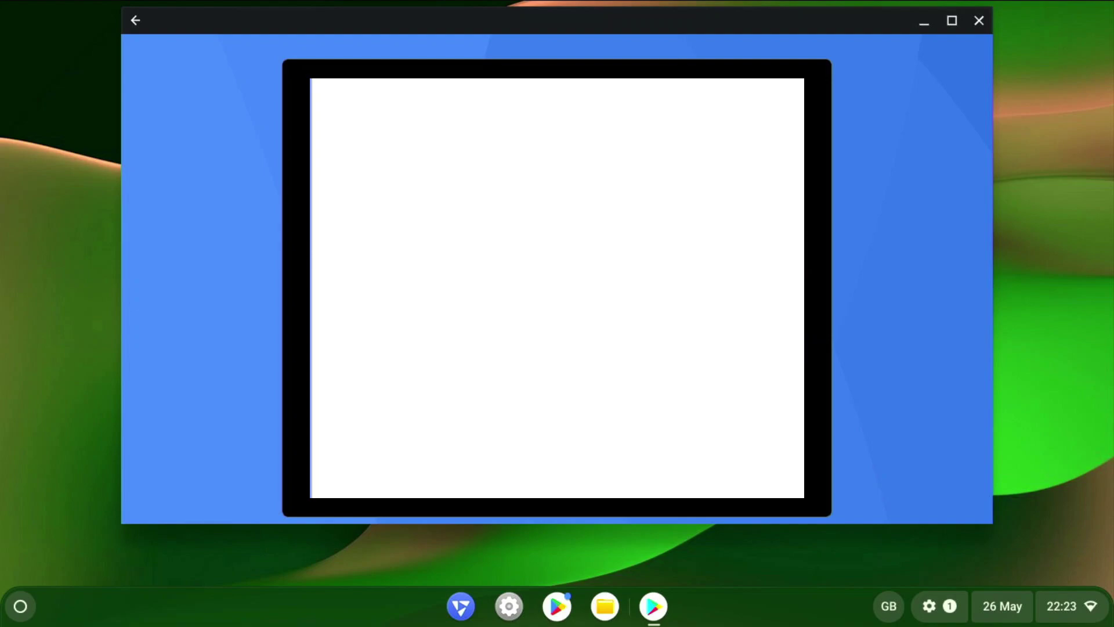
type("**********")
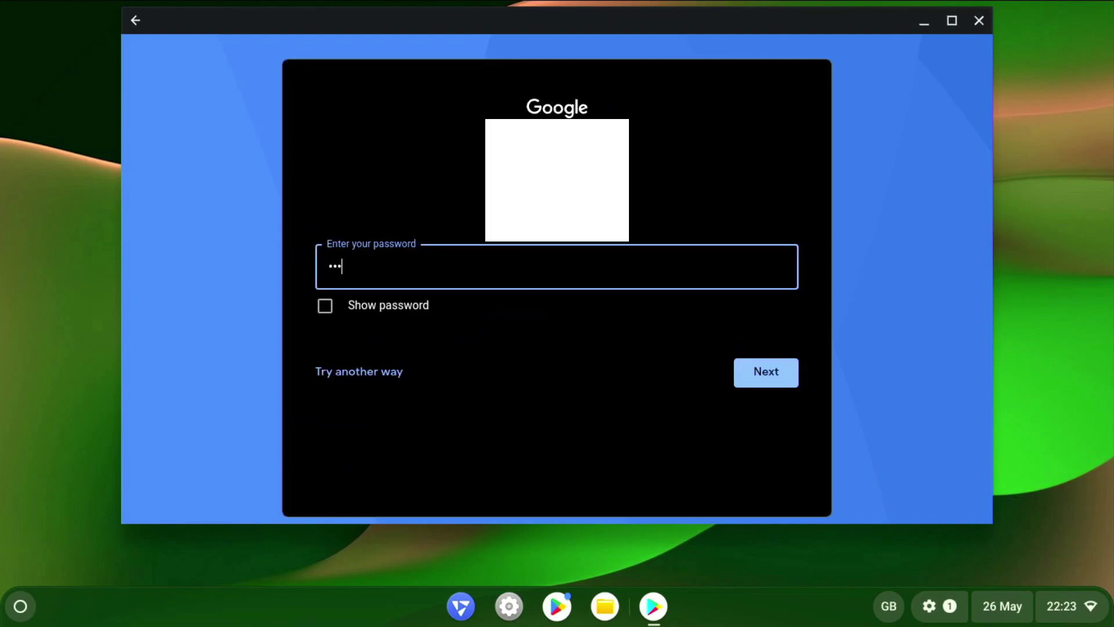
key("Return")
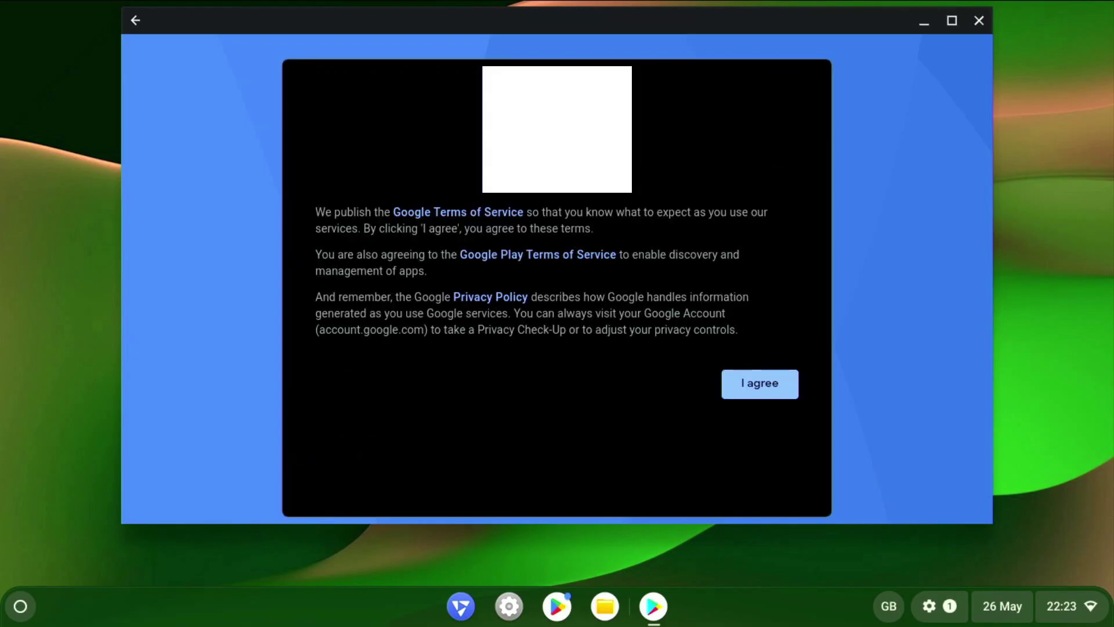
left_click(777, 386)
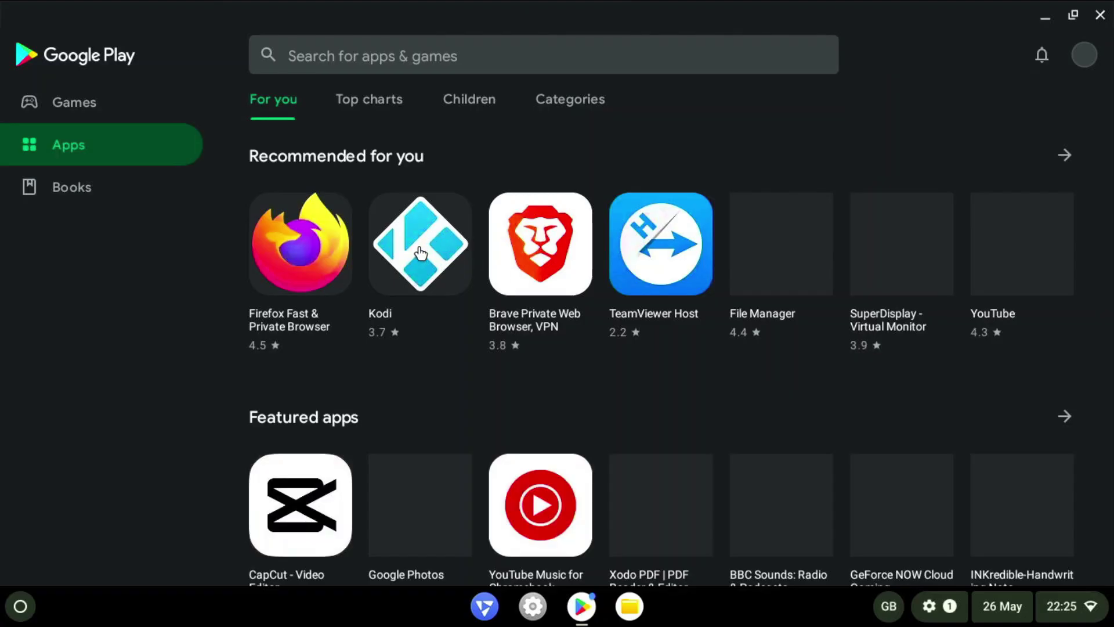
Install Kodi from the recommended apps and Apple Music from its suggested apps, and return to the Google Play home page
left_click(421, 252)
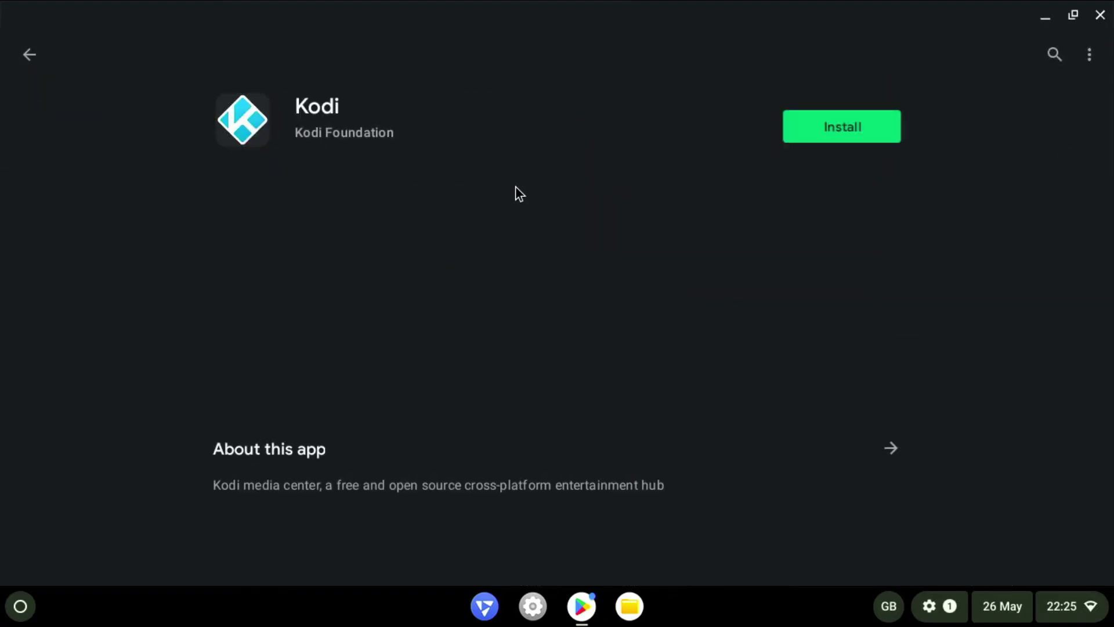
left_click(812, 141)
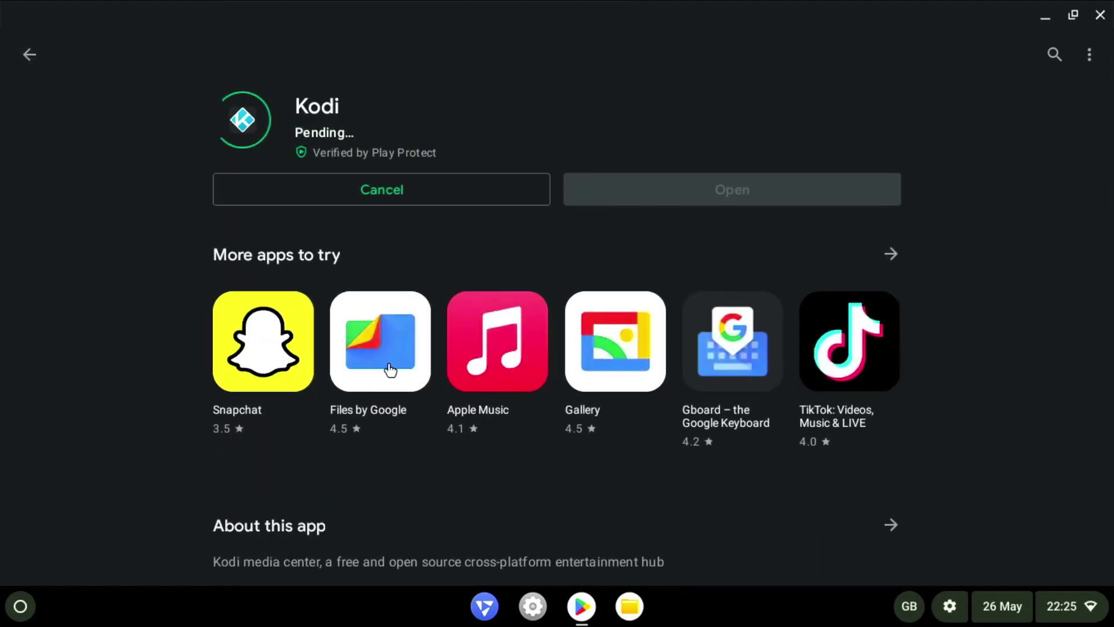
left_click(503, 359)
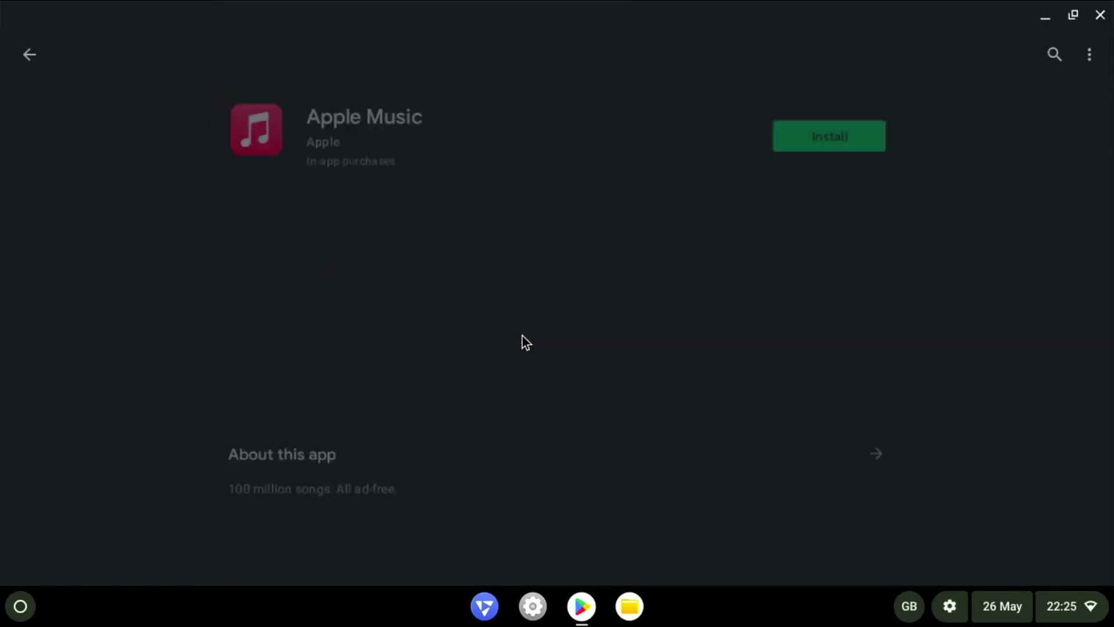
left_click(866, 134)
left_click(29, 57)
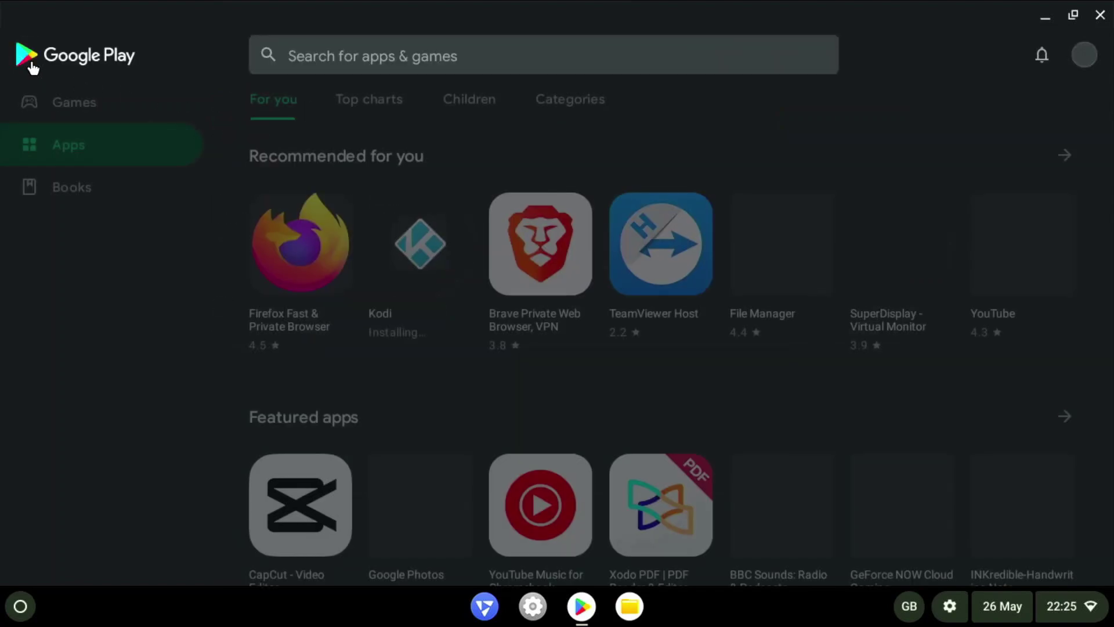
Install YouTube Music for Chromebook from the Featured apps and return to the app overview
scroll(747, 433, "down", 2)
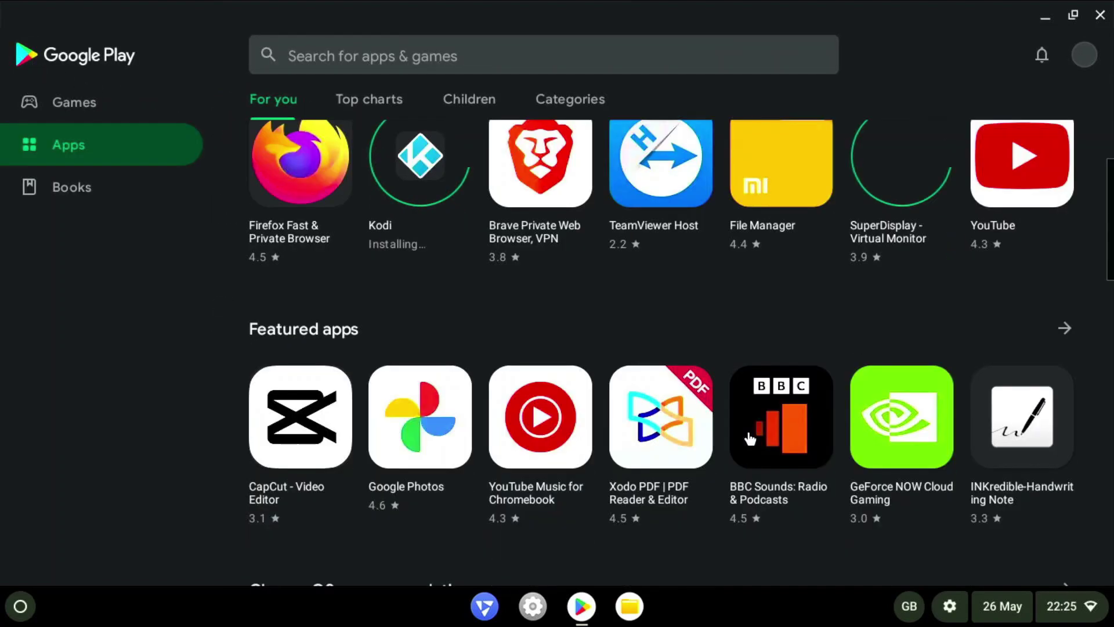
left_click(548, 476)
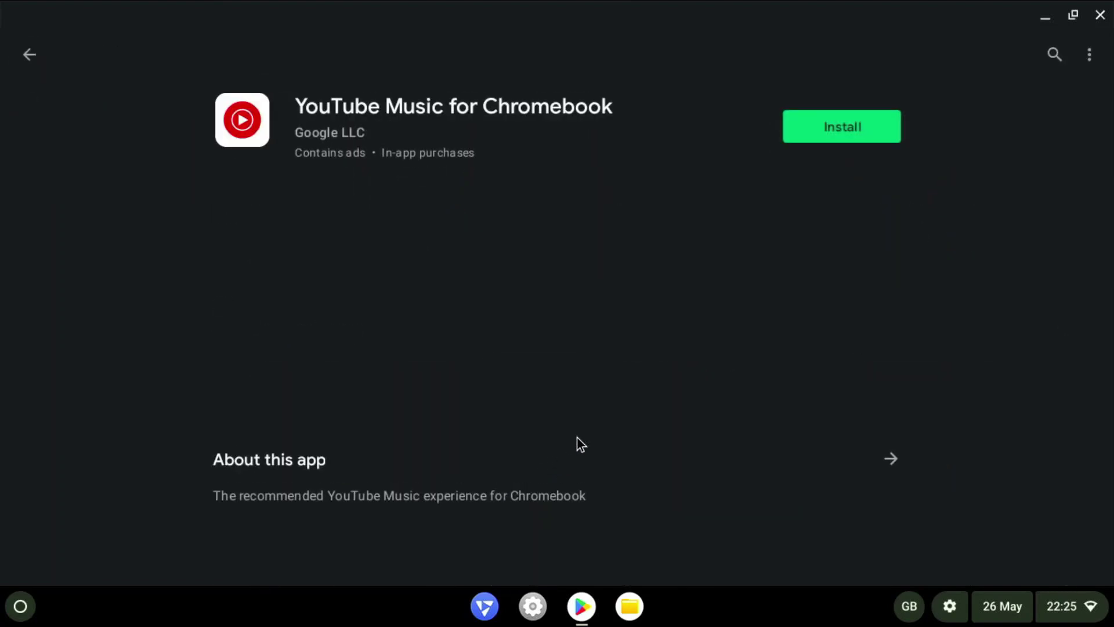
left_click(833, 142)
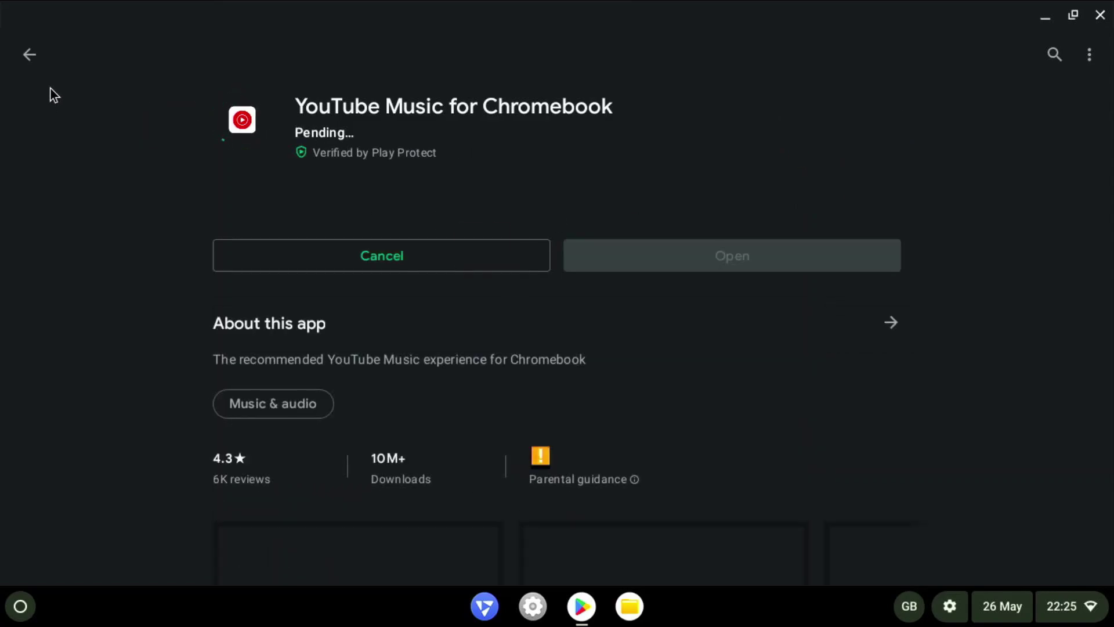
left_click(32, 61)
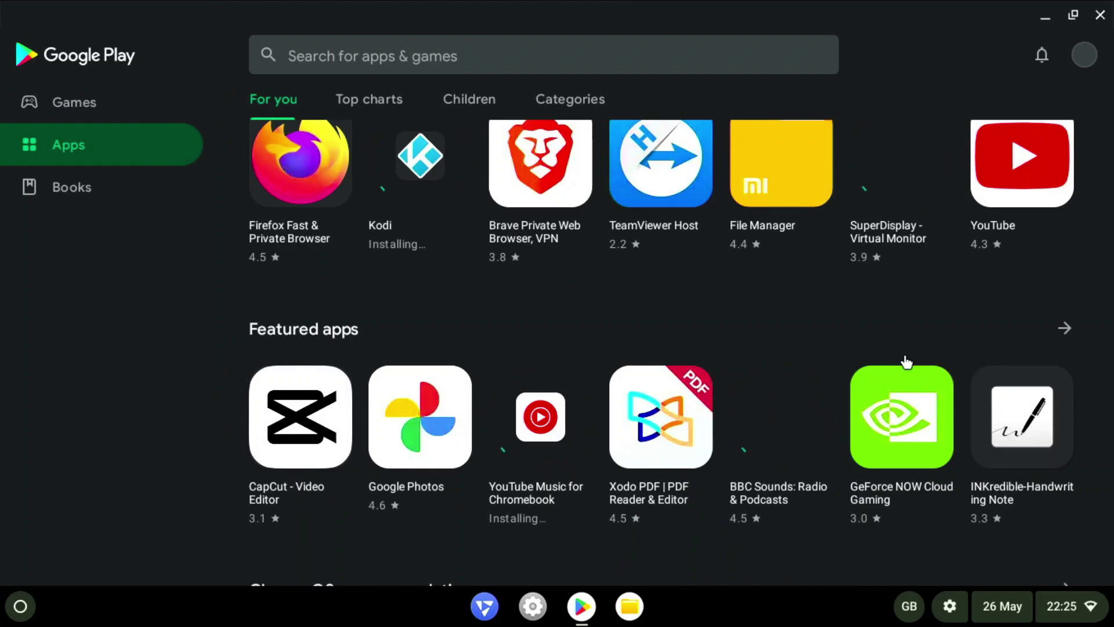
View the GeForce NOW Cloud Gaming page, install YouTube from the recommended apps and return to the overview
left_click(907, 364)
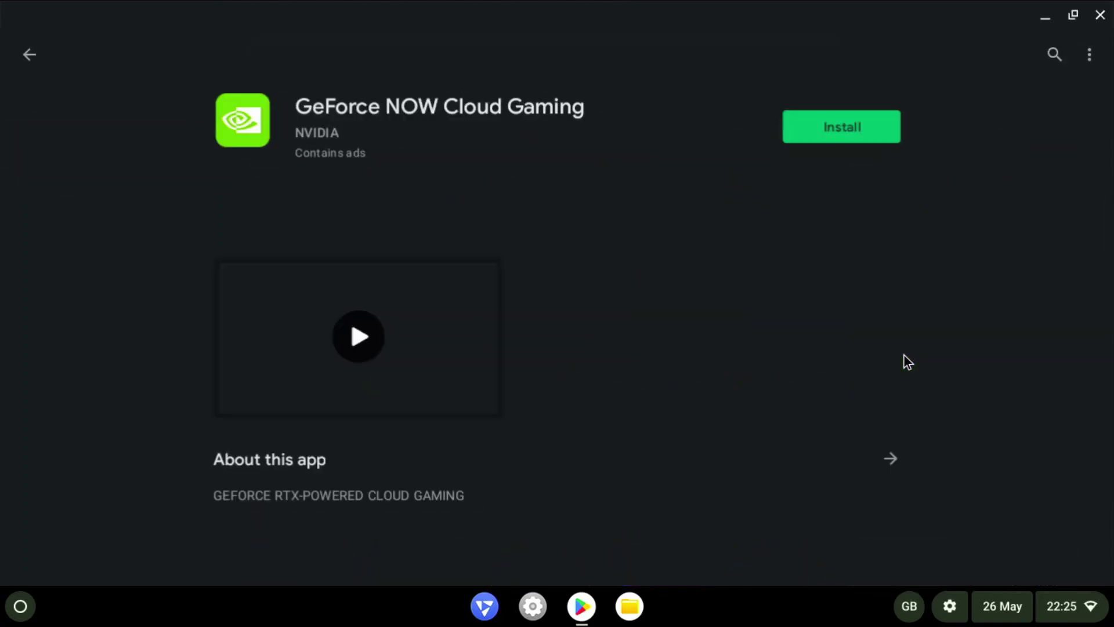
left_click(30, 54)
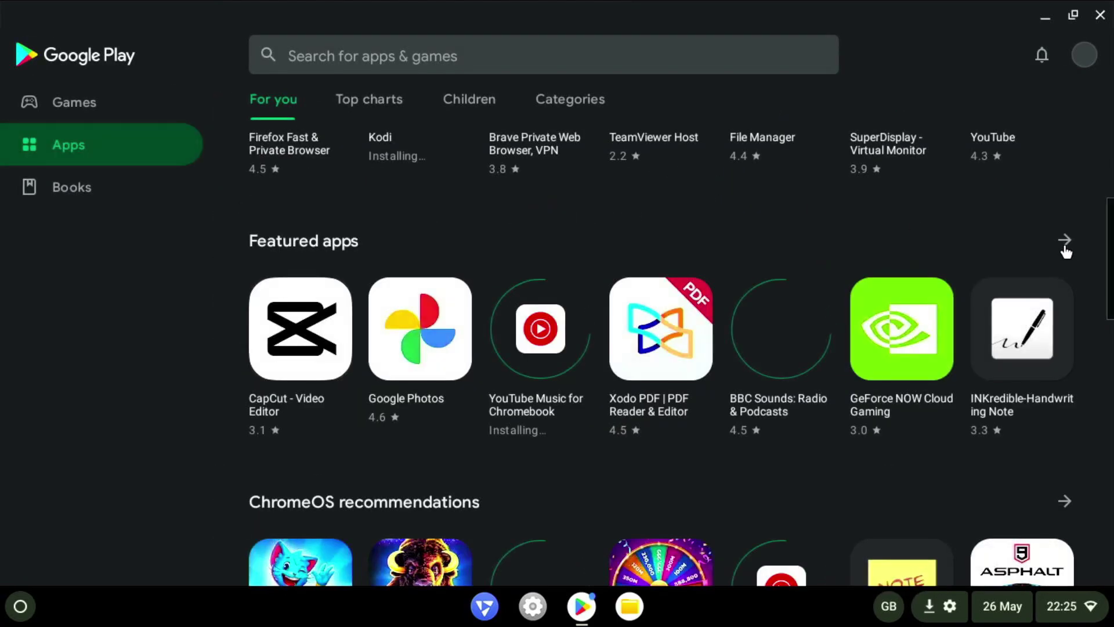
scroll(1112, 206, "up", 2)
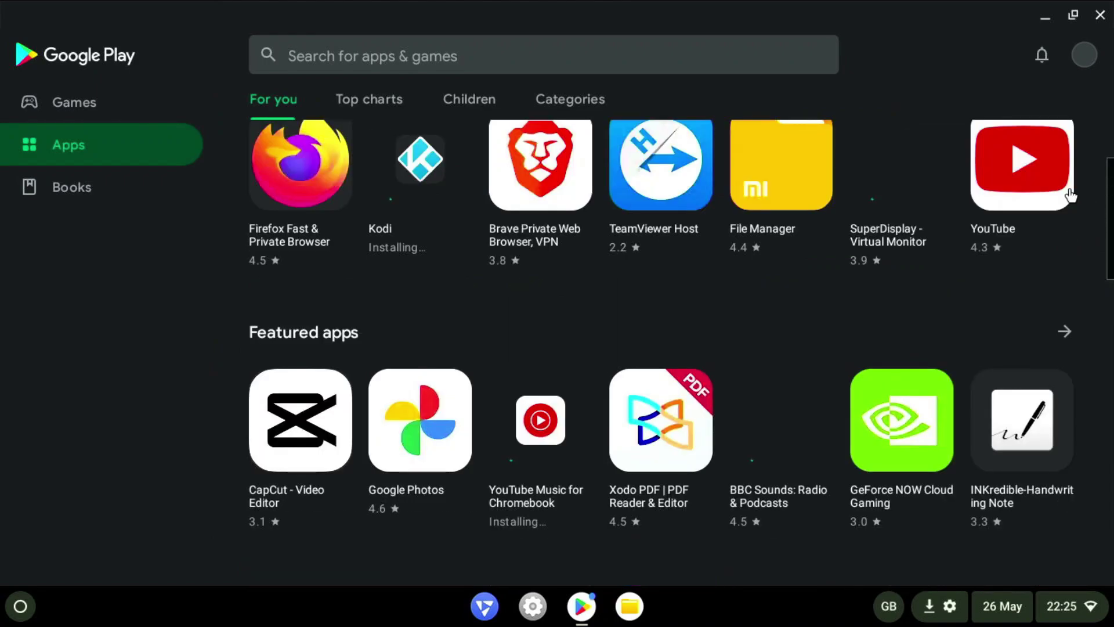
left_click(1028, 172)
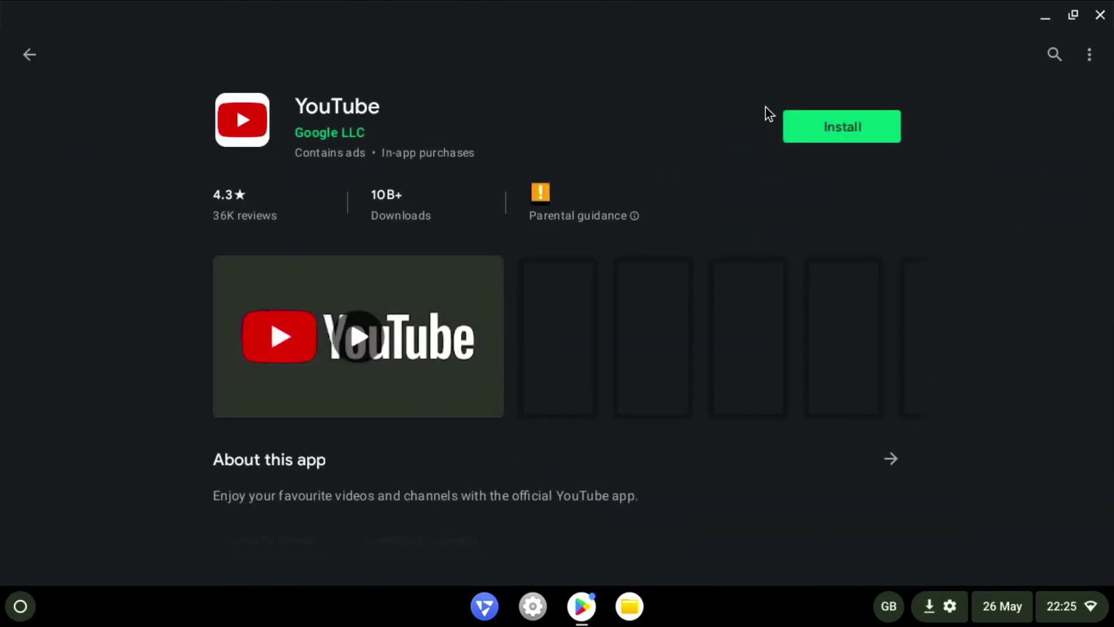
left_click(813, 137)
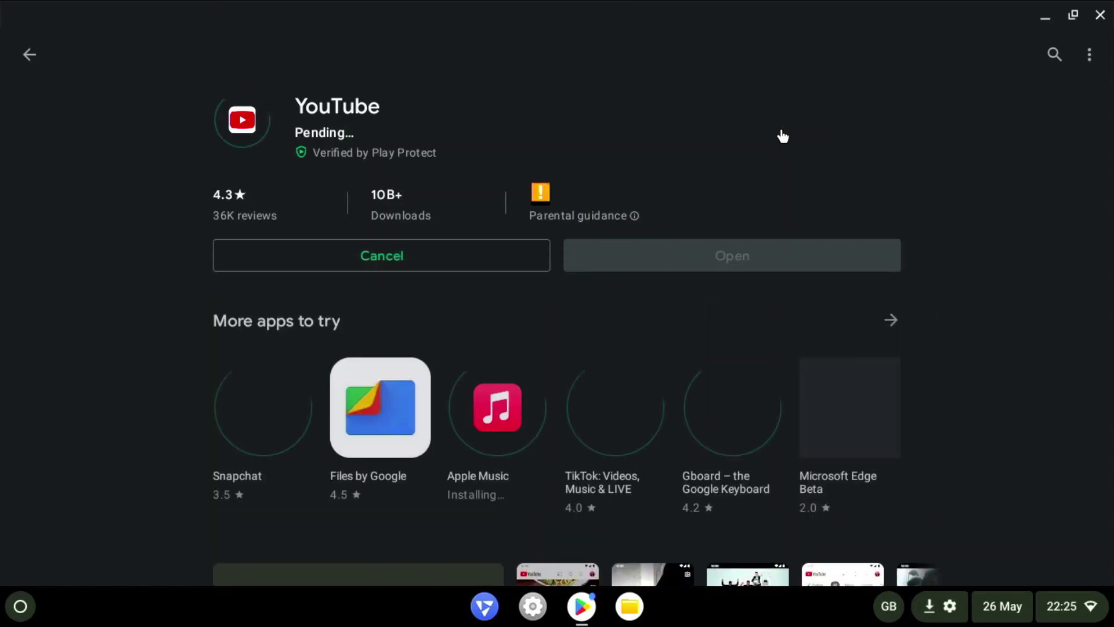
left_click(28, 54)
Browse the app categories on the Google Play For you page and check the launcher's app list for the new apps
scroll(458, 292, "down", 10)
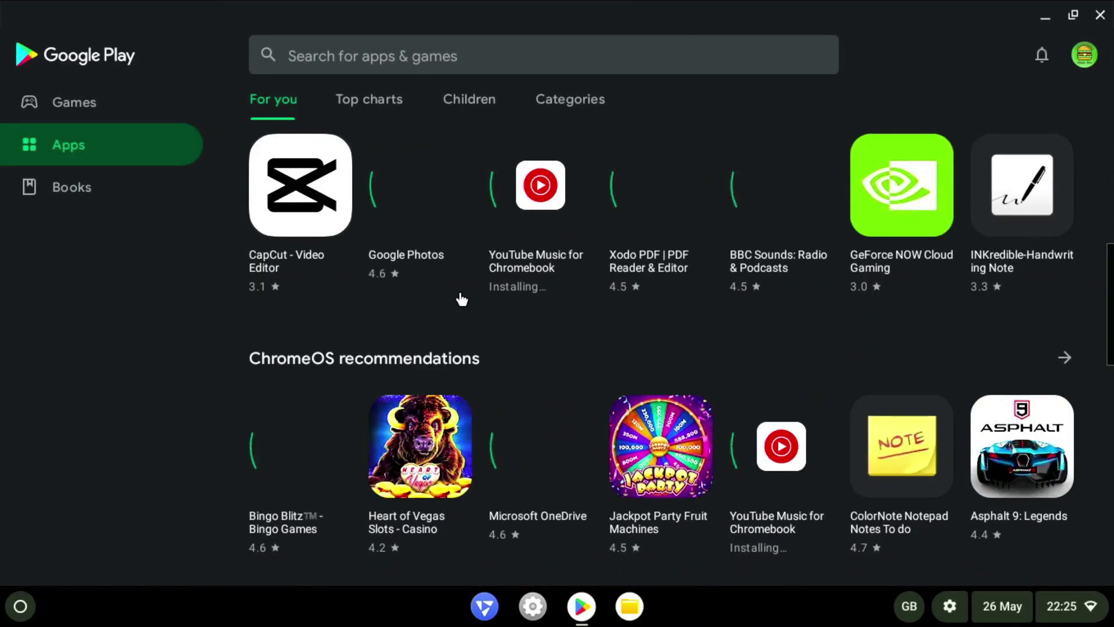
scroll(455, 301, "down", 4)
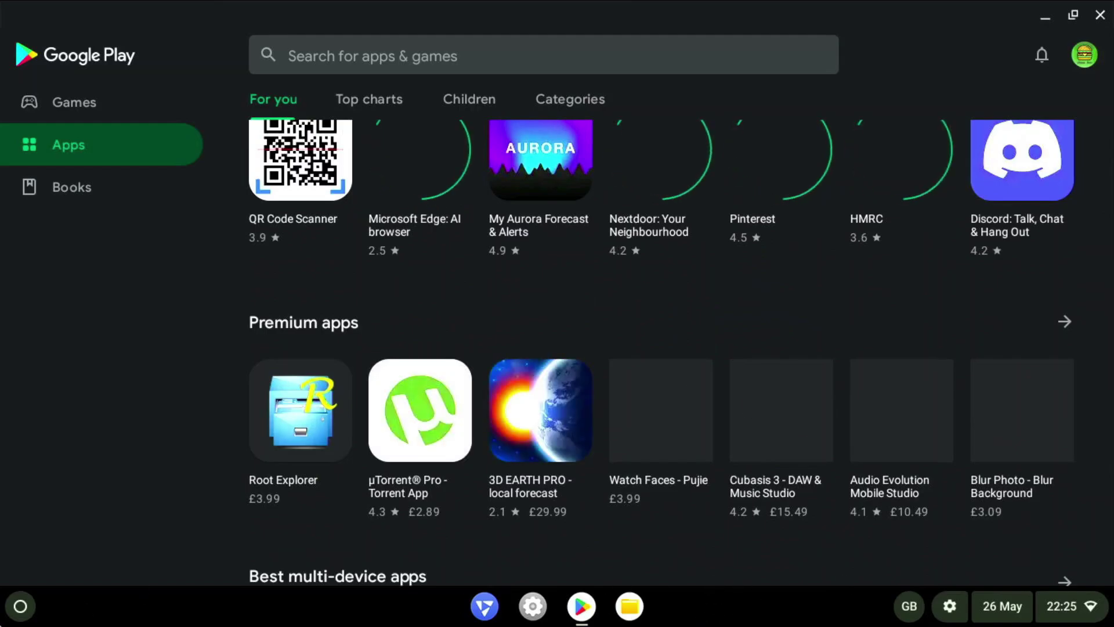
key("super")
scroll(229, 277, "down", 1)
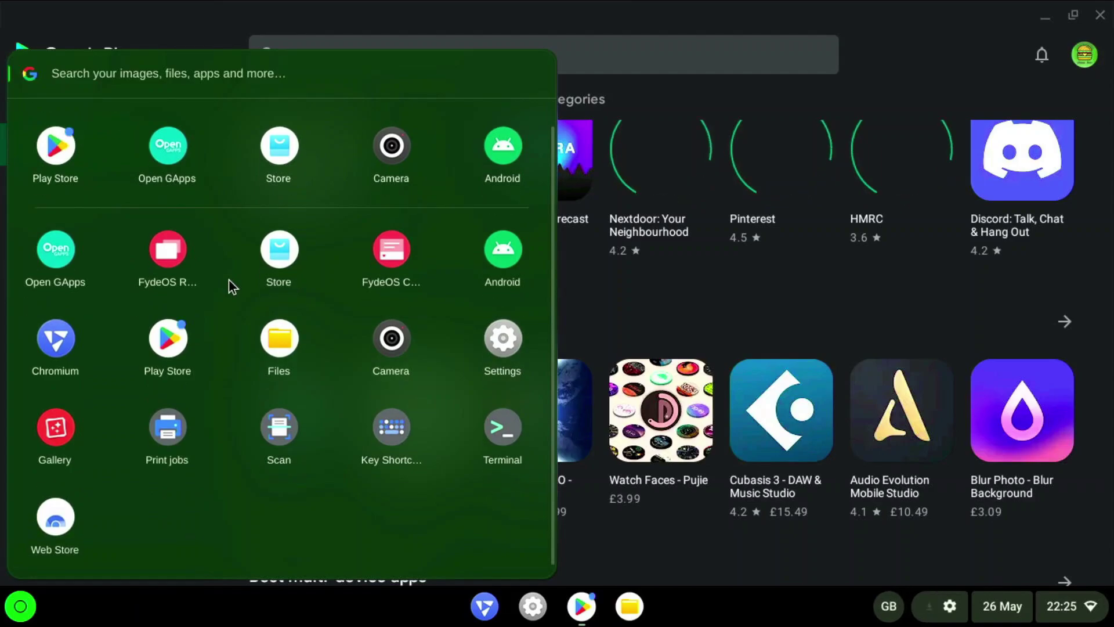
left_click(234, 621)
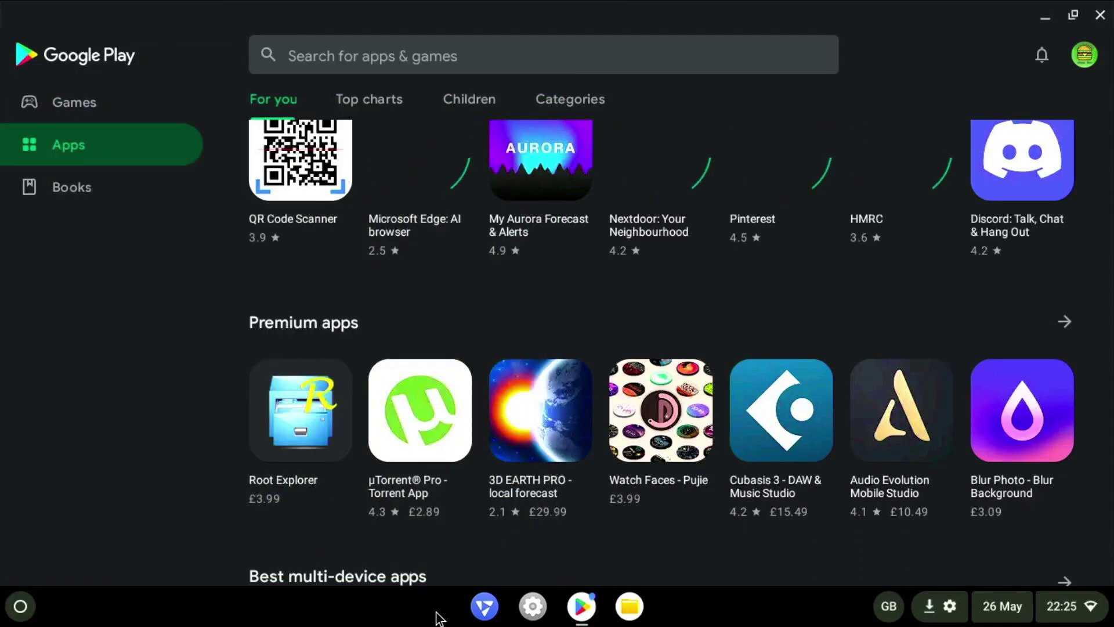
scroll(636, 522, "down", 3)
scroll(636, 522, "down", 8)
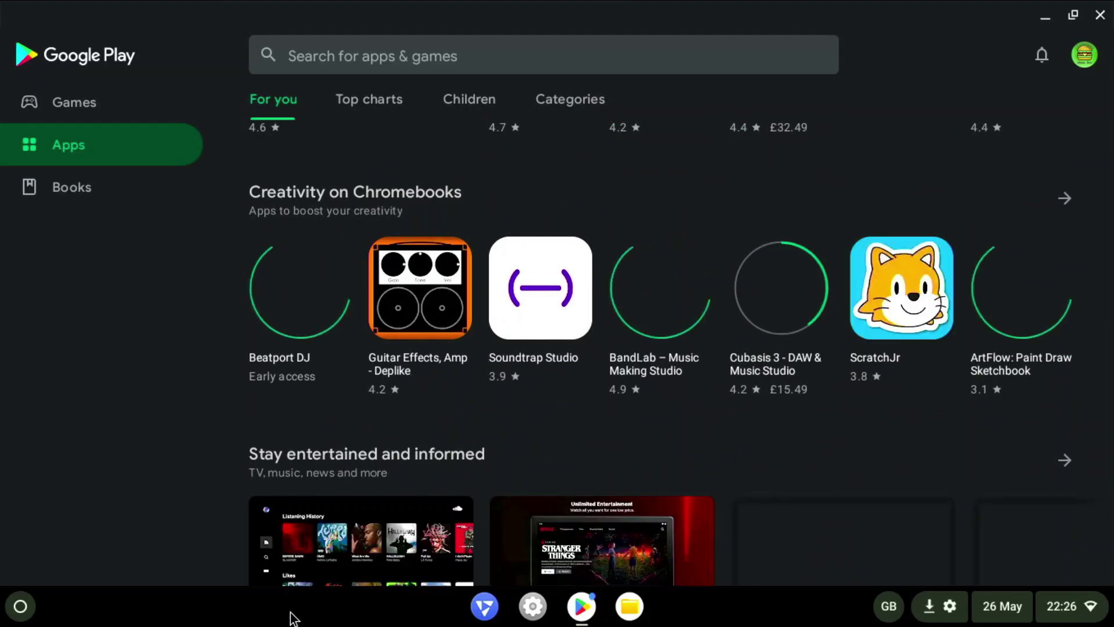
Open the FydeOS App Store from the launcher and add the OneDrive app from the Made by FydeOS section
left_click(21, 606)
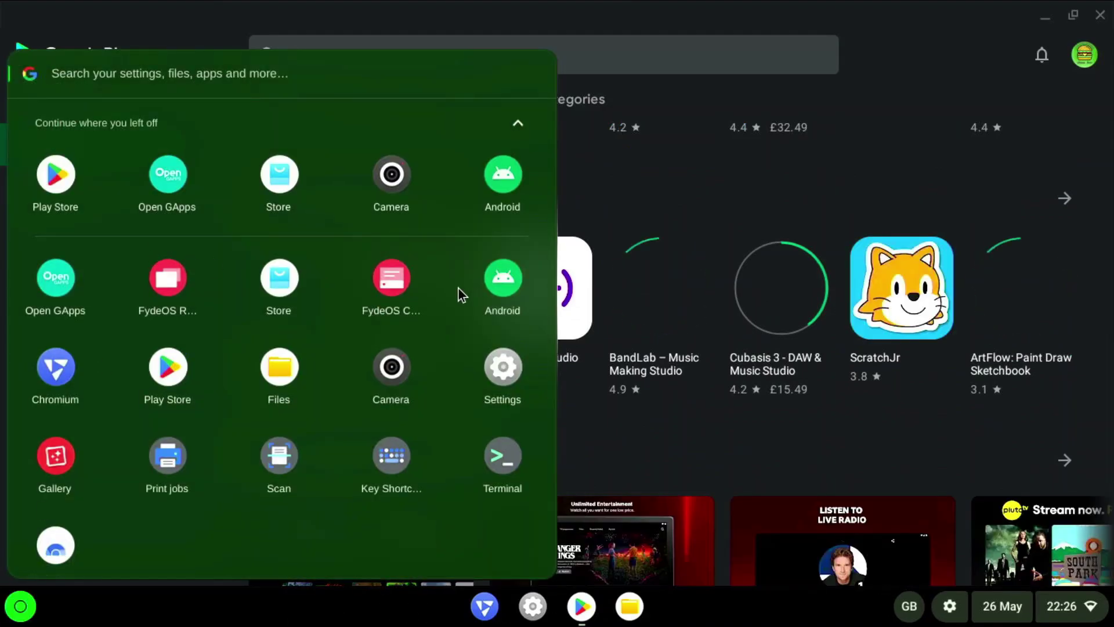
left_click(285, 293)
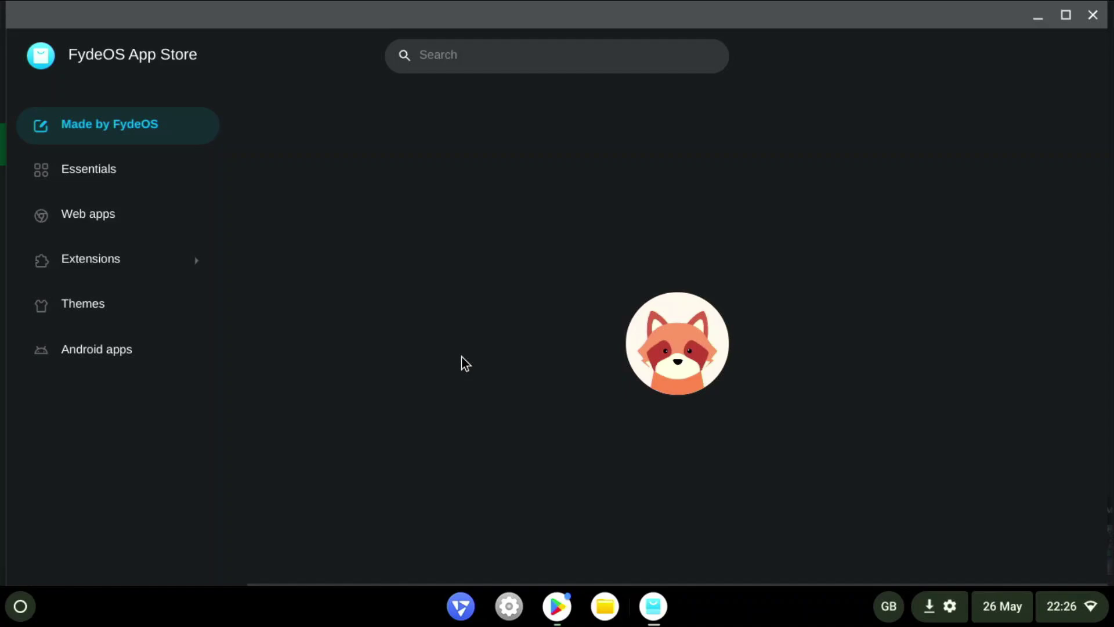
scroll(371, 344, "down", 1)
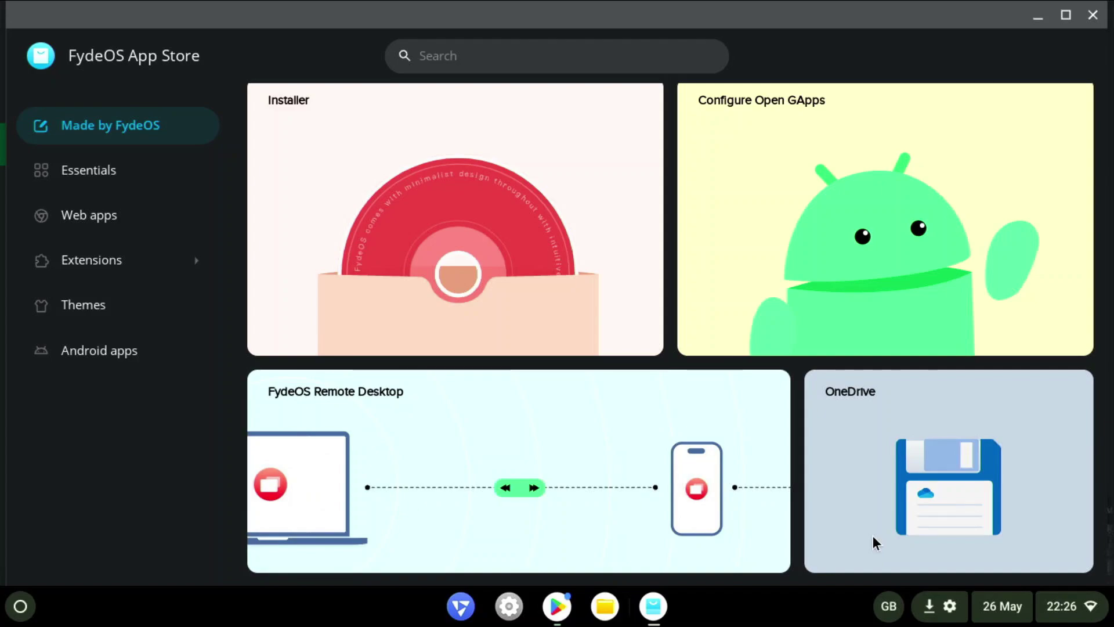
left_click(877, 543)
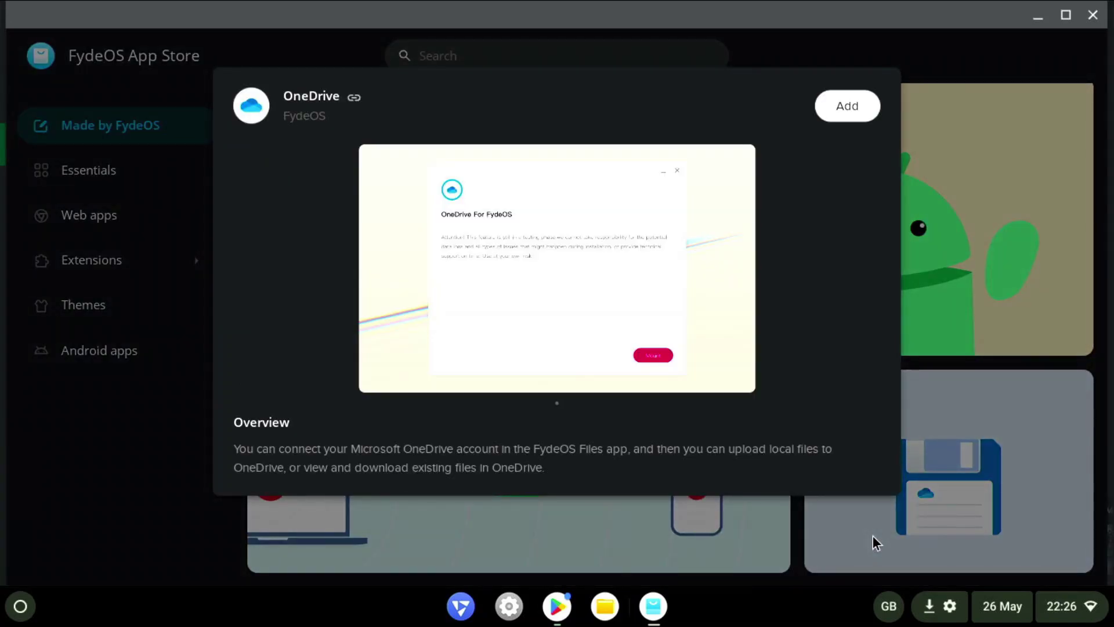
left_click(837, 116)
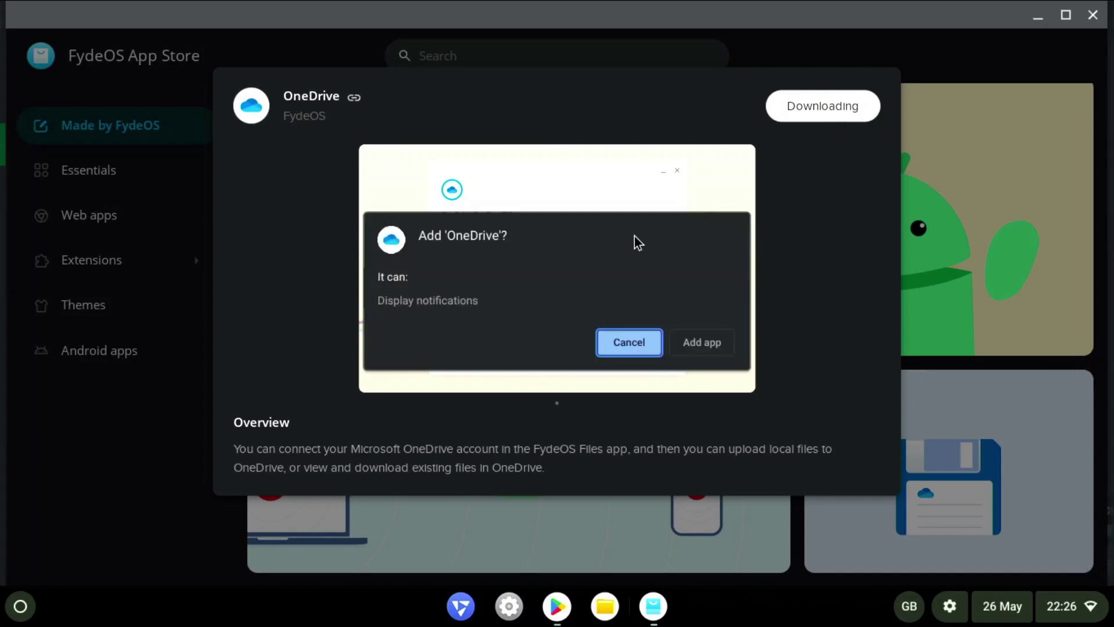
left_click(699, 348)
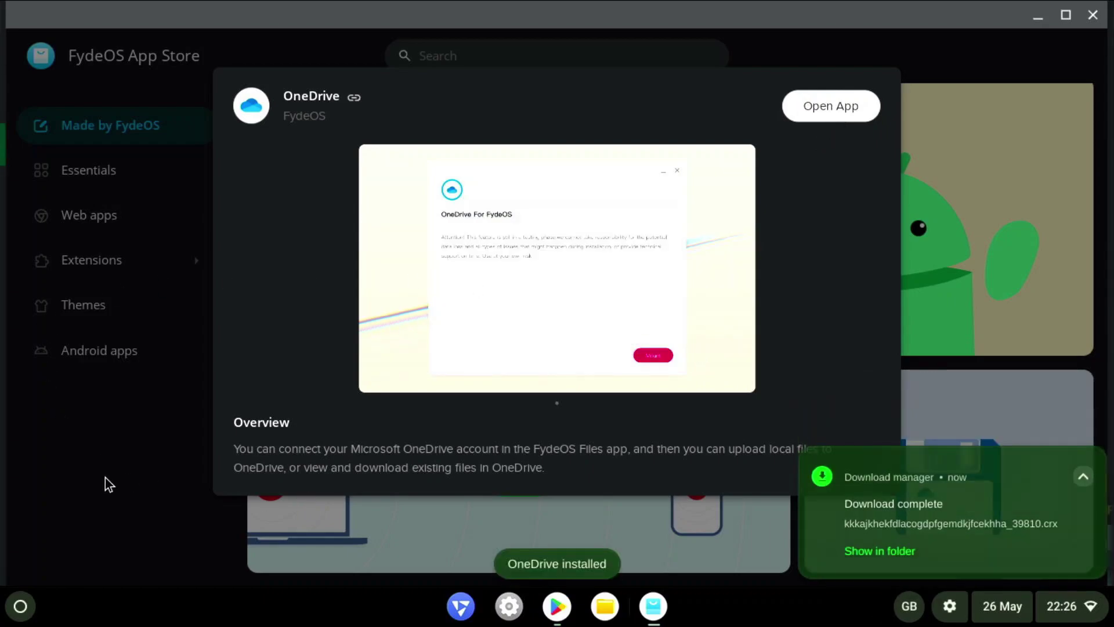
Try to mount OneDrive from its app, dismiss the Microsoft sign-in, and return to the FydeOS App Store listing
left_click(830, 105)
left_click(564, 441)
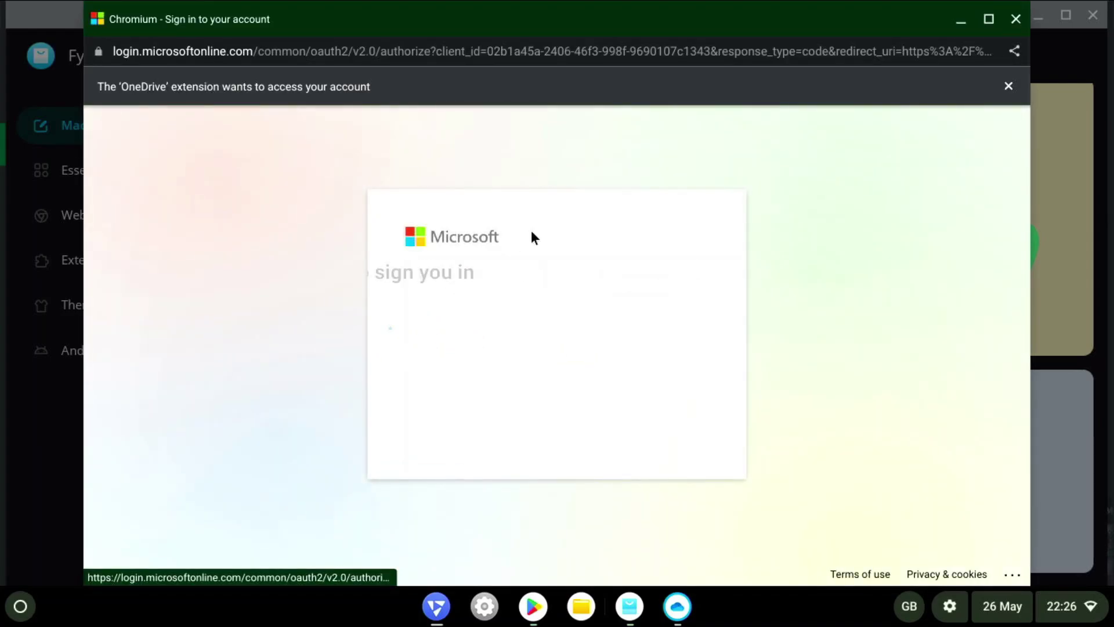
left_click(1016, 19)
left_click(857, 106)
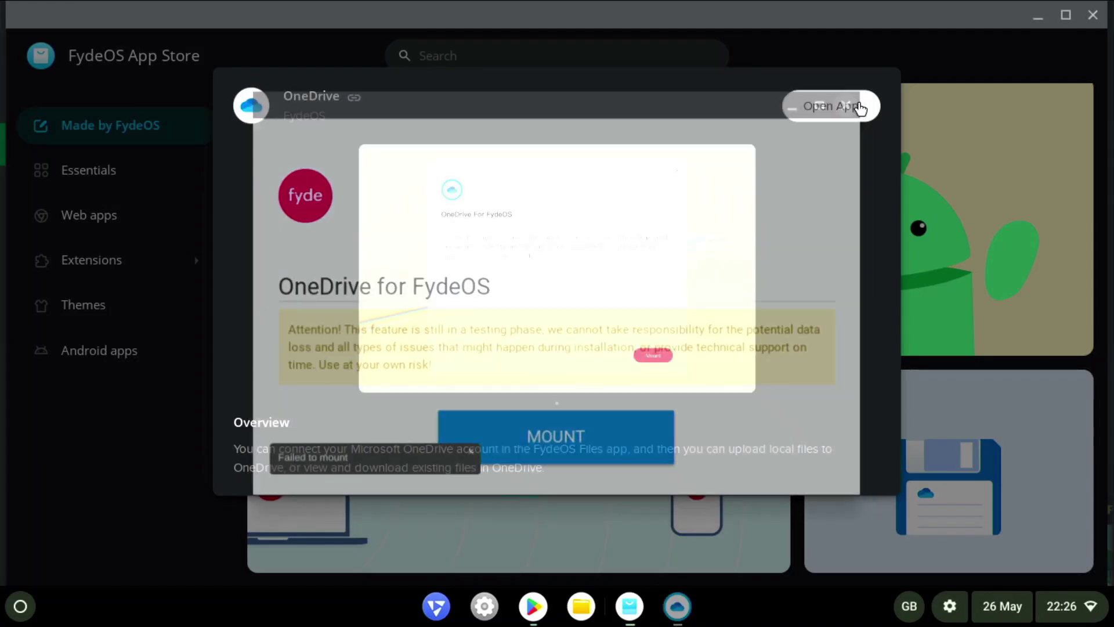
left_click(211, 168)
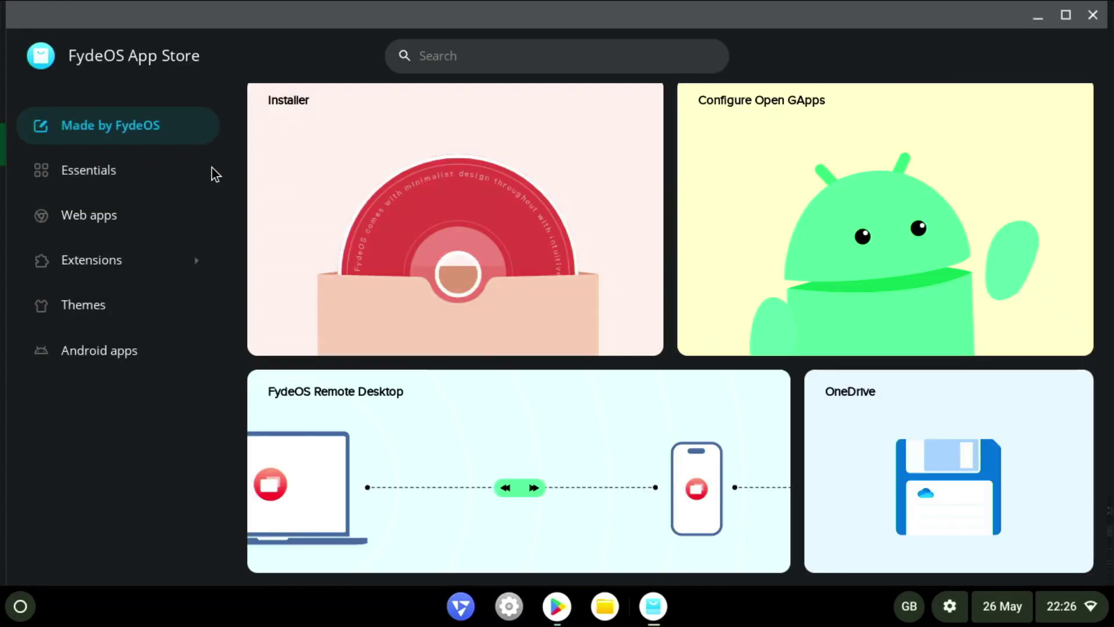
Open the Youtube app from its details page in the store's Essentials category
left_click(174, 173)
scroll(539, 365, "down", 2)
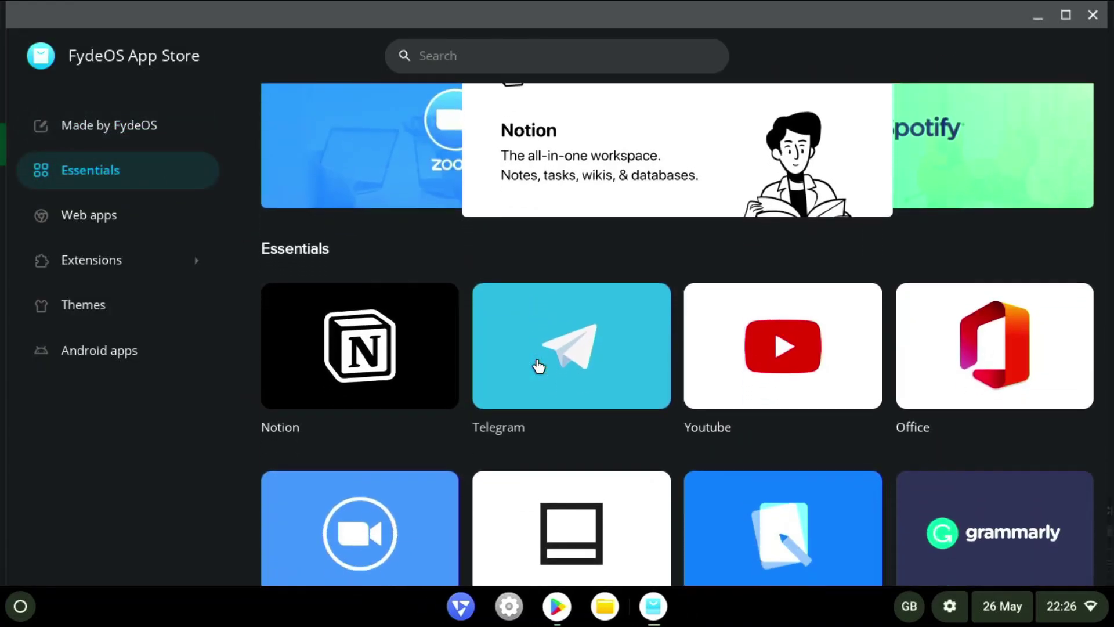
left_click(718, 359)
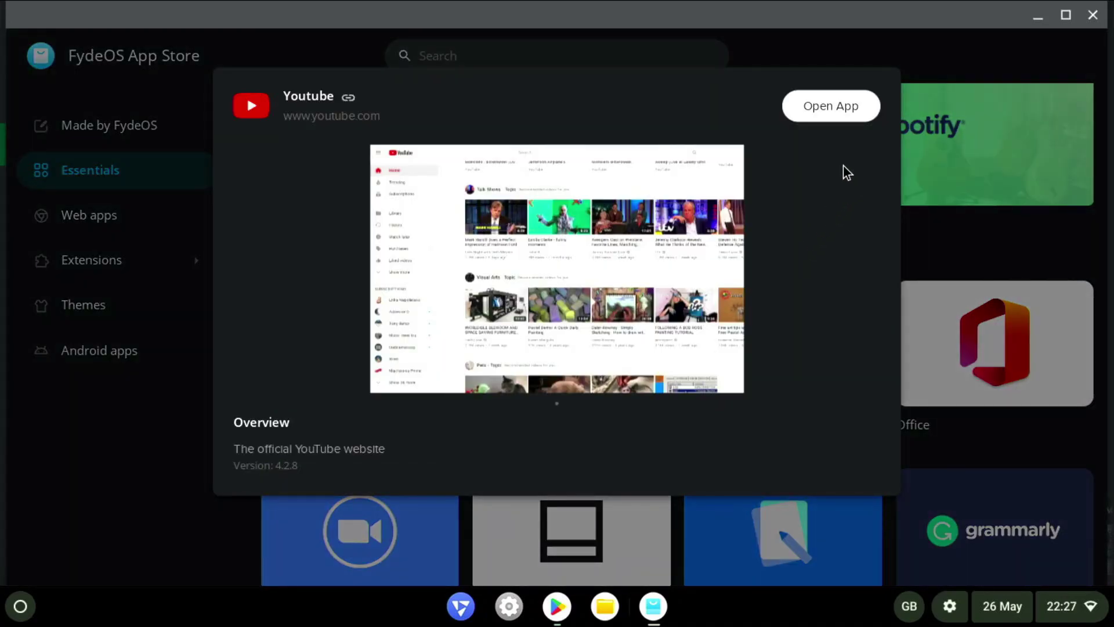
left_click(827, 123)
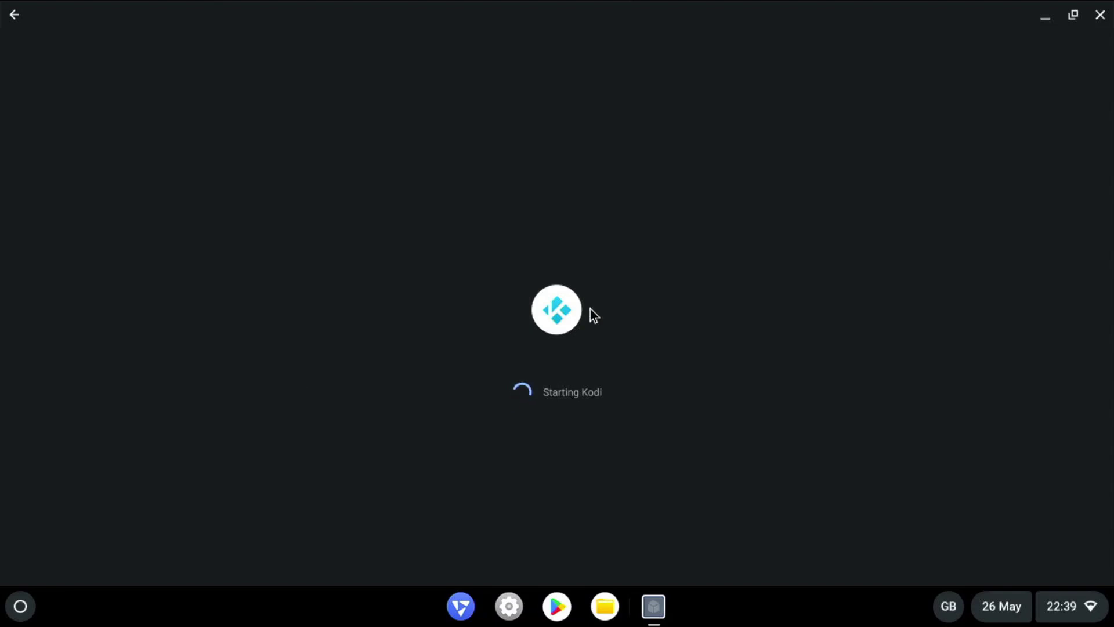
Close Kodi while it is starting and open the system settings
left_click(1101, 15)
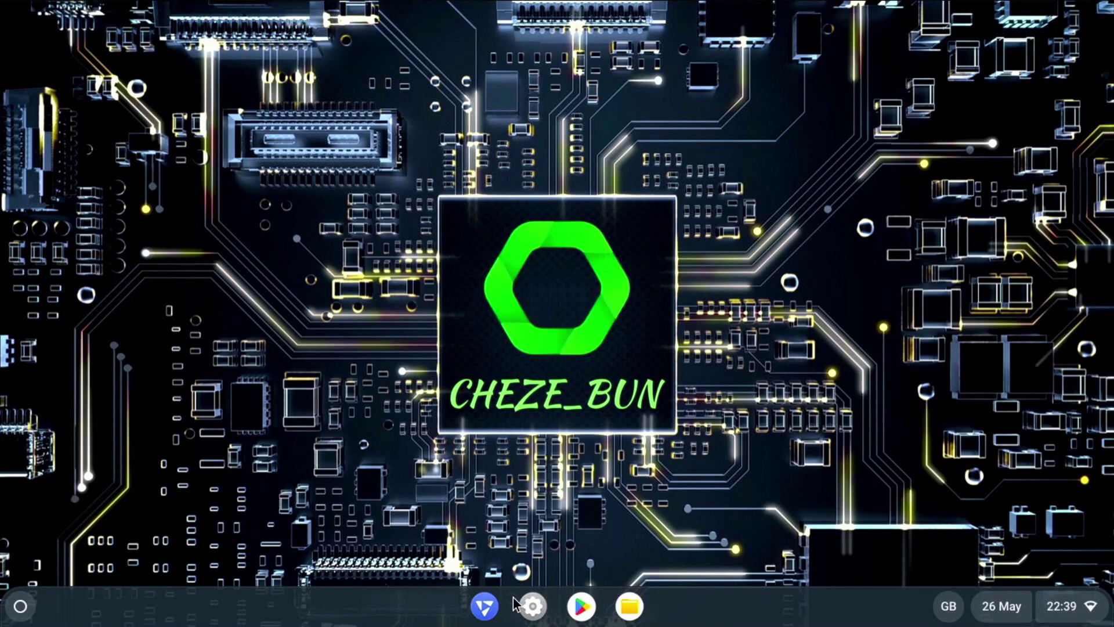
left_click(528, 610)
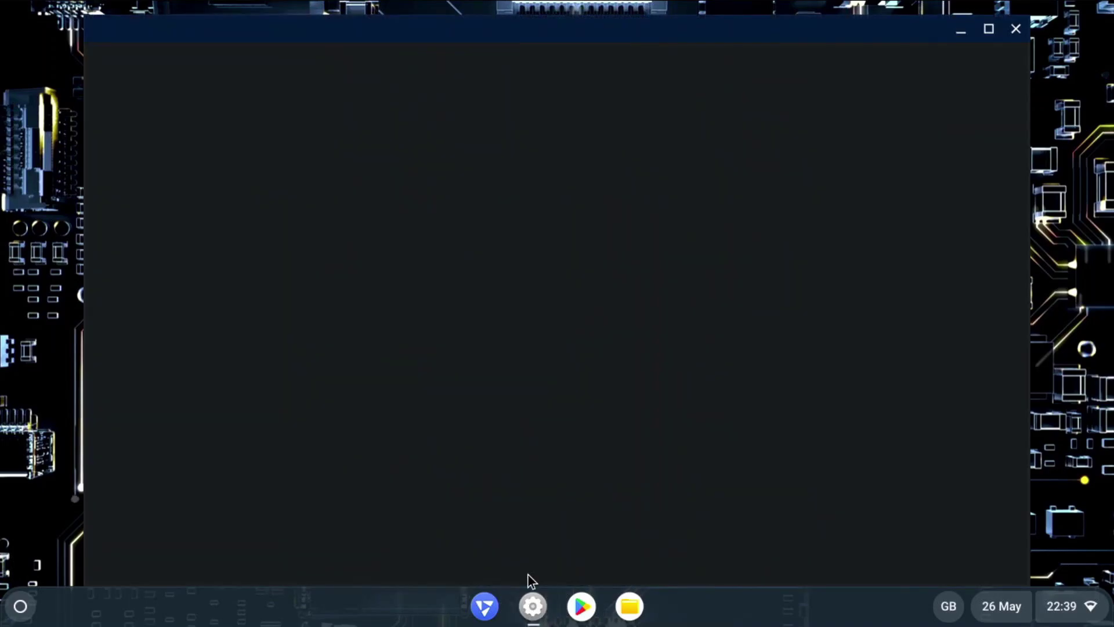